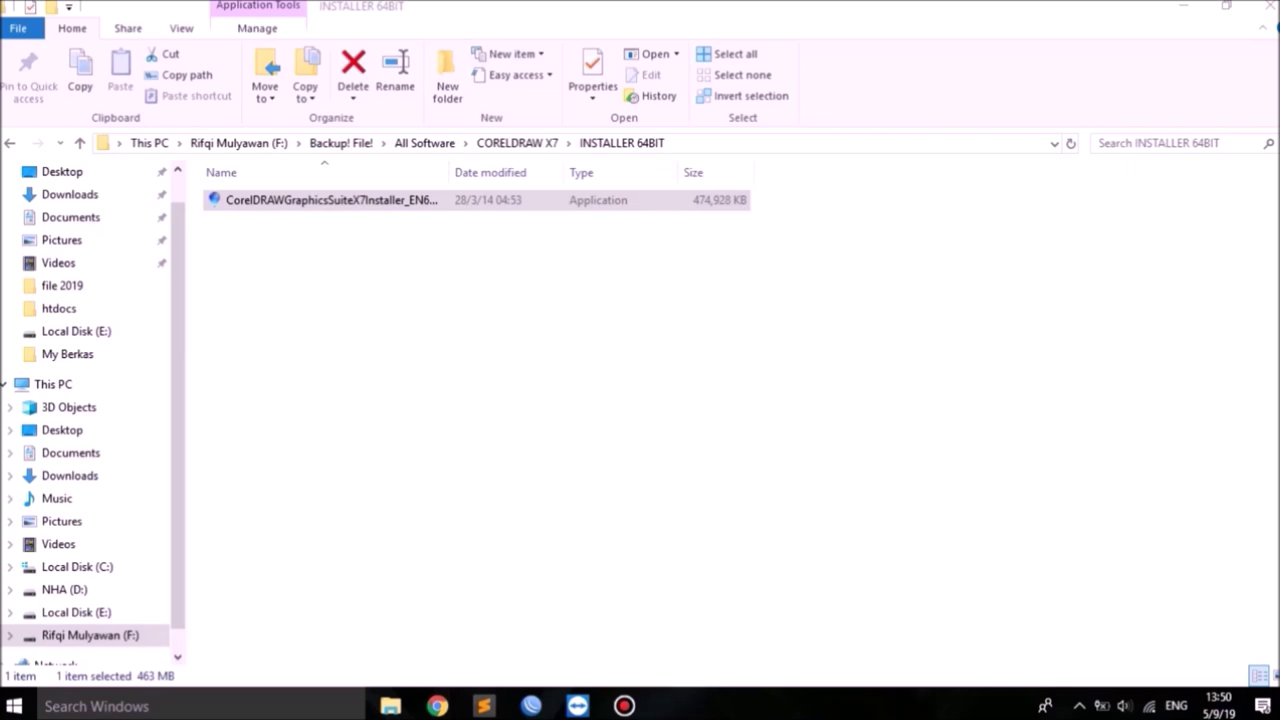
# Accept the CorelDRAW Graphics Suite X7 license agreement, with the computer disconnected from Wi-Fi before continuing.
pyautogui.click(1183, 7)
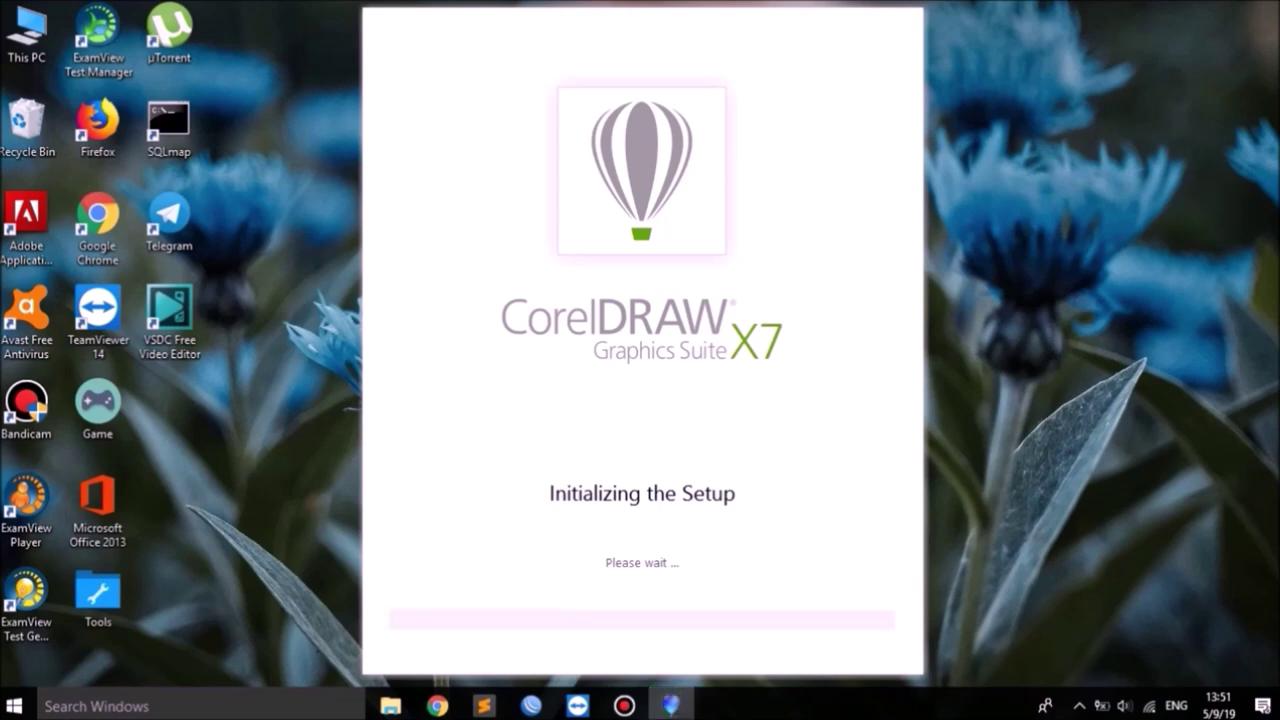
pyautogui.click(399, 597)
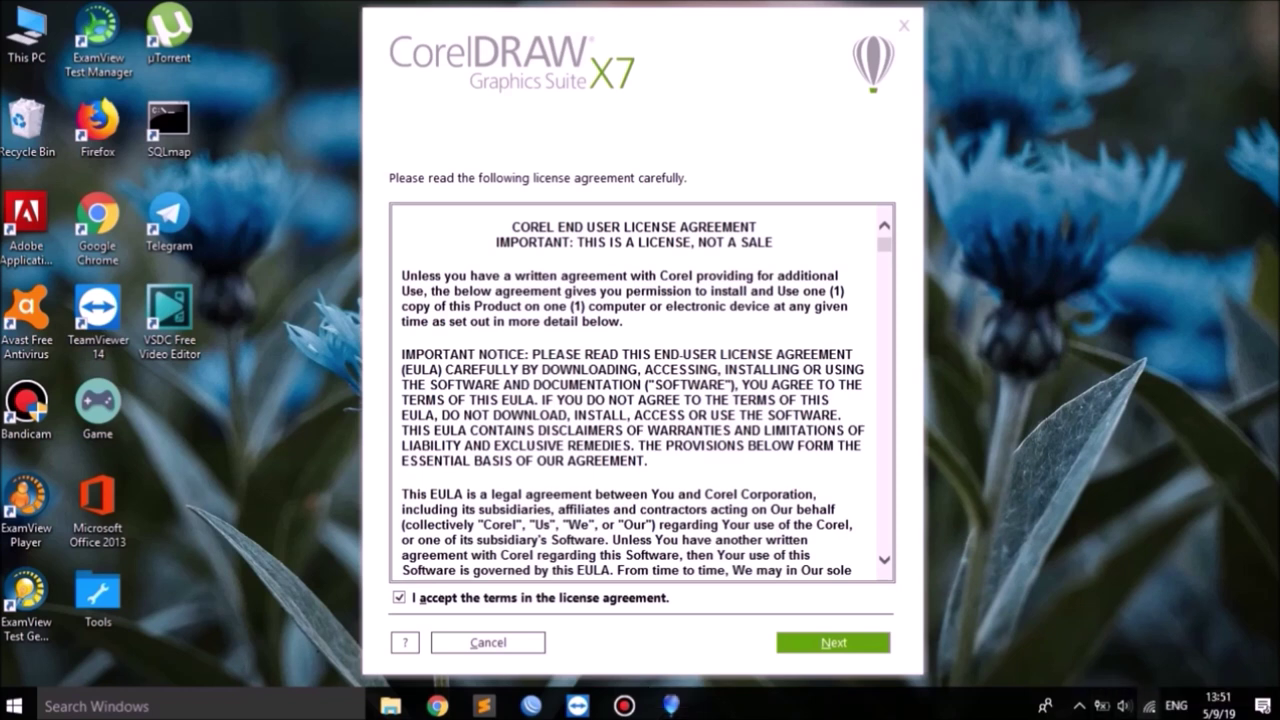
pyautogui.click(1149, 706)
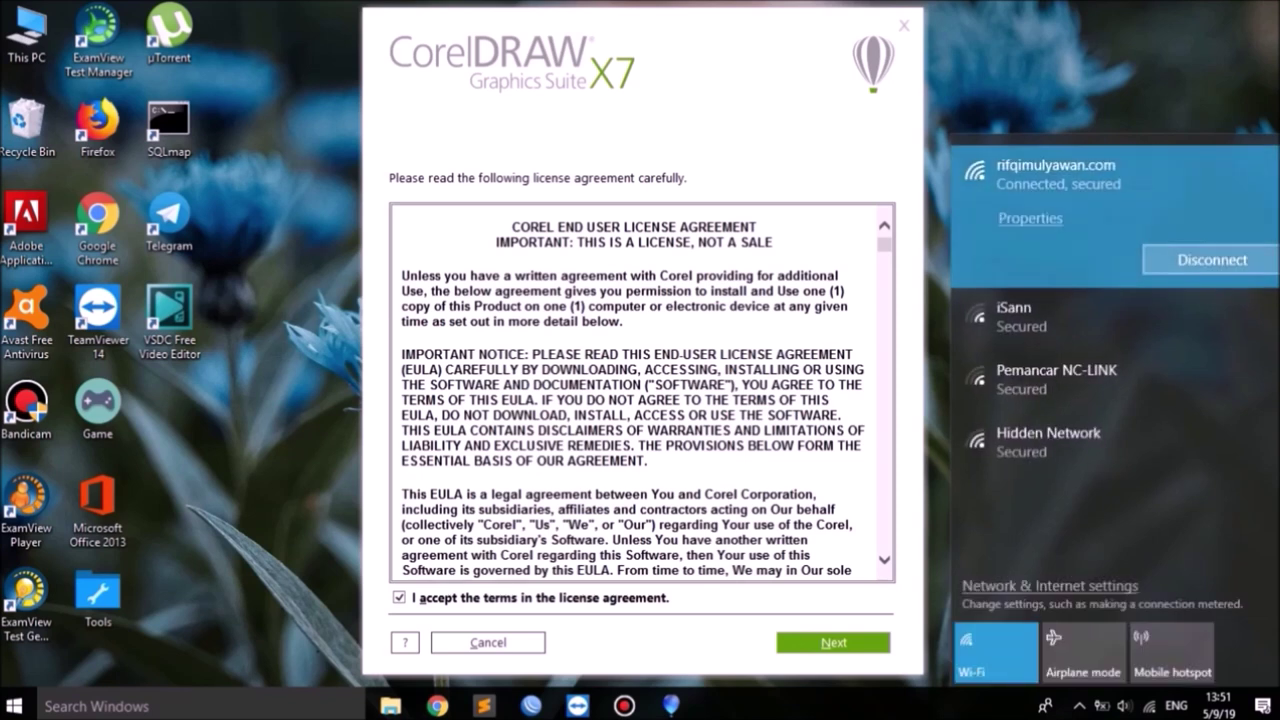
pyautogui.click(1212, 260)
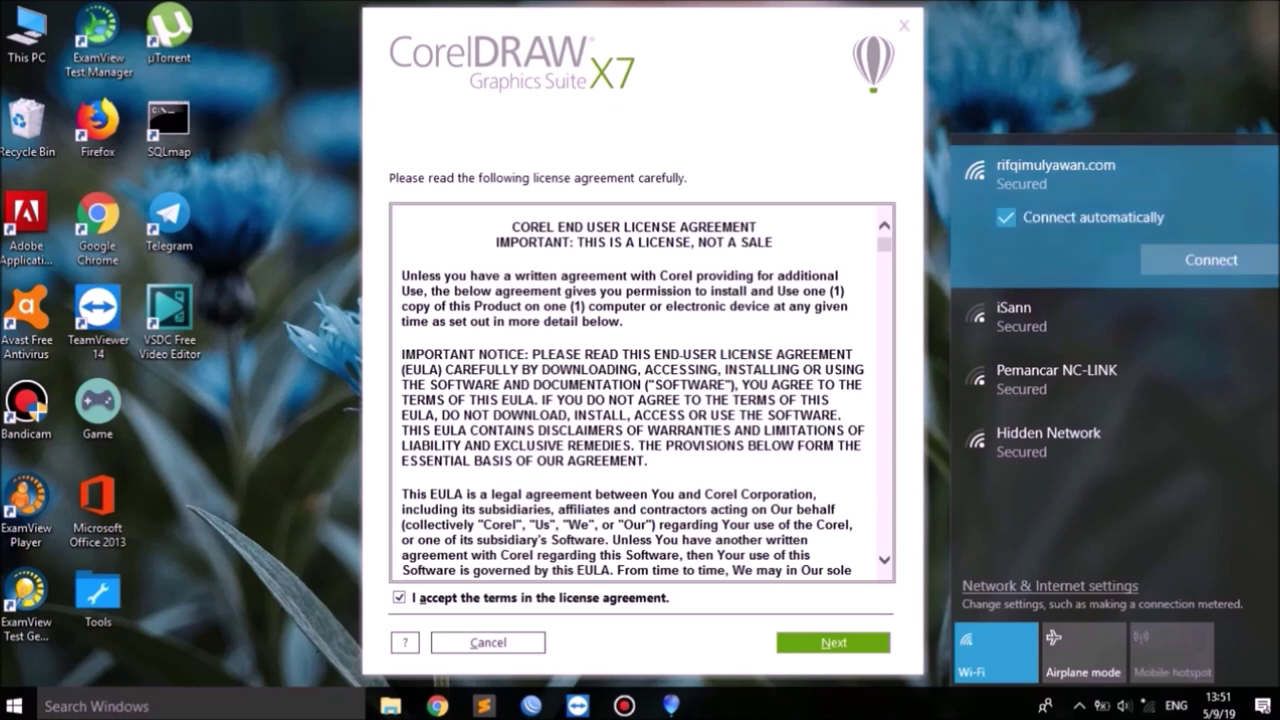
pyautogui.press('Escape')
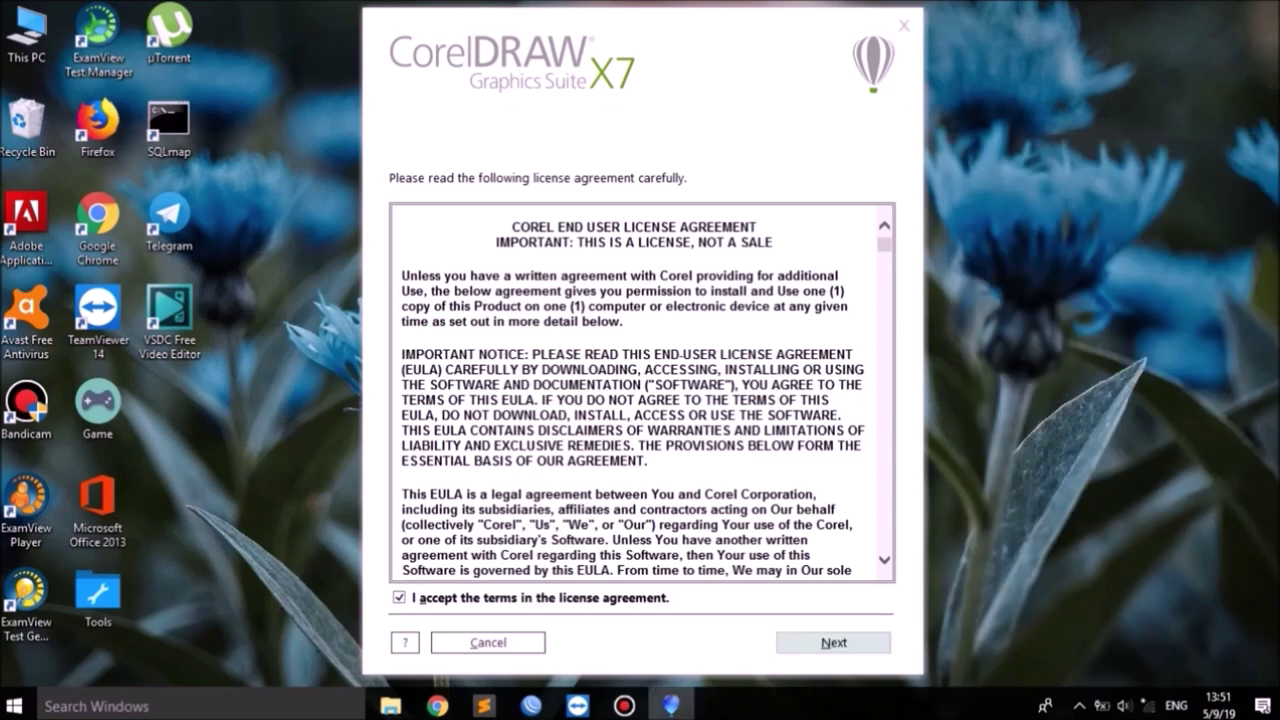
pyautogui.press('Return')
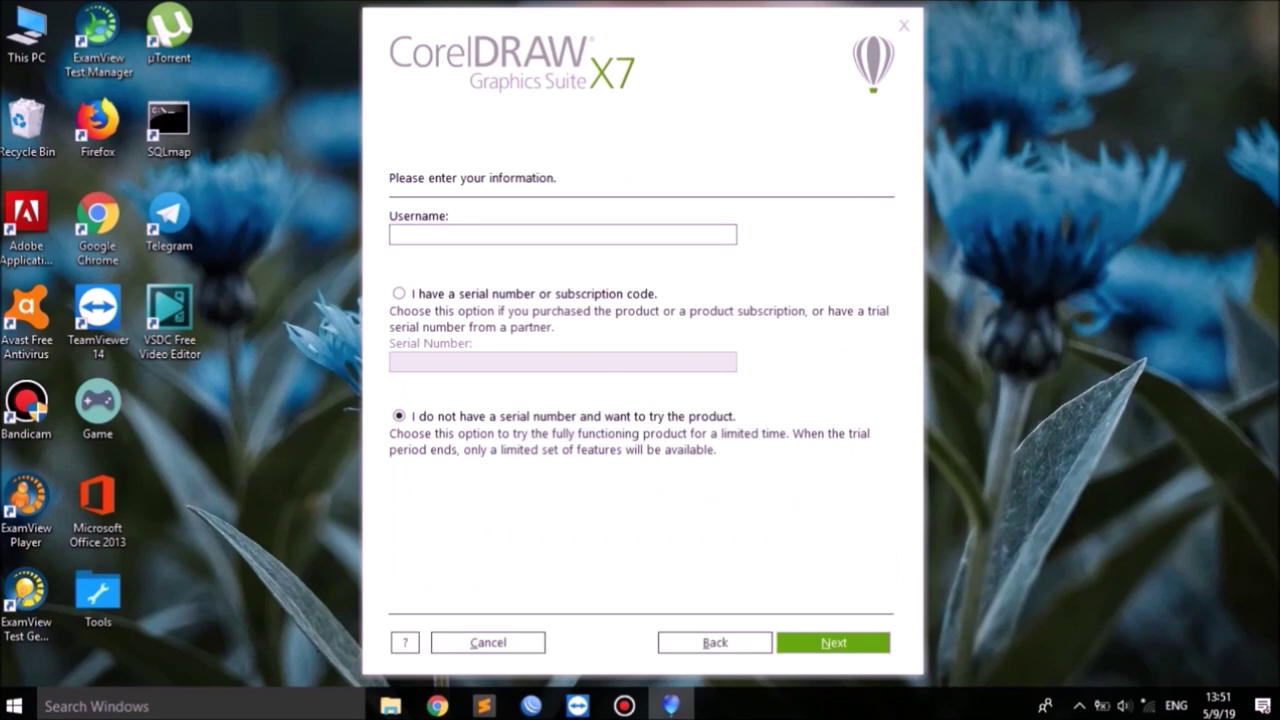
# Choose to try the product without a serial number and start the typical installation.
pyautogui.click(399, 294)
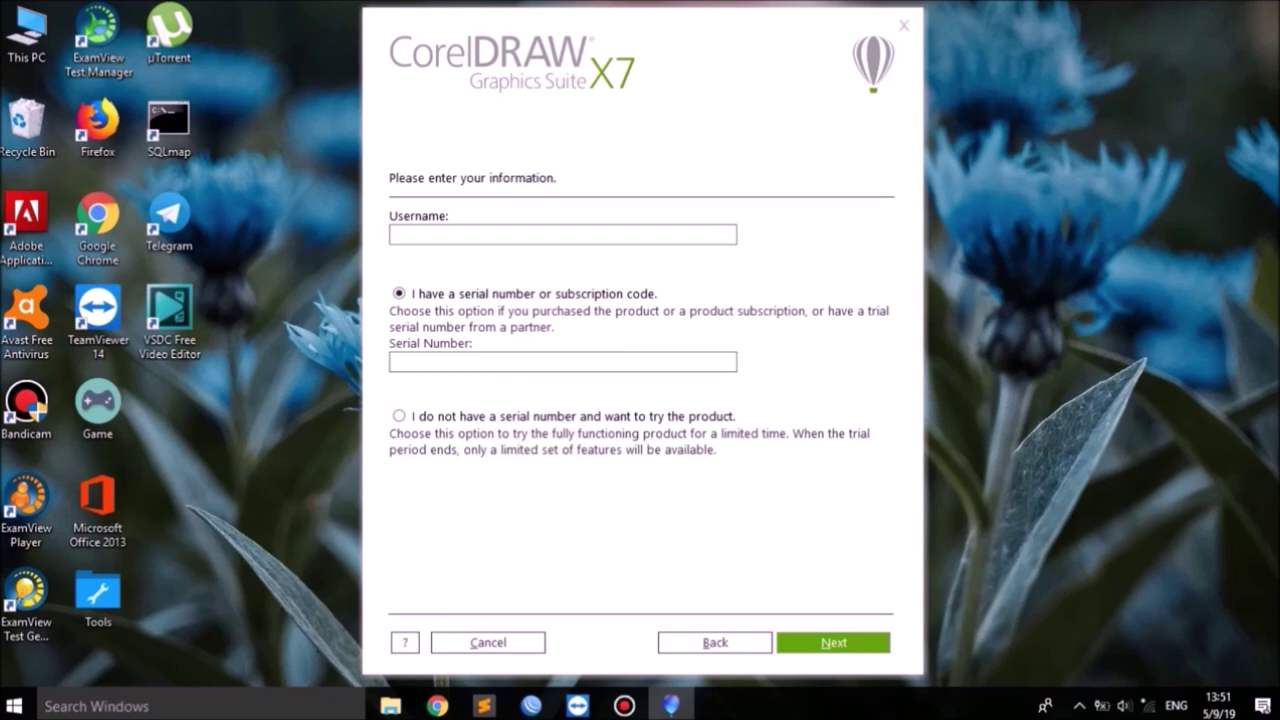
pyautogui.click(399, 416)
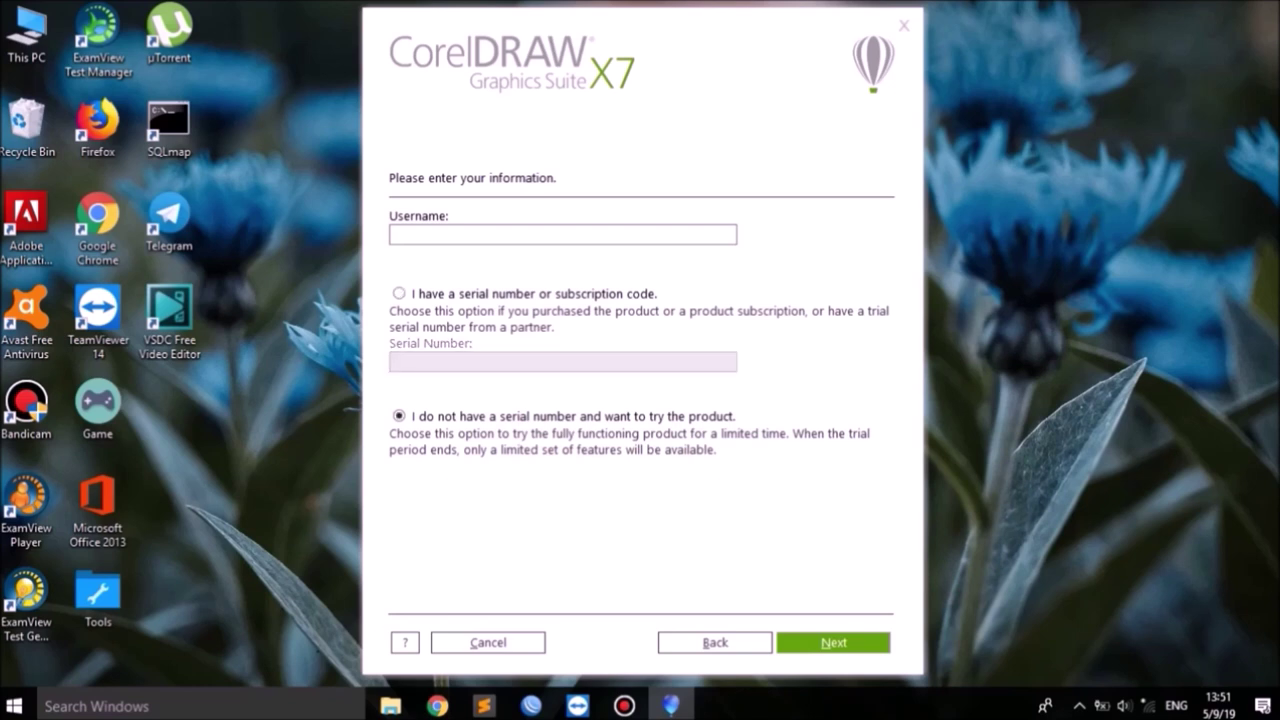
pyautogui.moveTo(699, 425); pyautogui.dragTo(746, 424)
pyautogui.click(880, 642)
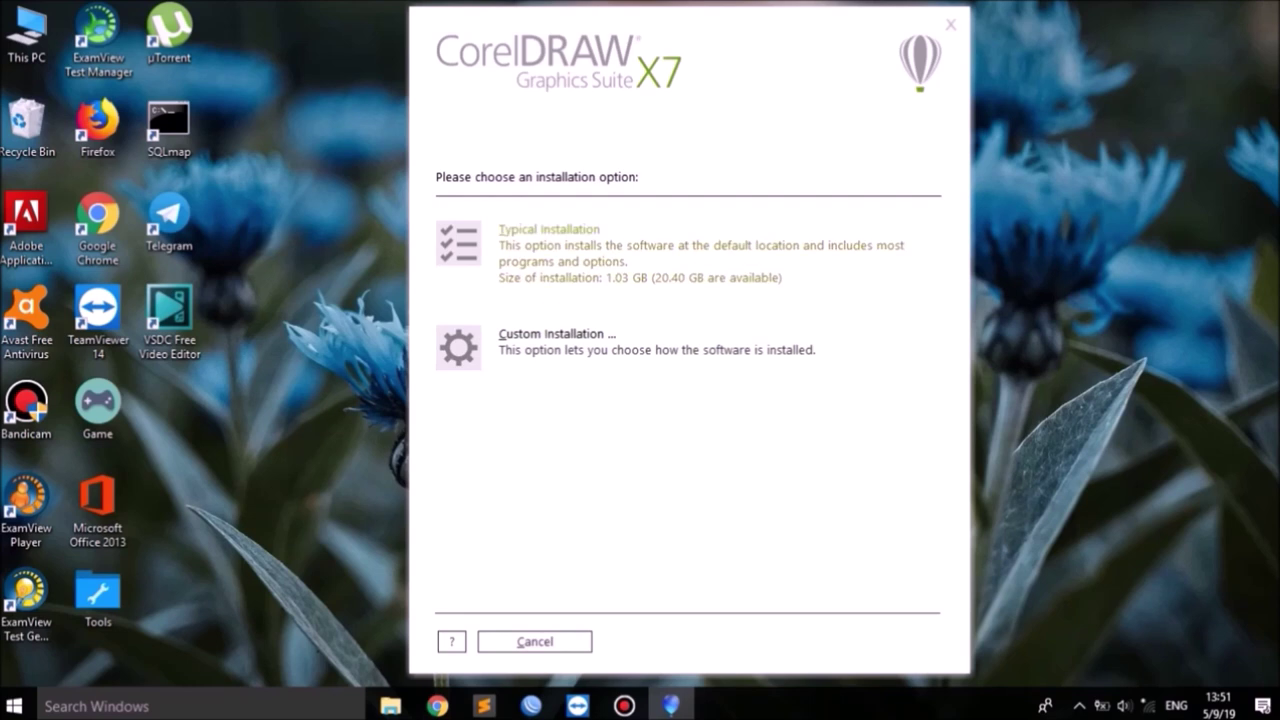
pyautogui.click(600, 246)
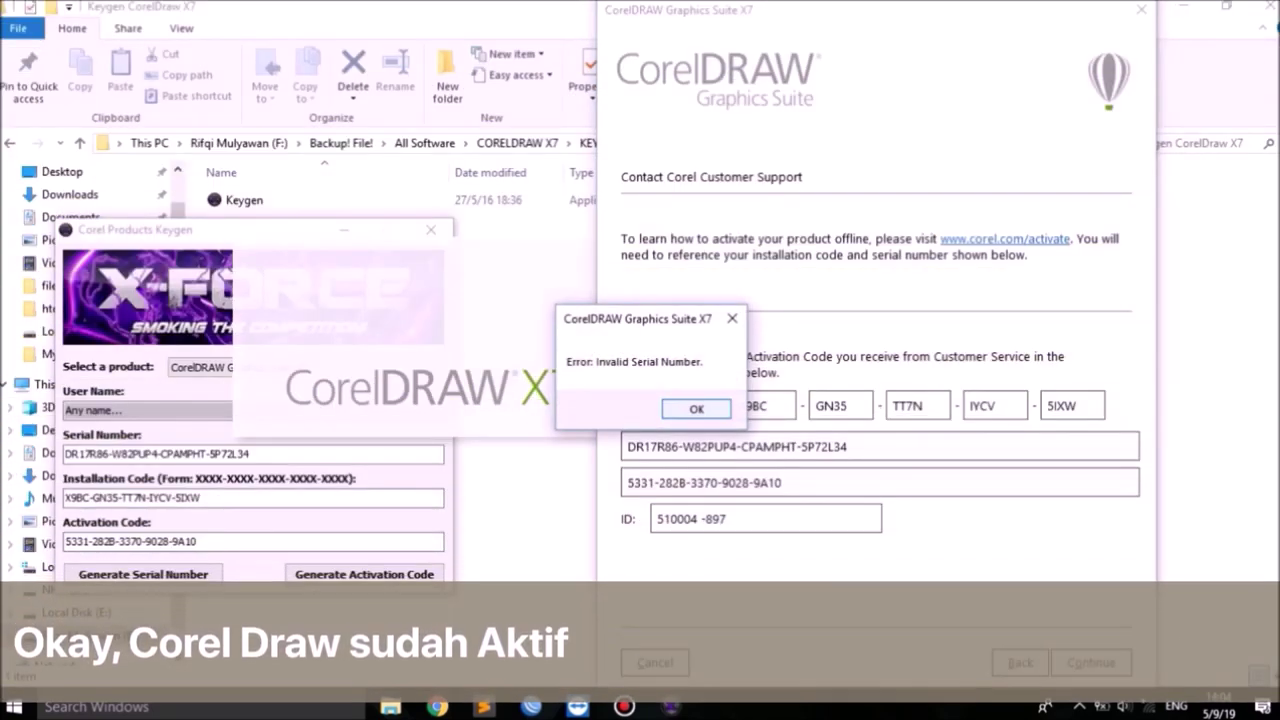
# Dismiss the serial number error, continue the offline activation and leave its completion page.
pyautogui.press('Return')
pyautogui.press('Return')
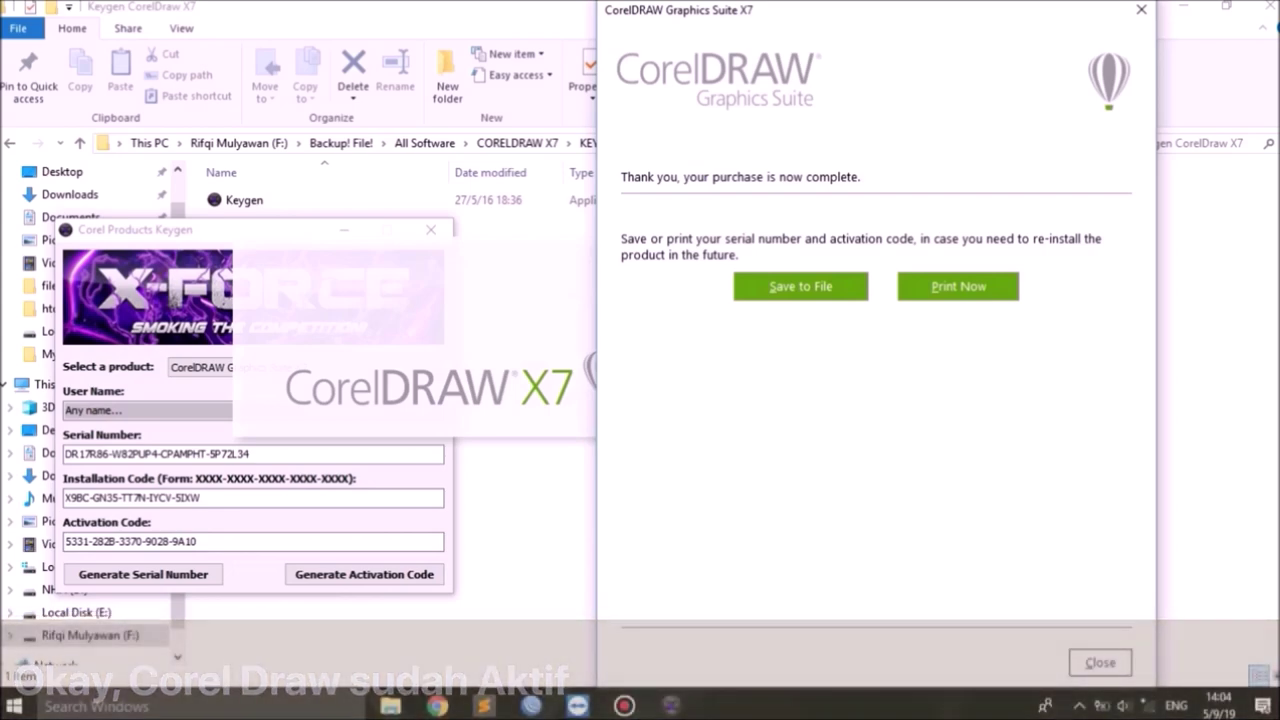
pyautogui.press('Return')
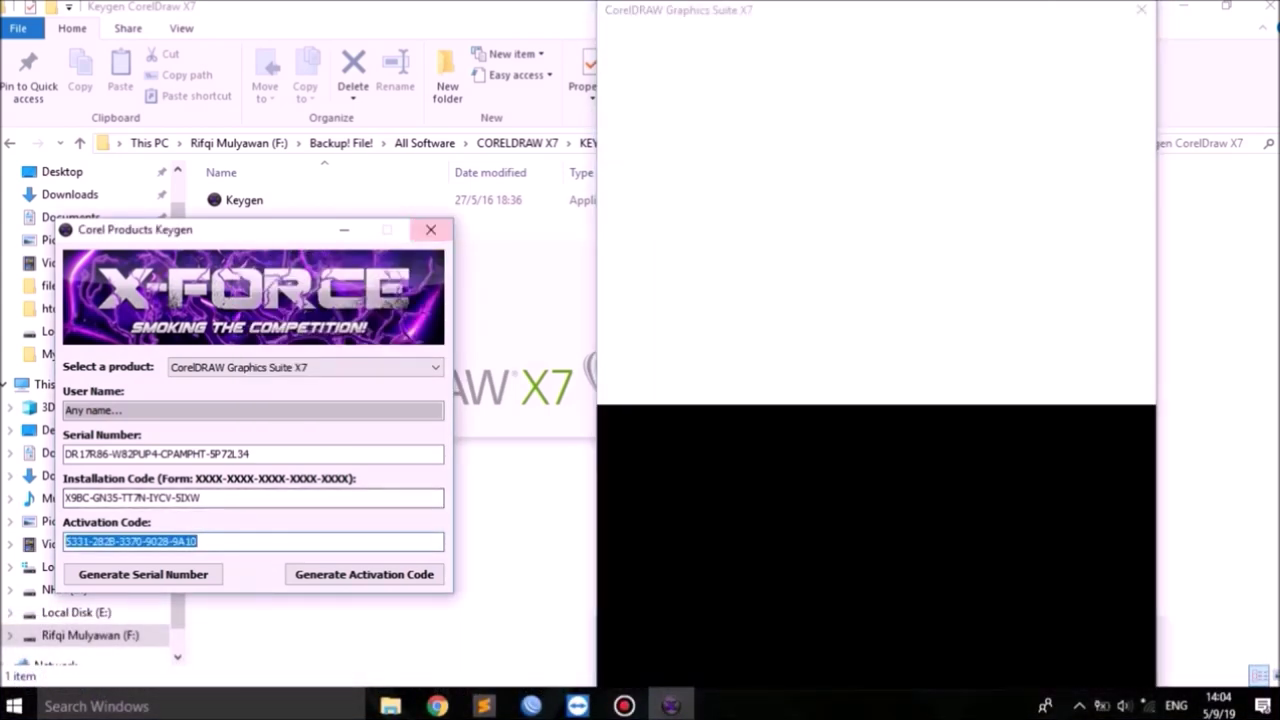
# Close the Corel Products Keygen and the Corel account sign-in window, and minimize the folder window.
pyautogui.click(431, 229)
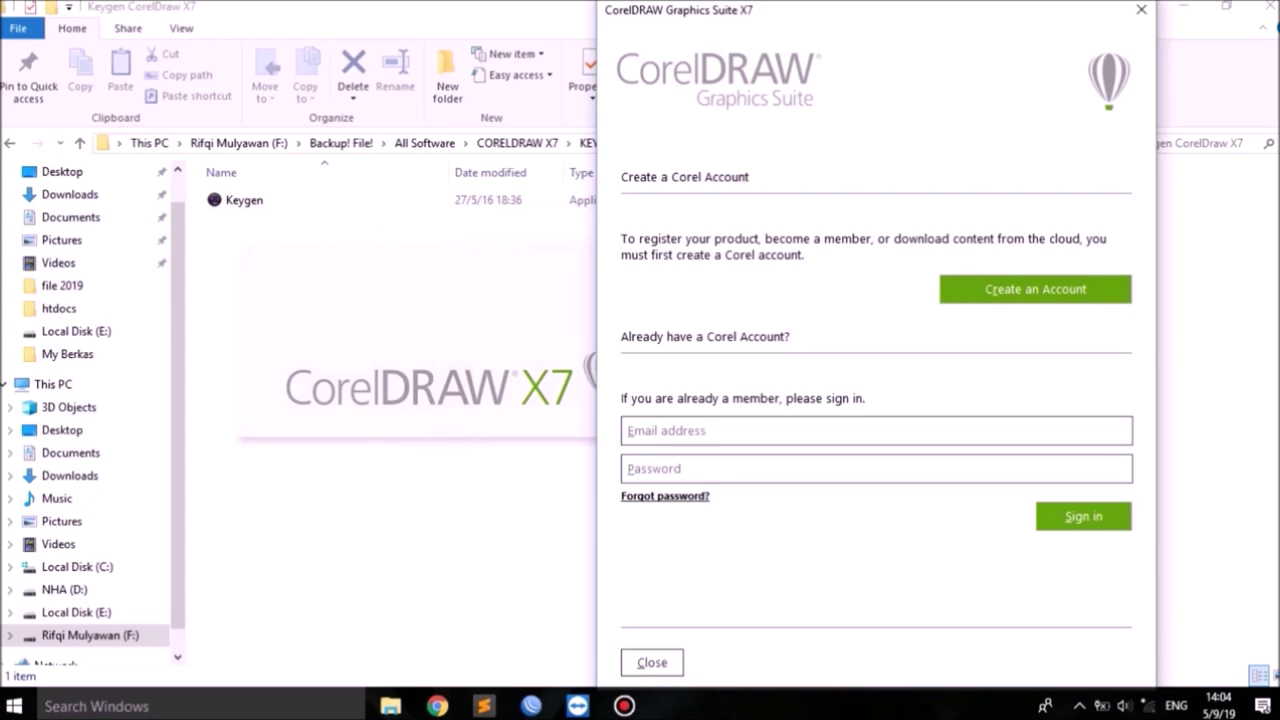
pyautogui.click(1184, 6)
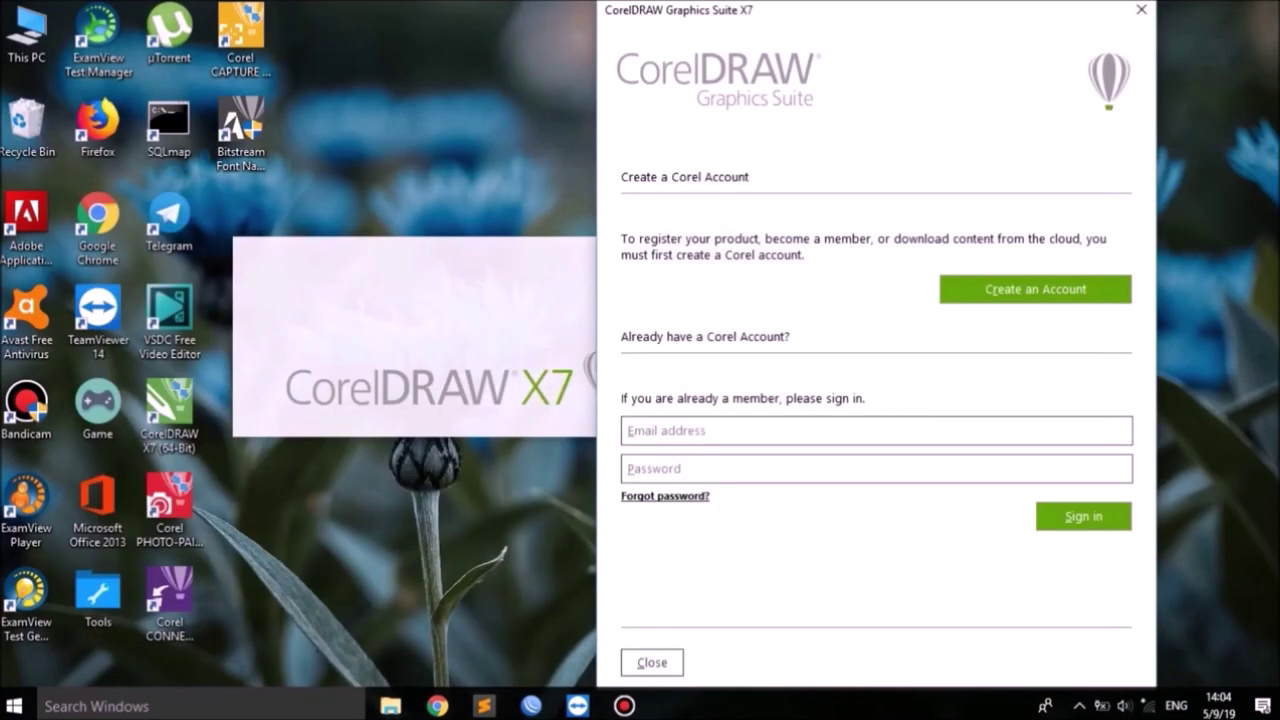
pyautogui.click(1141, 9)
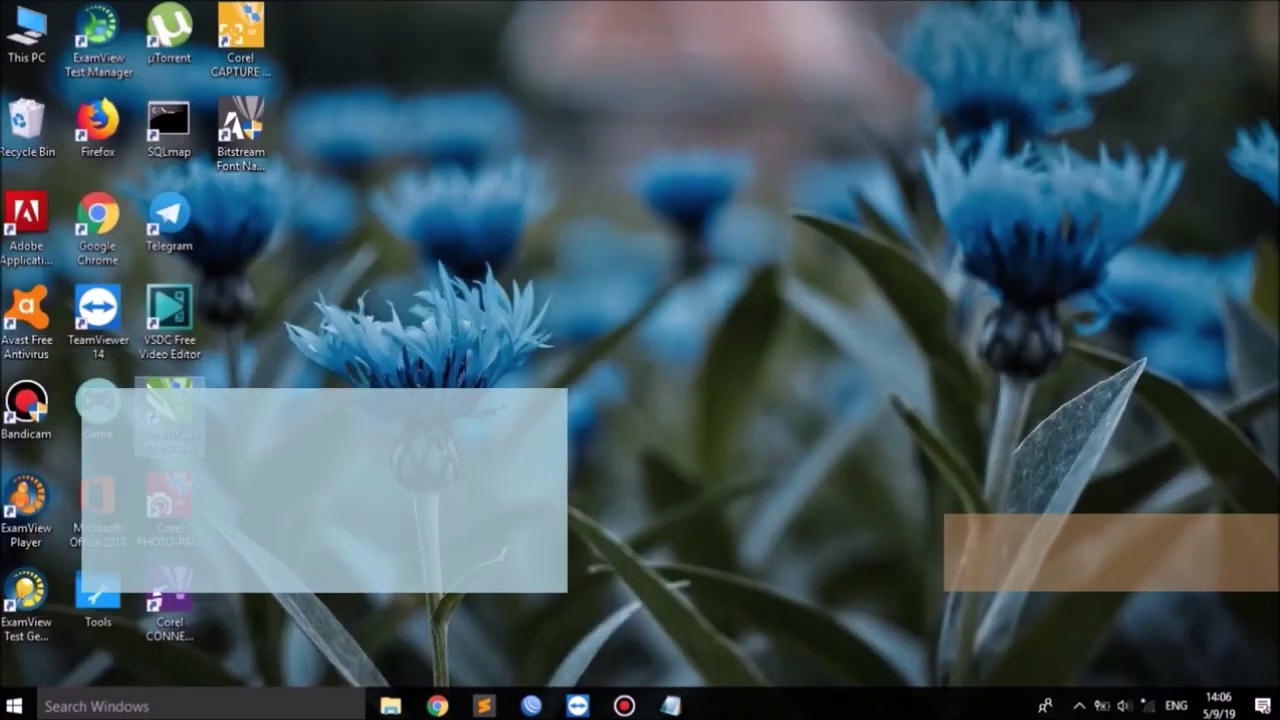
# Search Windows for "windows firewall with advanced security", abandoning the query.
pyautogui.press('super')
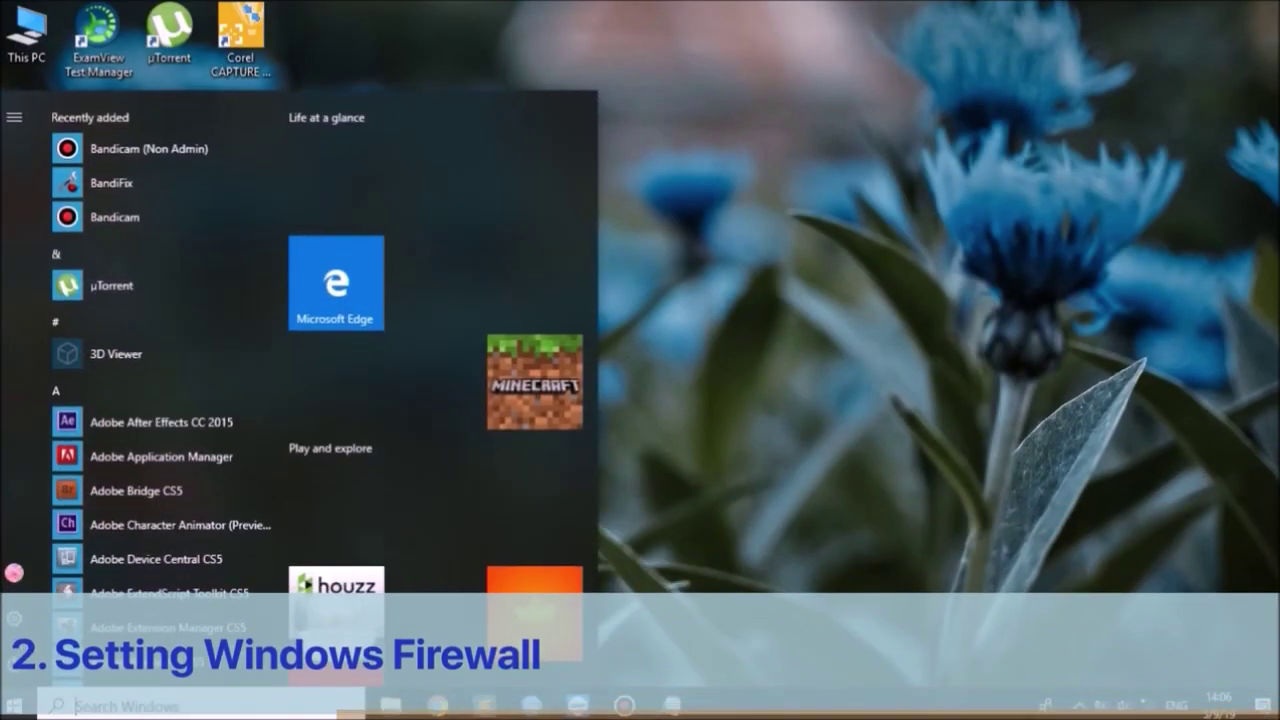
pyautogui.write('windows fire')
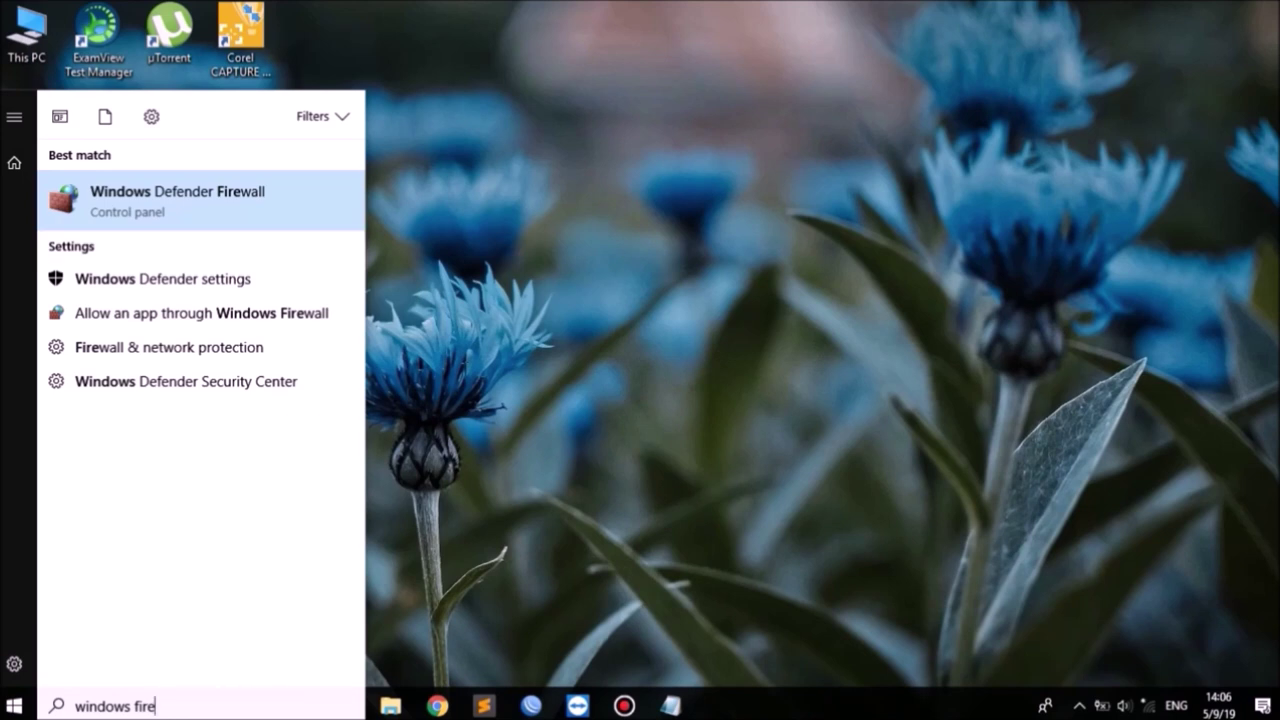
pyautogui.write('wall wi')
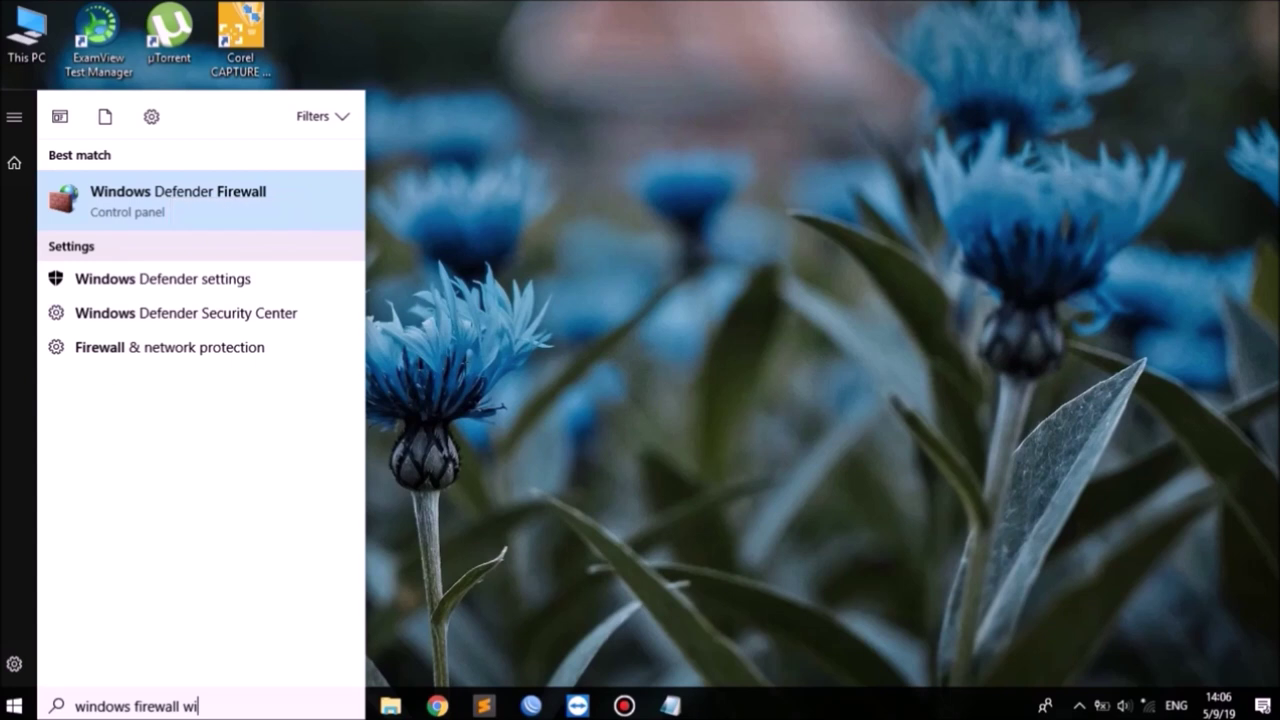
pyautogui.write('th advanced sec')
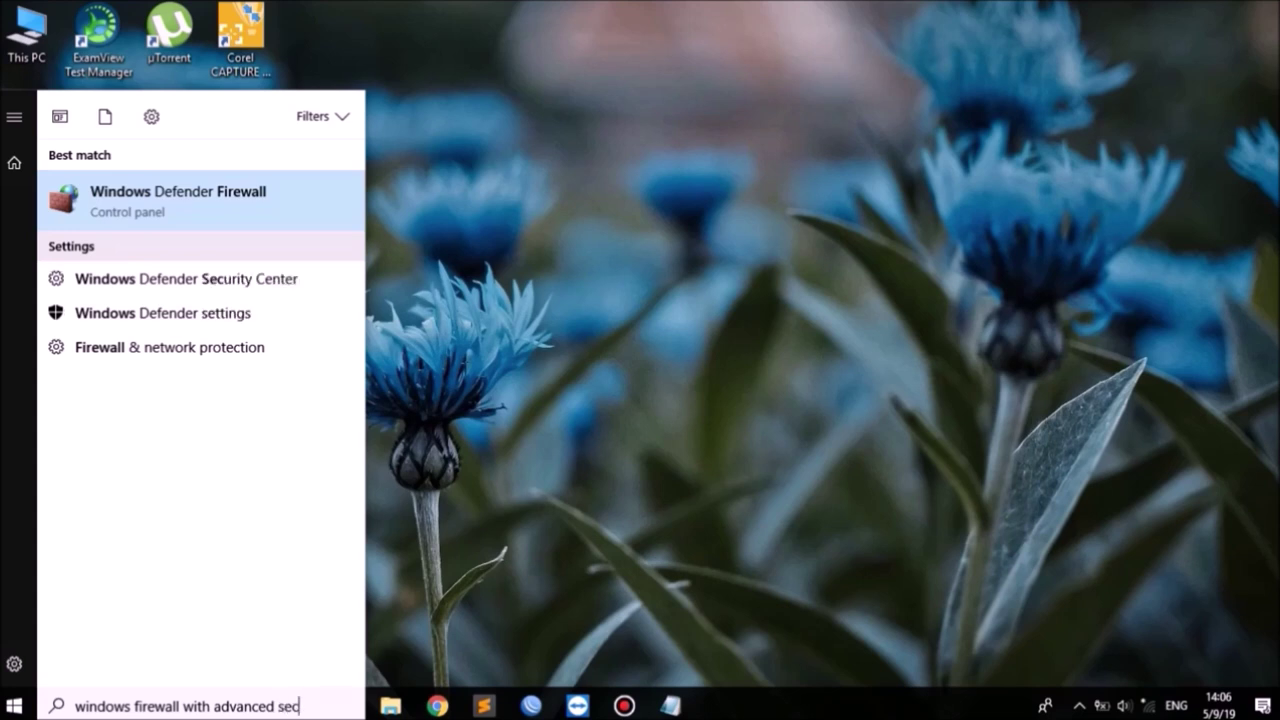
pyautogui.write('urity')
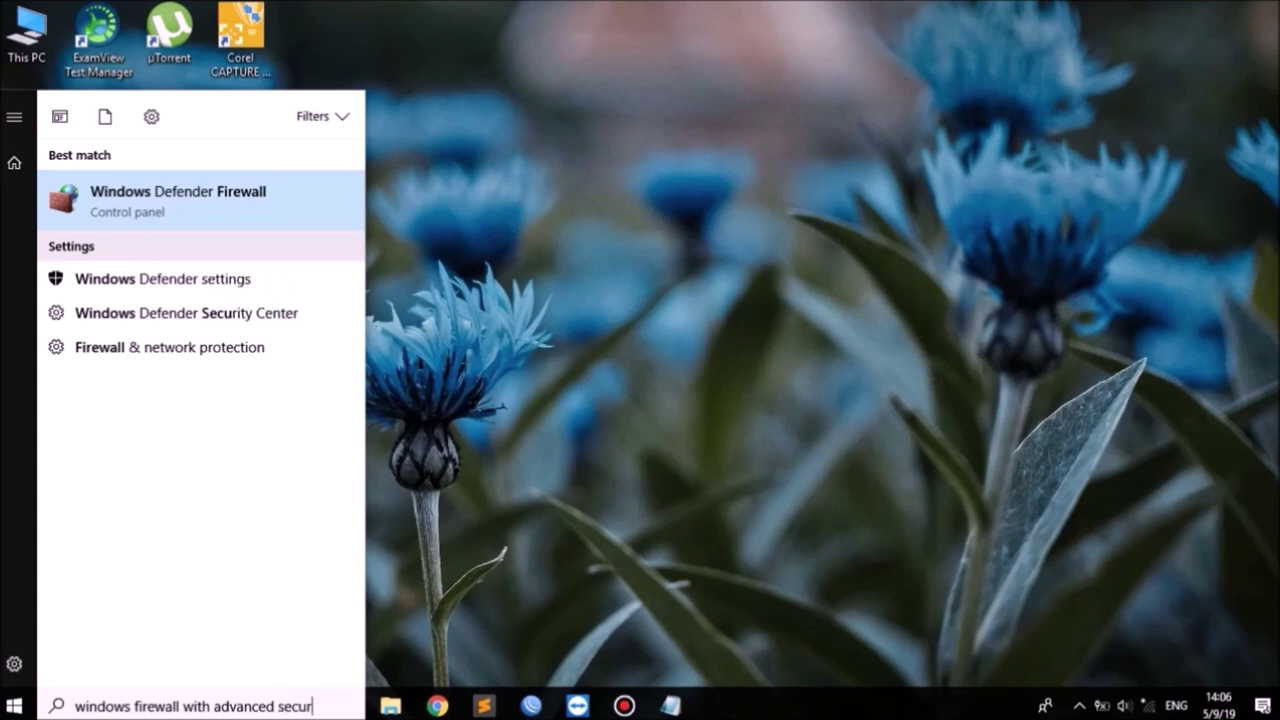
pyautogui.press('BackSpace')
pyautogui.press('BackSpace')
pyautogui.press('BackSpace')
pyautogui.press('BackSpace')
pyautogui.press('BackSpace')
pyautogui.press('BackSpace')
pyautogui.press('BackSpace')
pyautogui.press('BackSpace')
pyautogui.press('BackSpace')
pyautogui.press('BackSpace')
pyautogui.press('BackSpace')
pyautogui.press('BackSpace')
pyautogui.press('BackSpace')
pyautogui.press('BackSpace')
pyautogui.press('BackSpace')
pyautogui.press('BackSpace')
pyautogui.press('BackSpace')
pyautogui.press('BackSpace')
pyautogui.press('BackSpace')
pyautogui.press('BackSpace')
pyautogui.press('BackSpace')
pyautogui.press('BackSpace')
pyautogui.press('BackSpace')
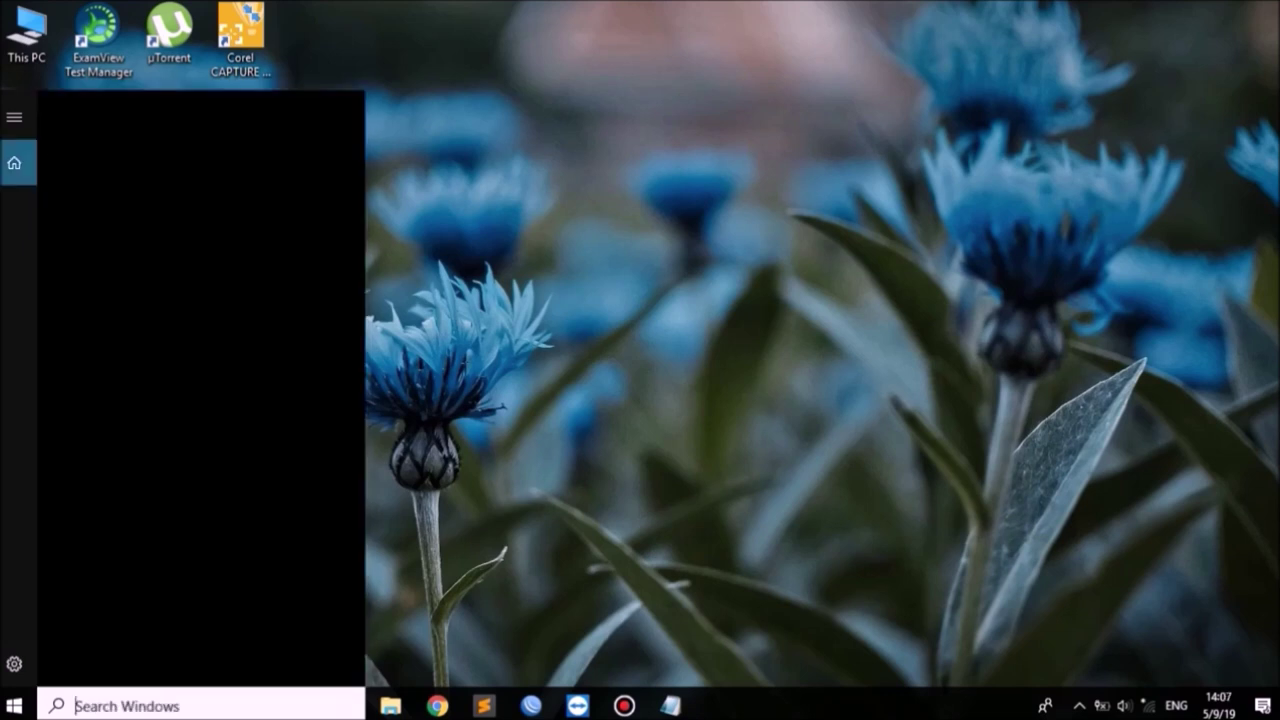
# Search Windows for "windows firewall" and open Windows Defender Firewall.
pyautogui.write('window')
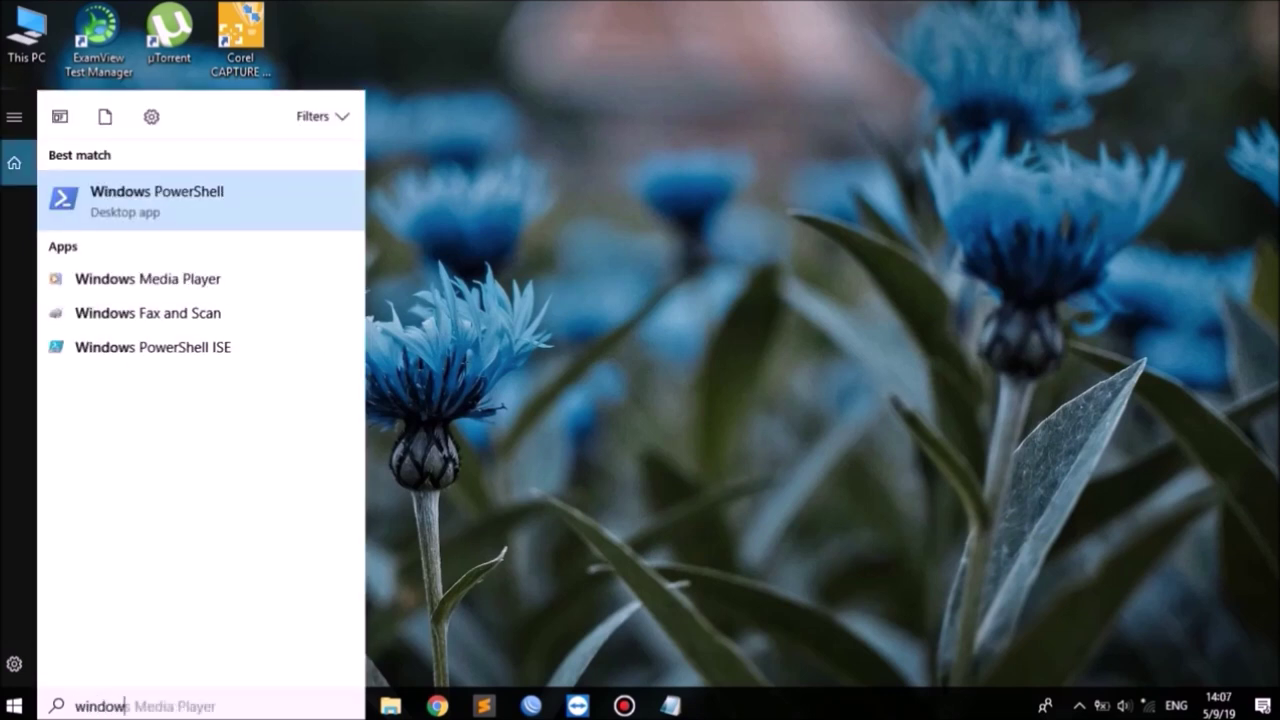
pyautogui.write('s firewall')
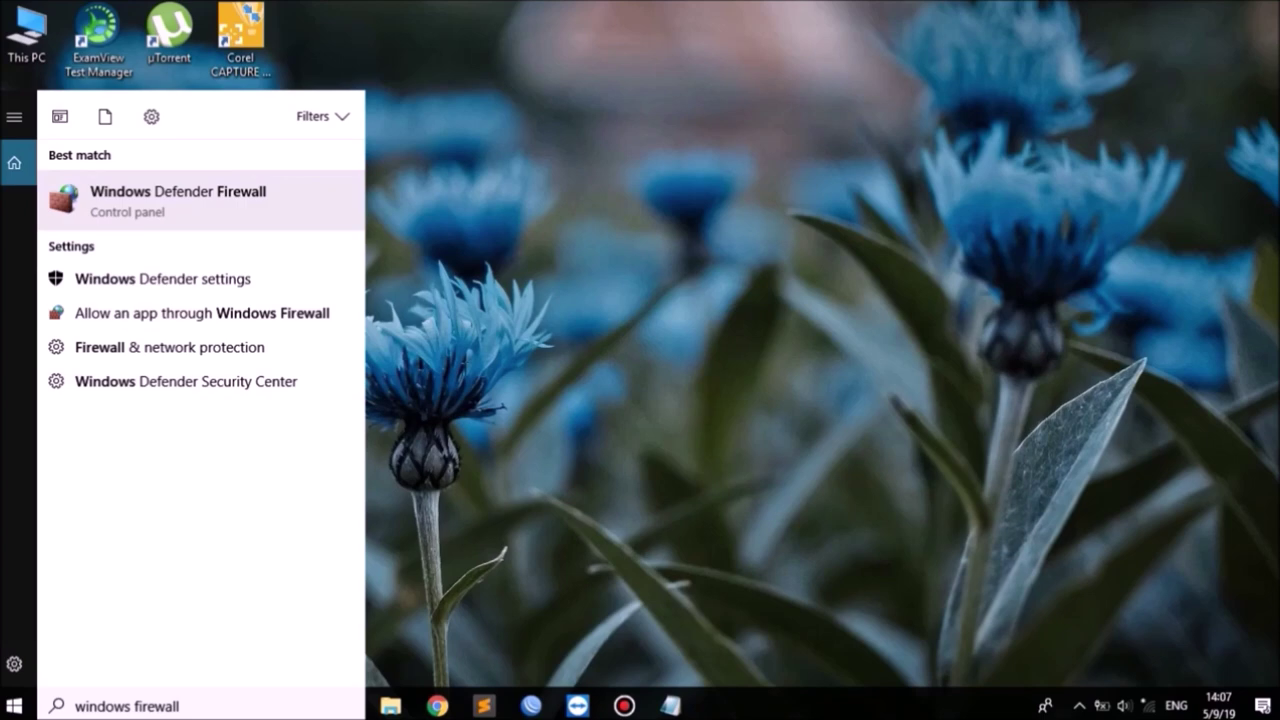
pyautogui.click(163, 279)
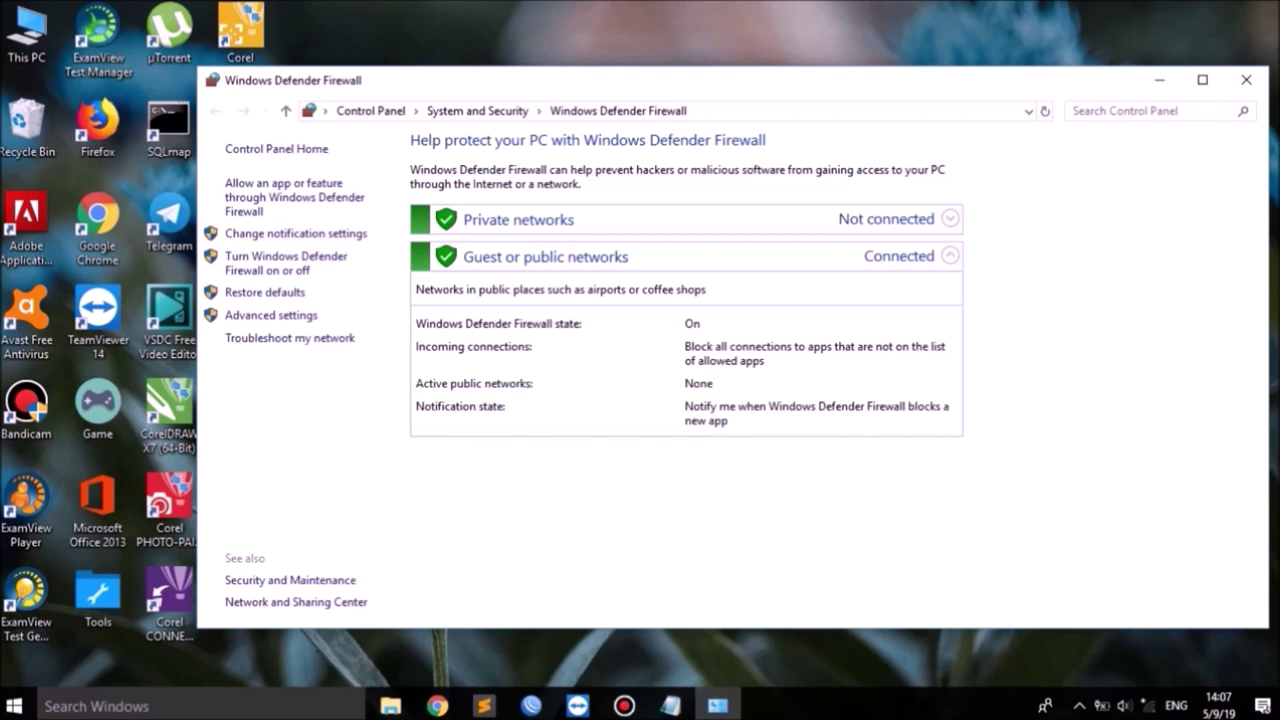
# Open the firewall's advanced security settings in a maximized window and list the inbound rules.
pyautogui.click(950, 256)
pyautogui.click(950, 256)
pyautogui.click(950, 218)
pyautogui.click(950, 218)
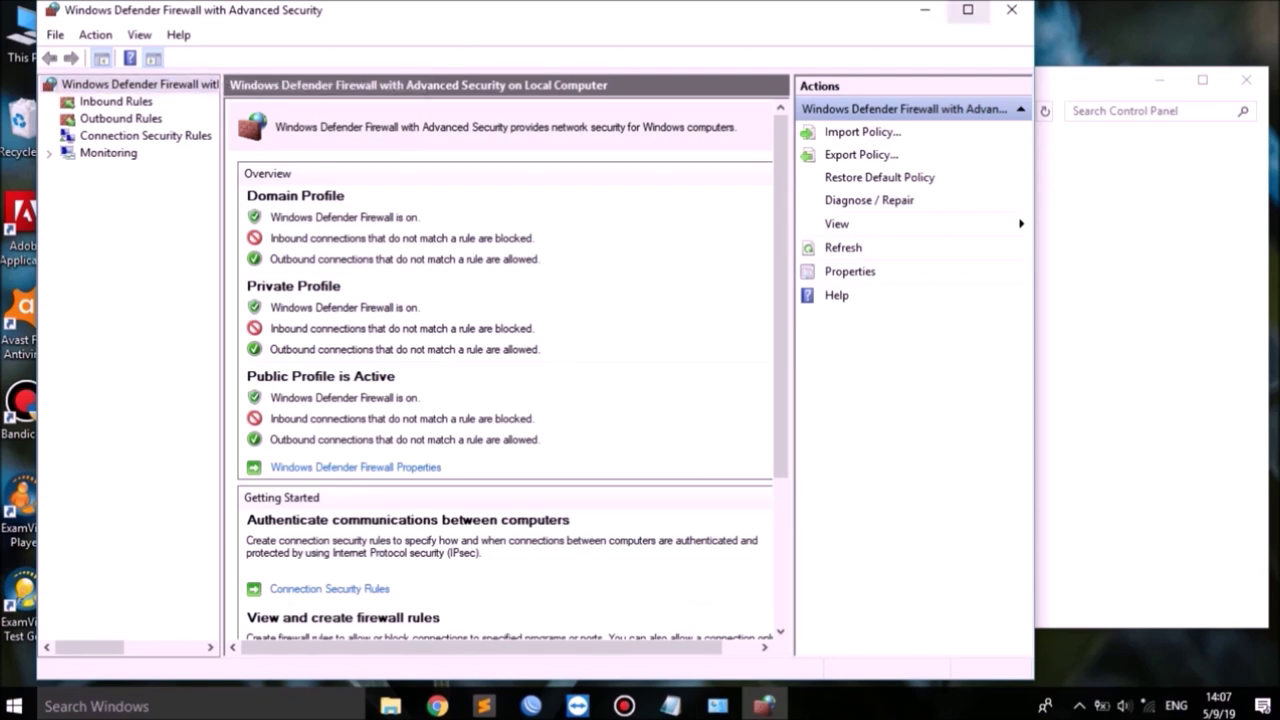
pyautogui.click(967, 10)
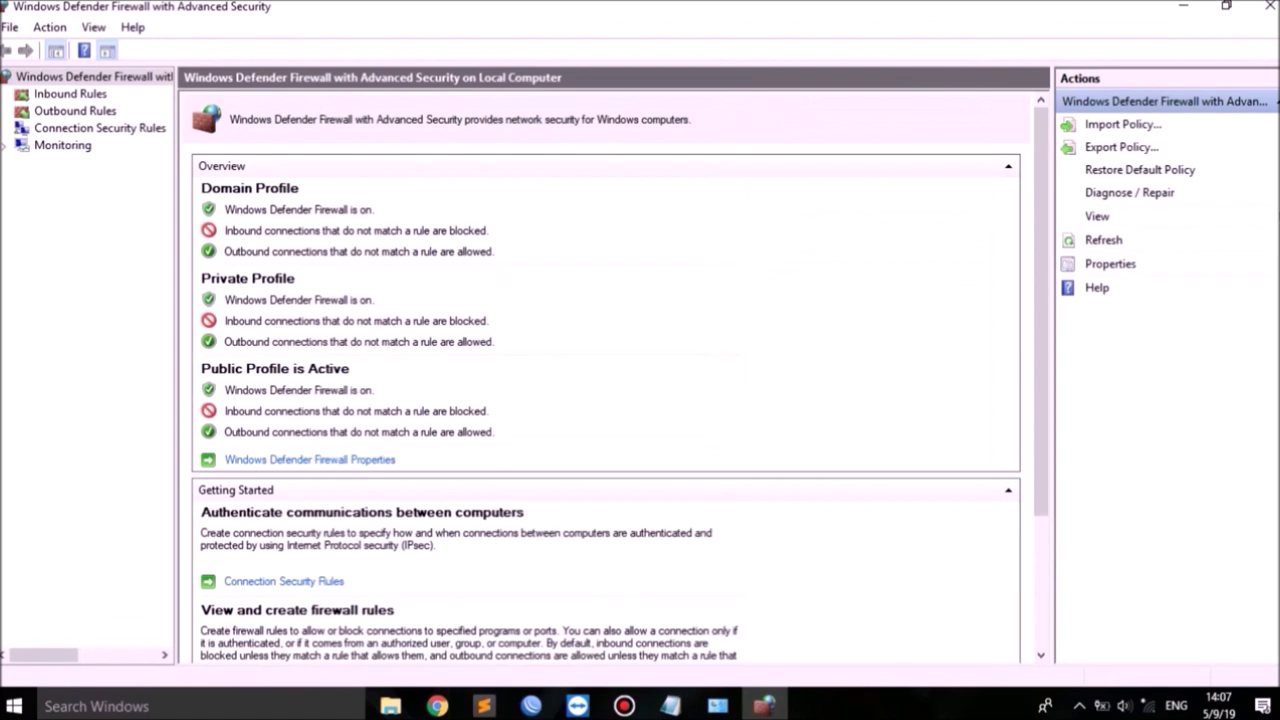
pyautogui.click(70, 94)
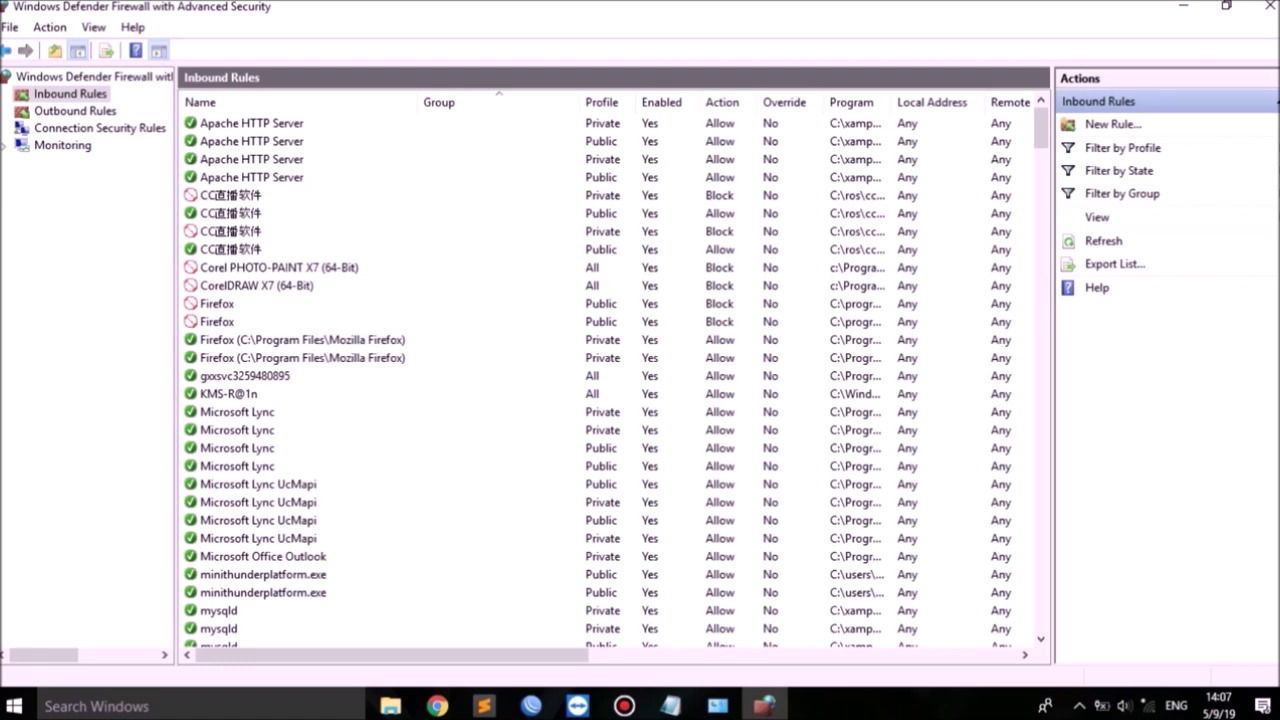
# Disable the inbound rules for Corel PHOTO-PAINT X7 (64-Bit) and CorelDRAW X7 (64-Bit).
pyautogui.click(257, 286)
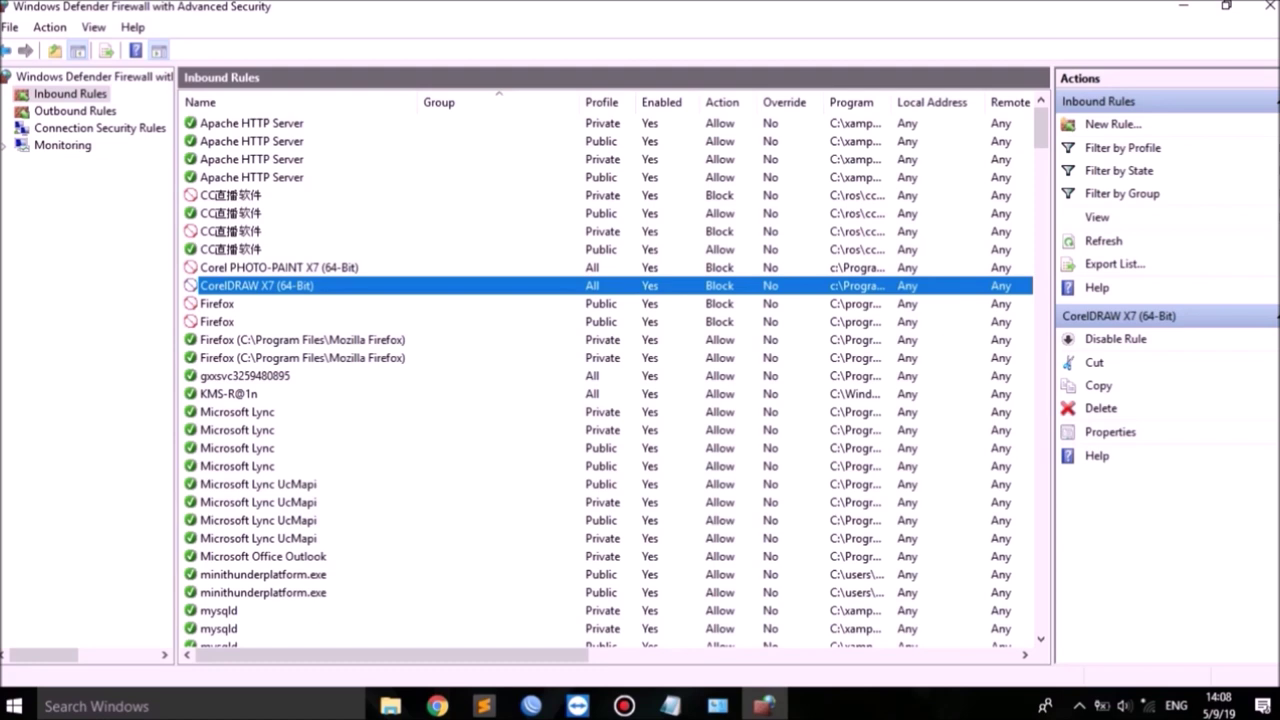
pyautogui.click(279, 268)
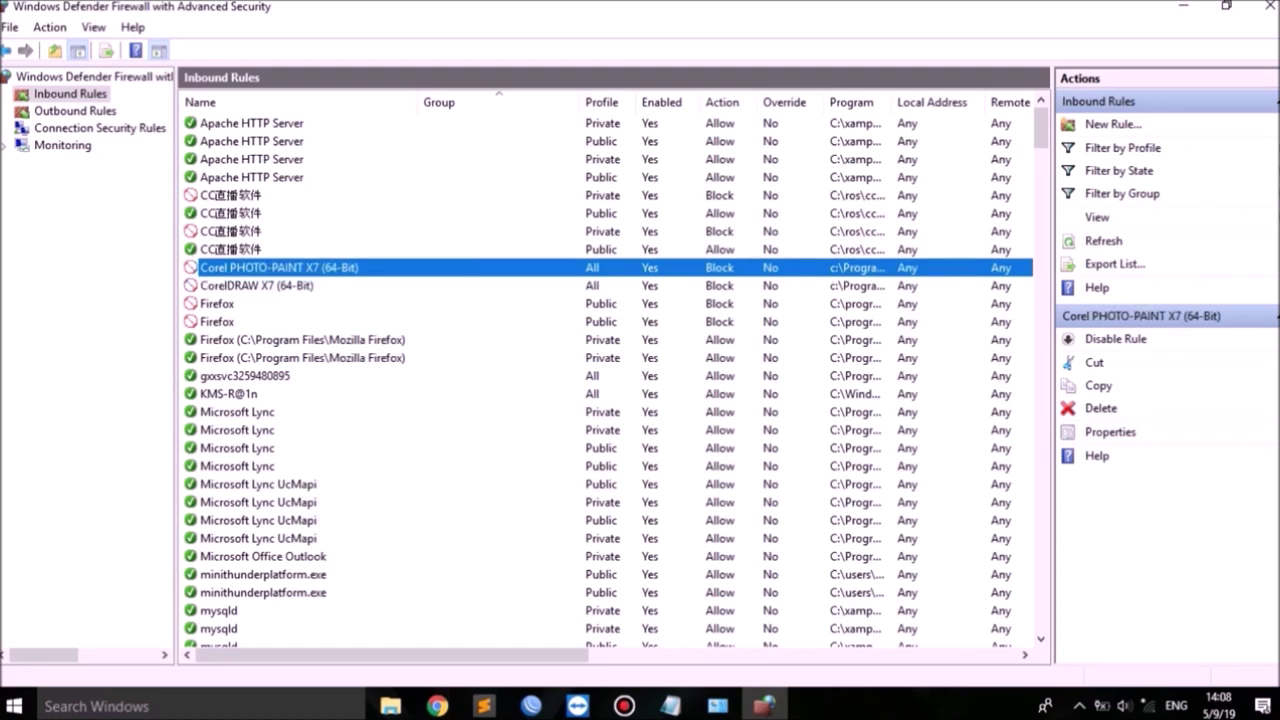
pyautogui.rightClick(275, 269)
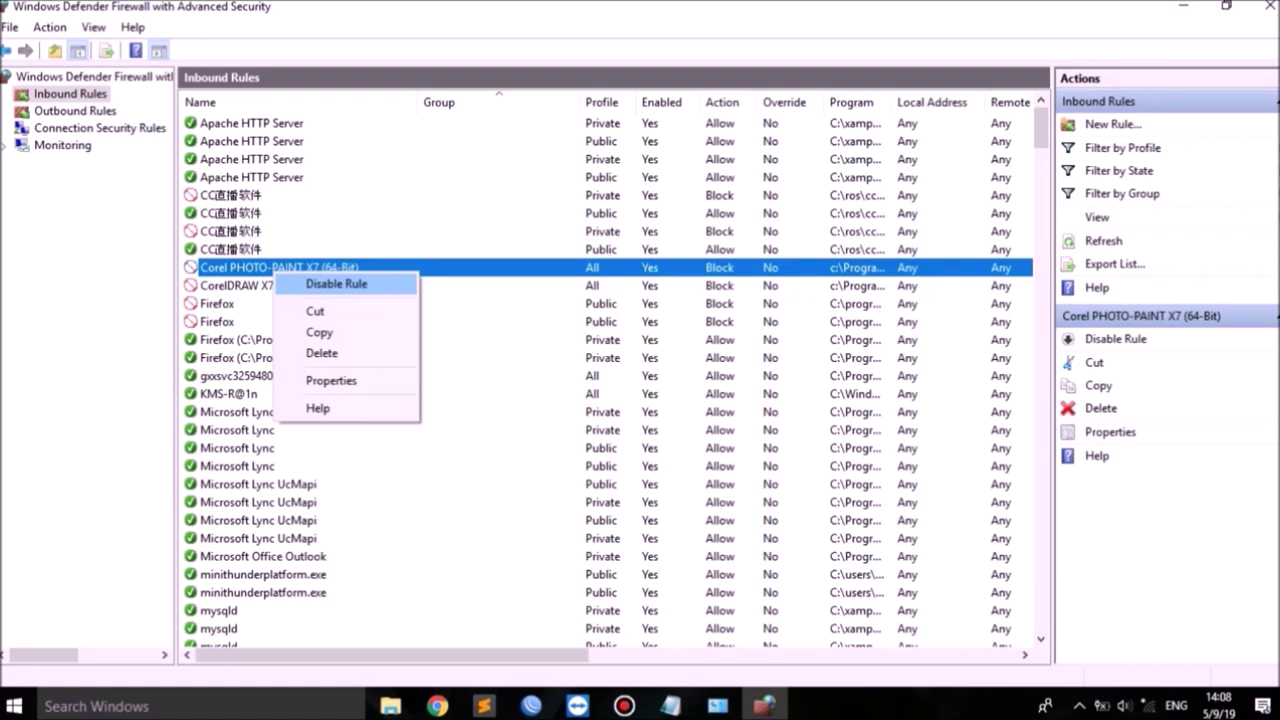
pyautogui.click(336, 284)
pyautogui.rightClick(309, 287)
pyautogui.click(371, 300)
pyautogui.click(275, 267)
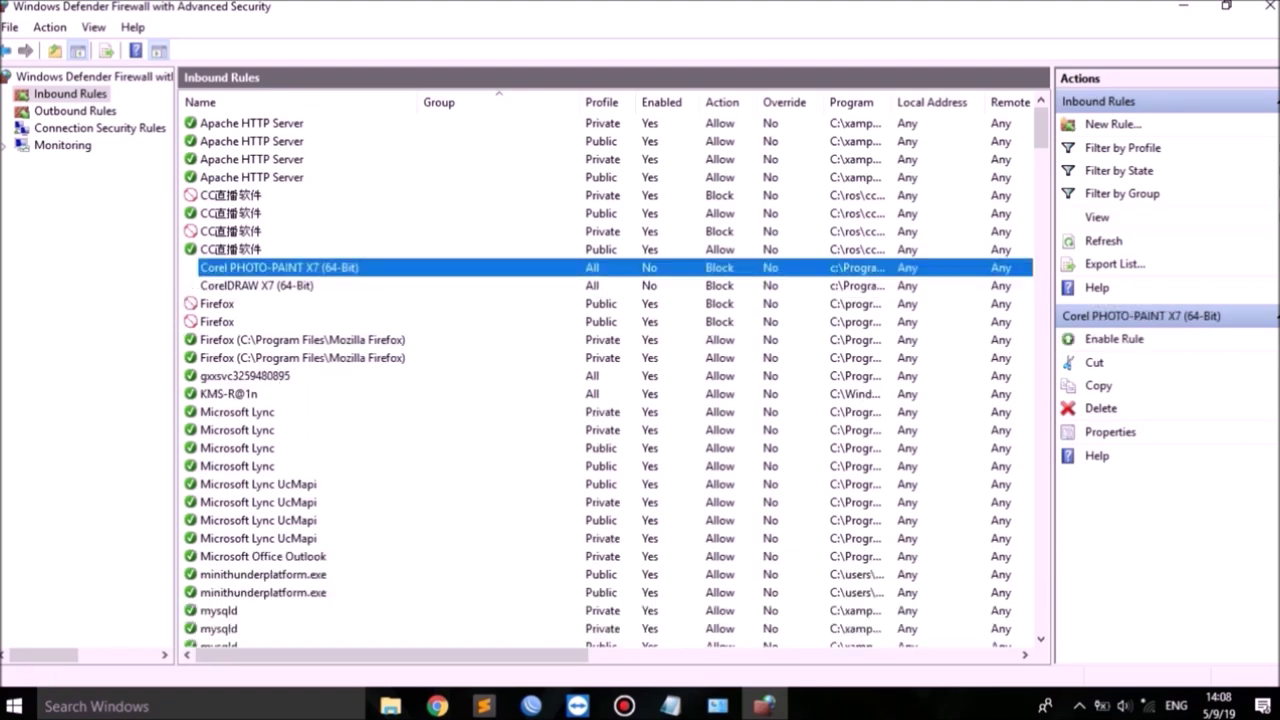
pyautogui.click(272, 286)
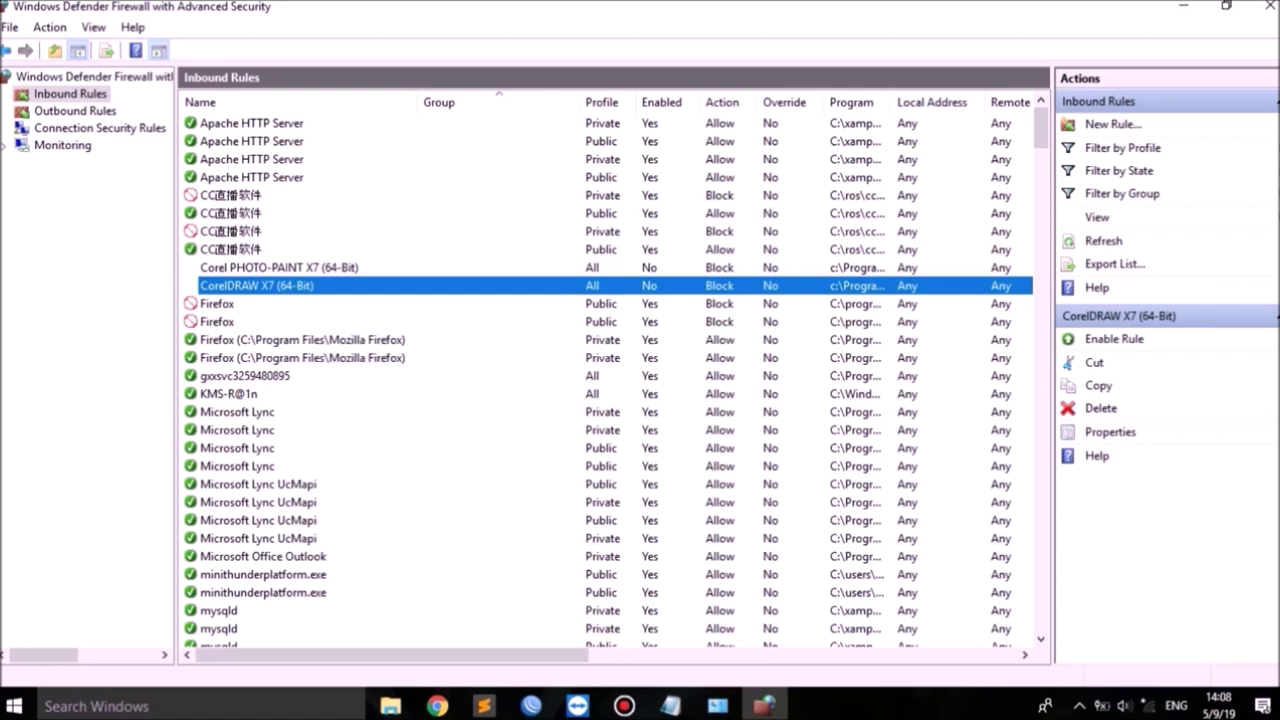
pyautogui.click(231, 250)
pyautogui.click(279, 268)
pyautogui.click(257, 286)
pyautogui.click(279, 268)
pyautogui.click(257, 286)
pyautogui.click(279, 268)
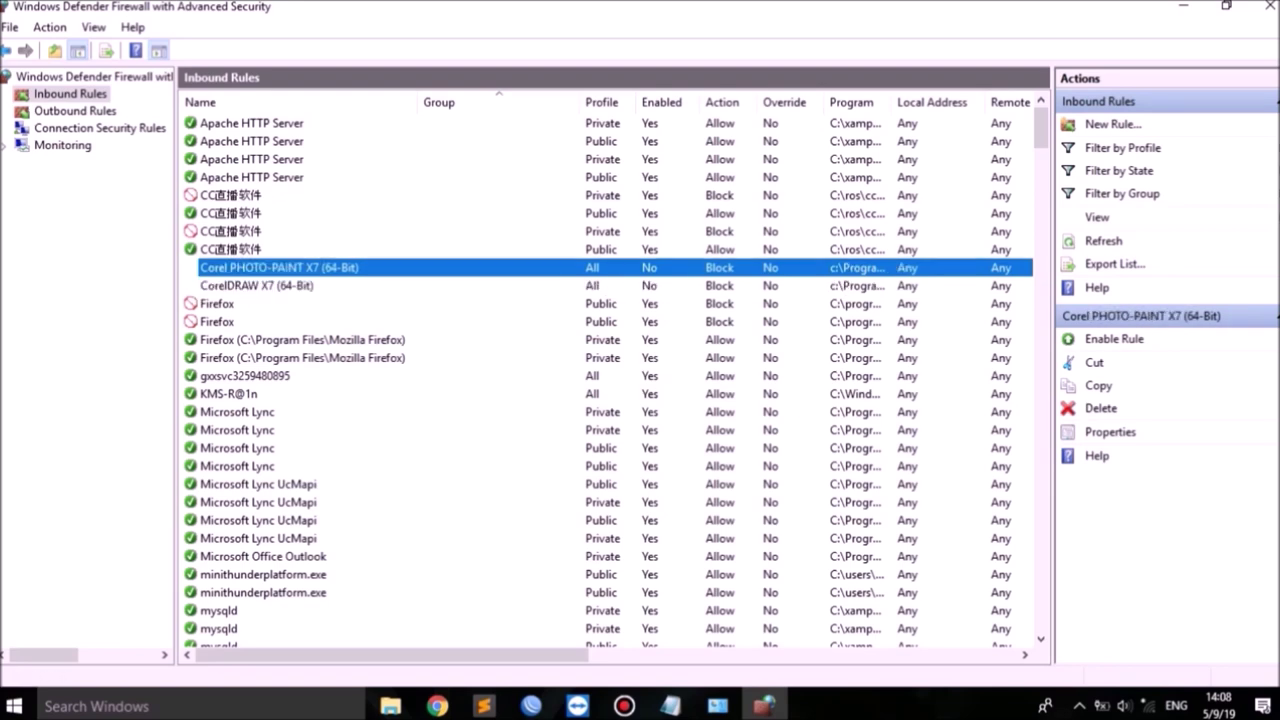
# Start a new inbound rule of the Program type that applies to a specific program path.
pyautogui.click(1113, 125)
pyautogui.click(1113, 124)
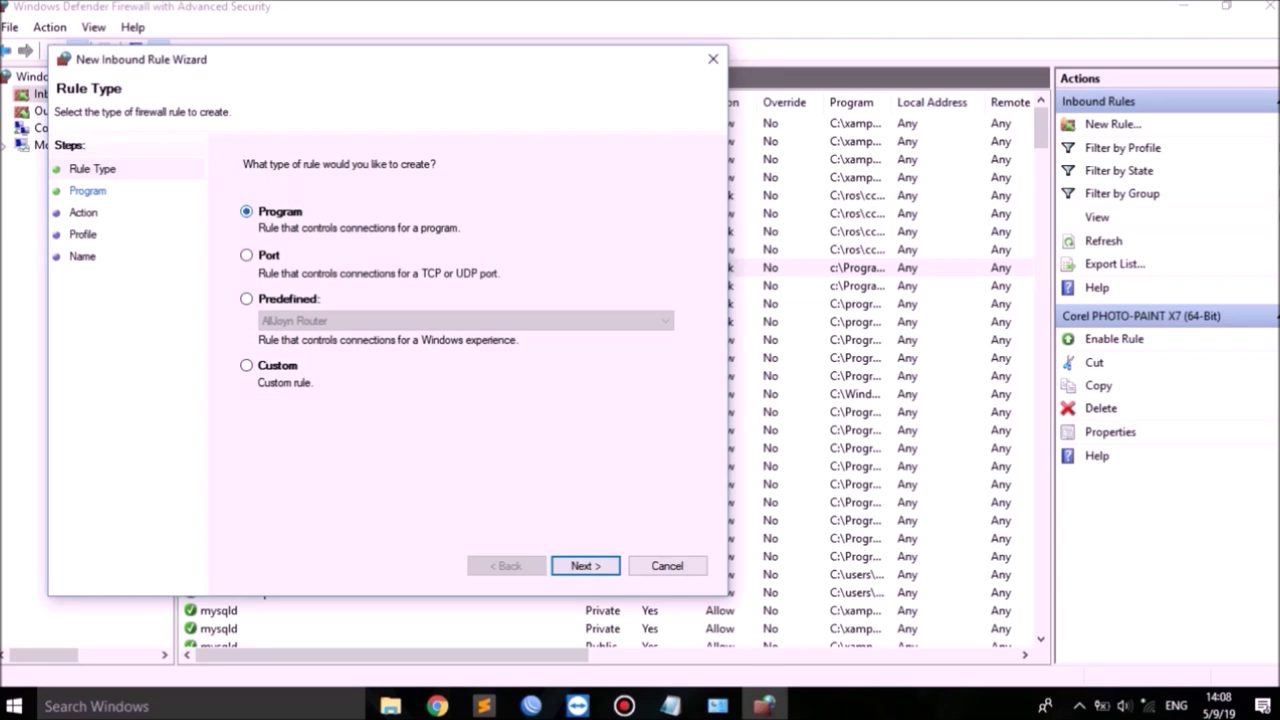
pyautogui.press('Return')
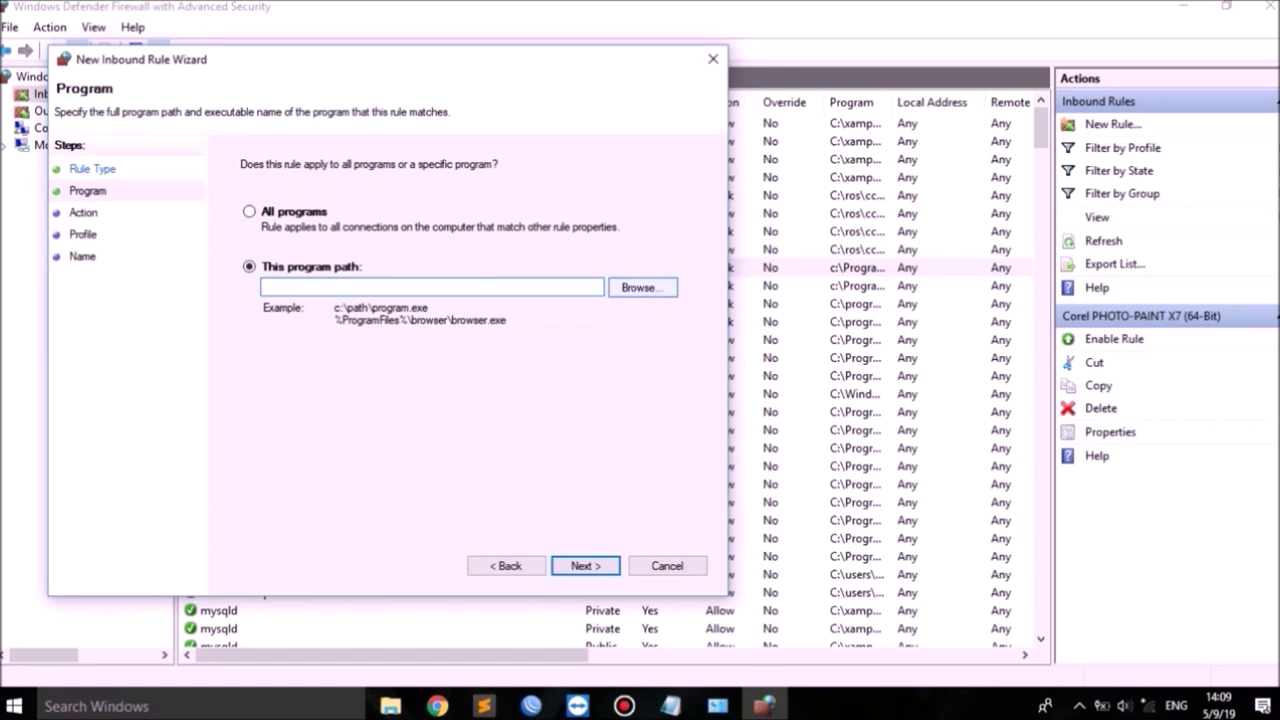
pyautogui.click(250, 212)
pyautogui.click(250, 267)
# Browse for the rule's program in the C:\Program Files\Corel folder.
pyautogui.click(642, 288)
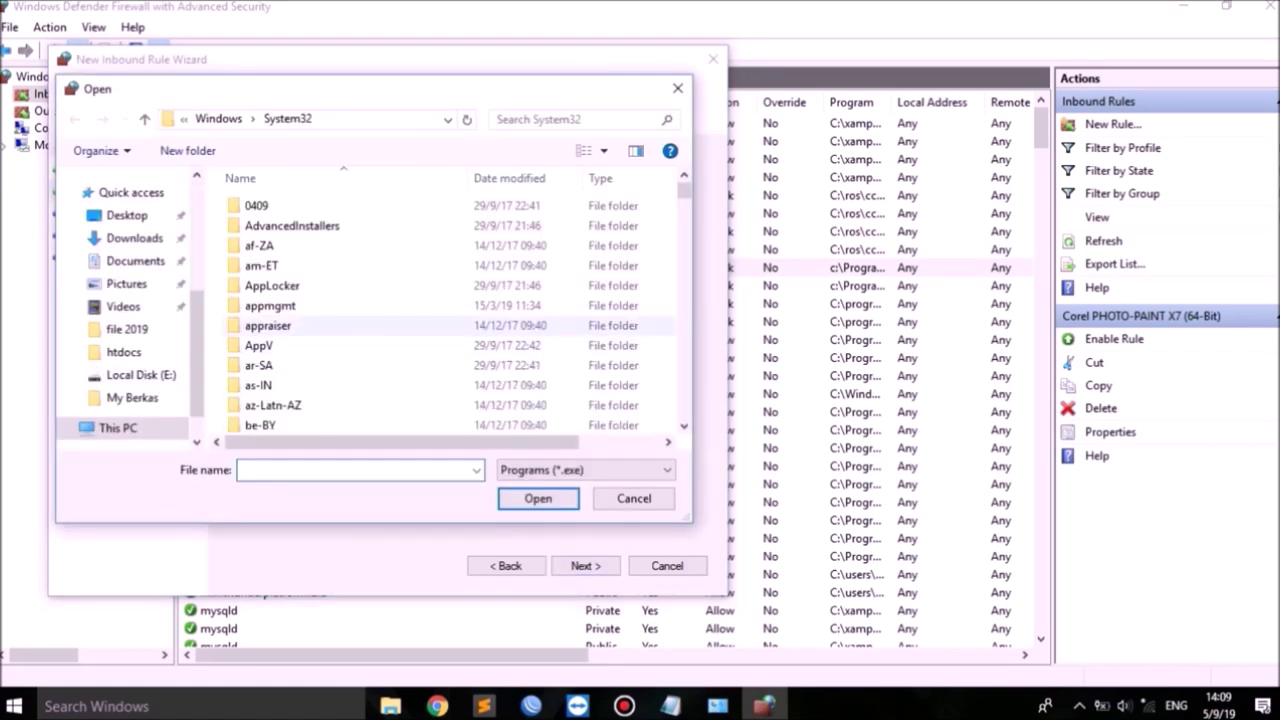
pyautogui.scroll(-1, 450, 306)
pyautogui.scroll(-6, 450, 310)
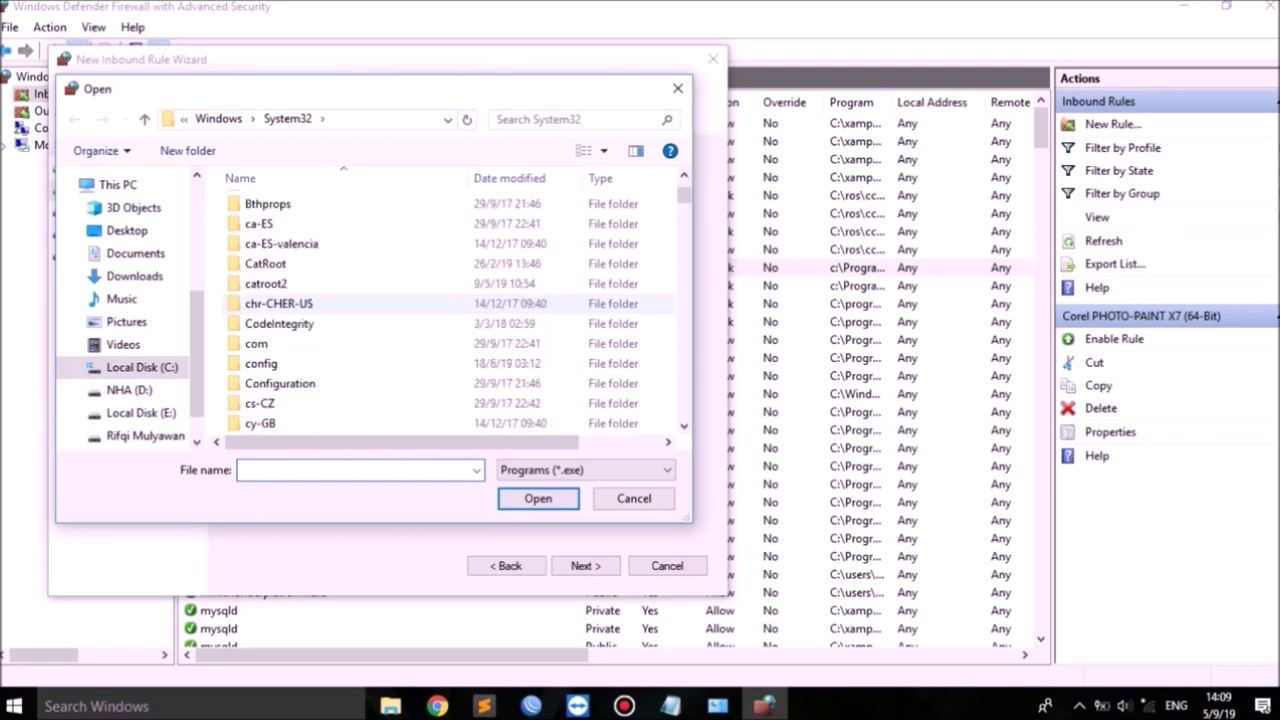
pyautogui.scroll(1, 450, 310)
pyautogui.scroll(-10, 450, 310)
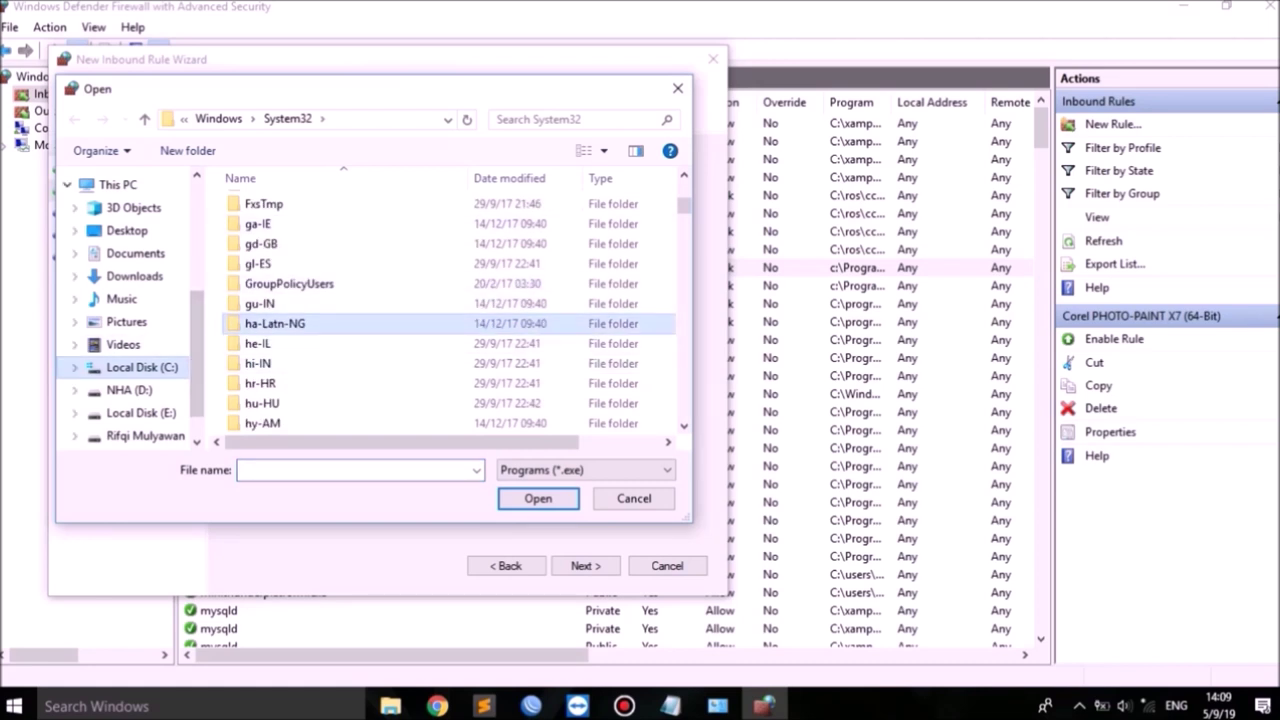
pyautogui.click(142, 367)
pyautogui.scroll(-7, 450, 310)
pyautogui.scroll(4, 450, 310)
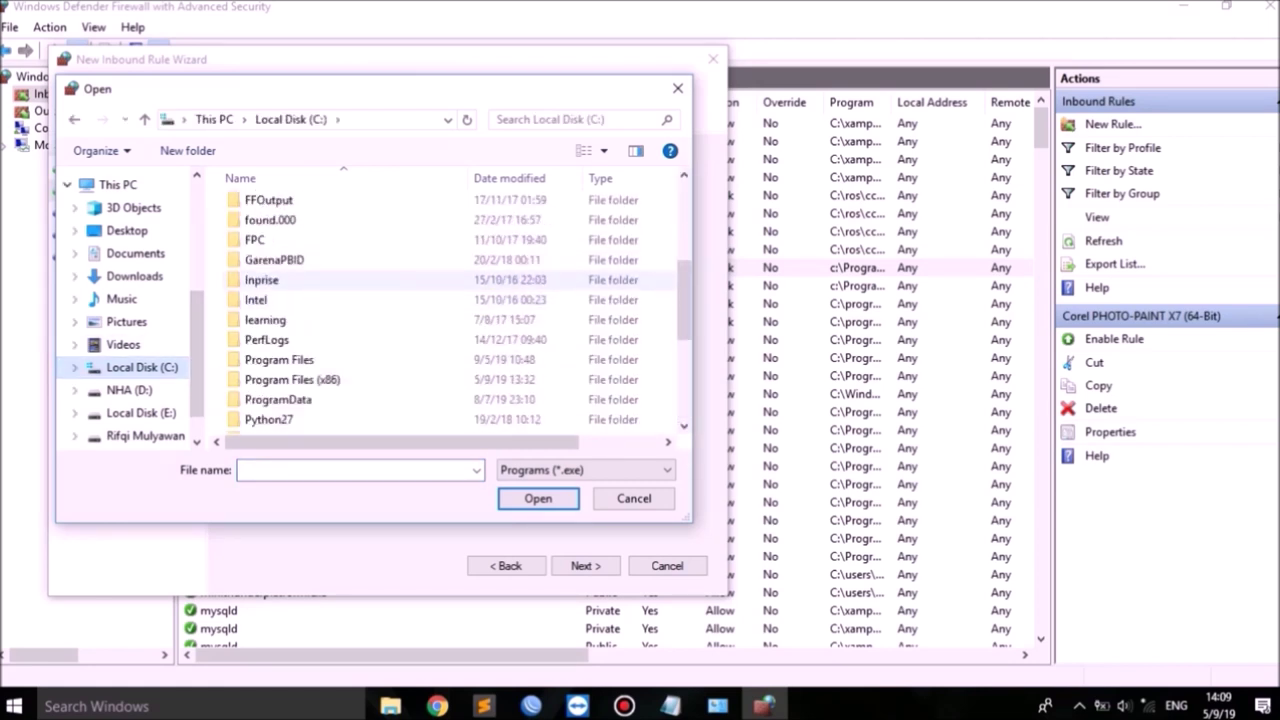
pyautogui.scroll(-3, 450, 310)
pyautogui.scroll(2, 300, 285)
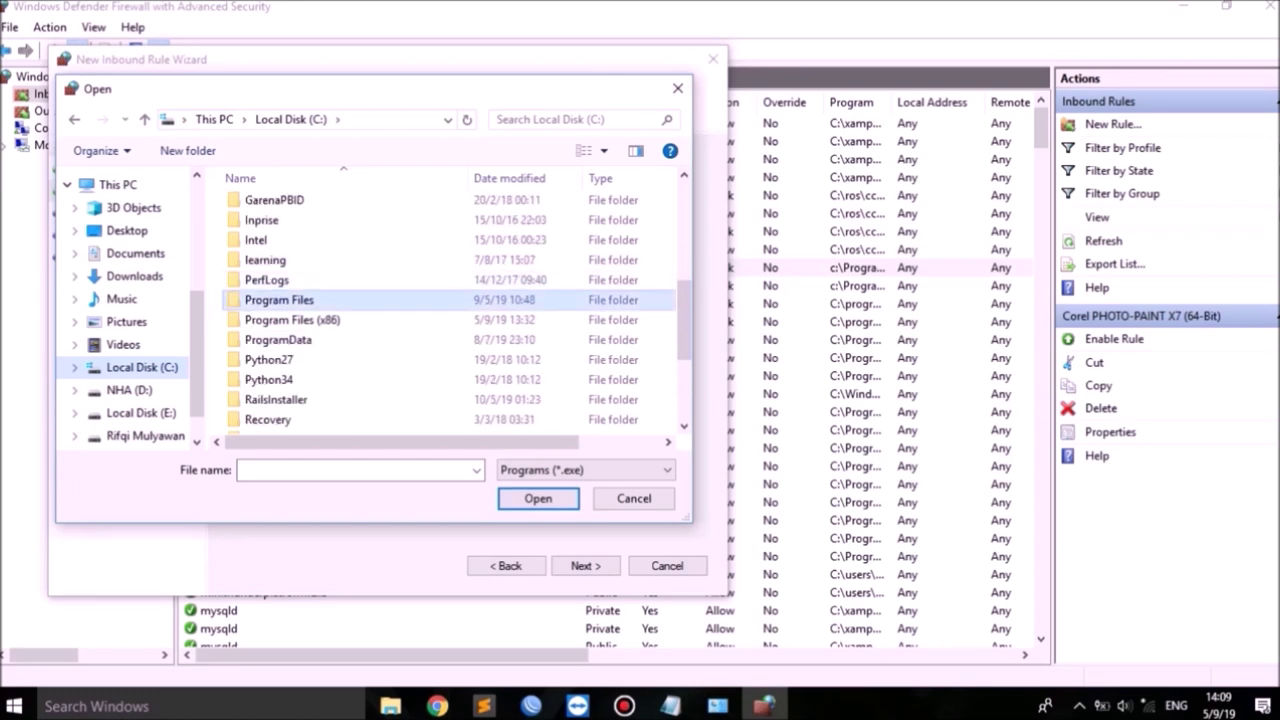
pyautogui.doubleClick(280, 297)
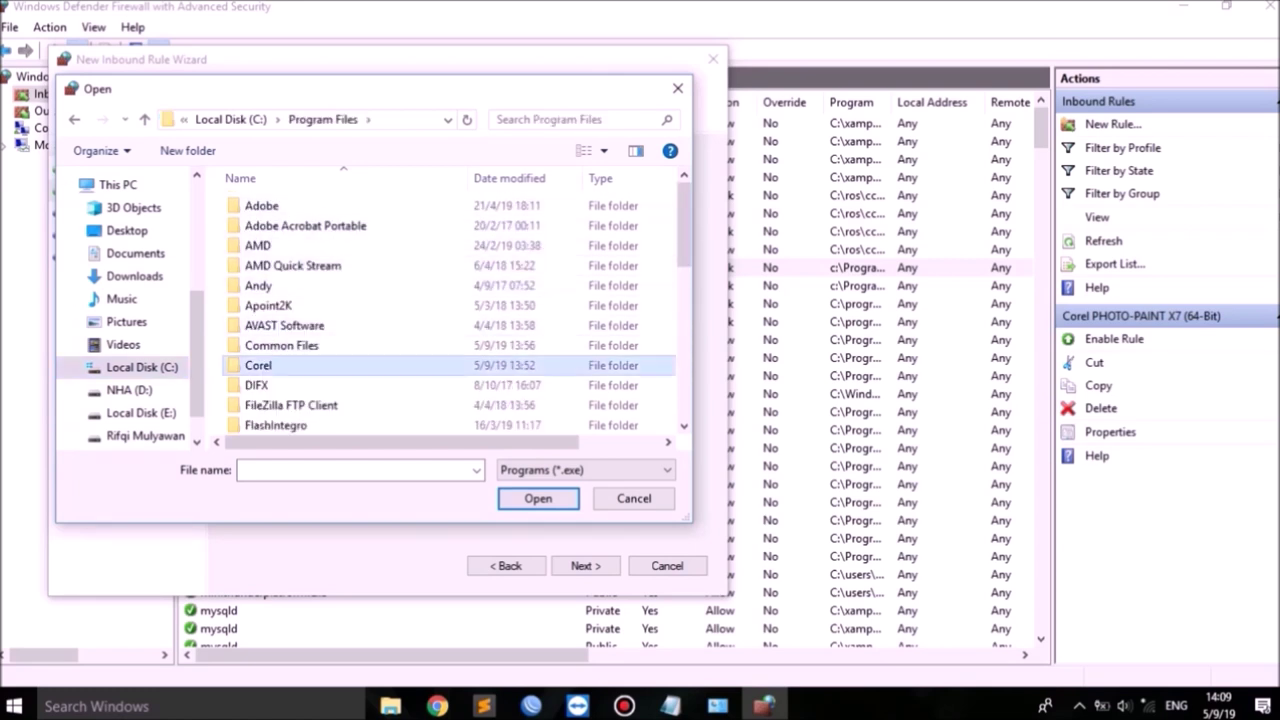
pyautogui.doubleClick(258, 365)
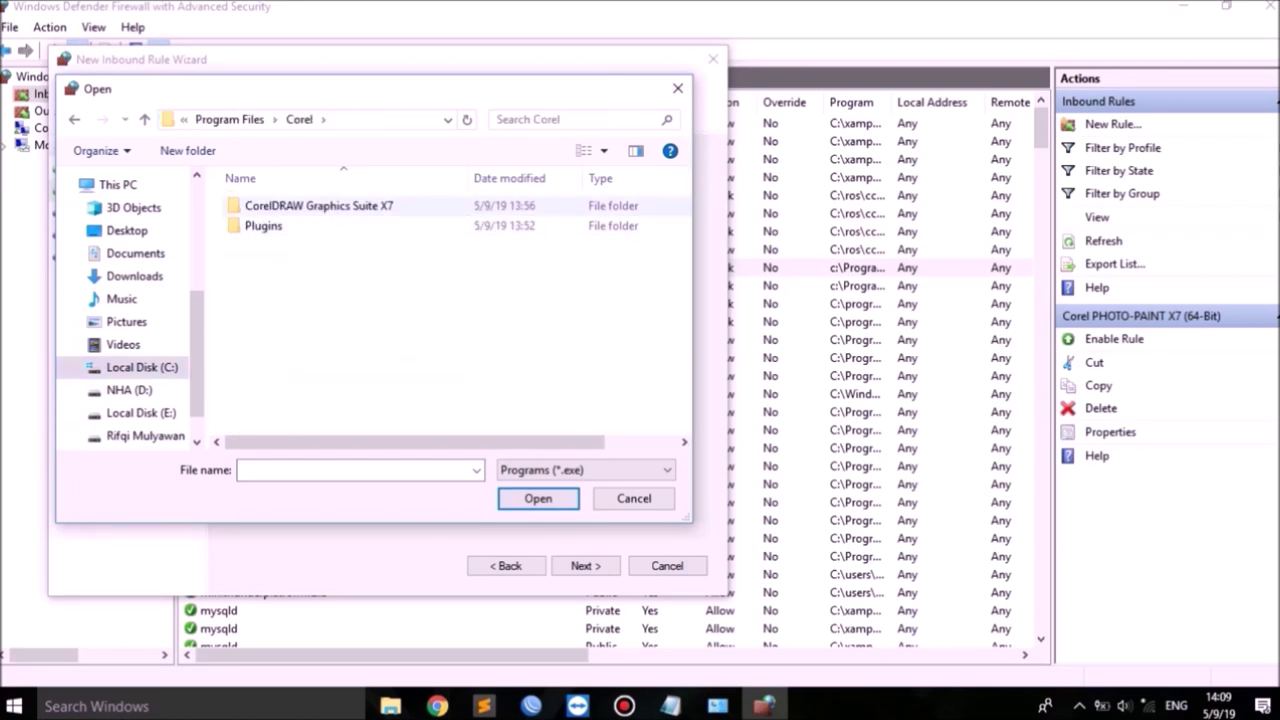
# Choose CorelDRW from CorelDRAW Graphics Suite X7\Programs64 as the rule's program and continue to the rule's action.
pyautogui.click(318, 206)
pyautogui.click(290, 226)
pyautogui.click(318, 206)
pyautogui.doubleClick(318, 205)
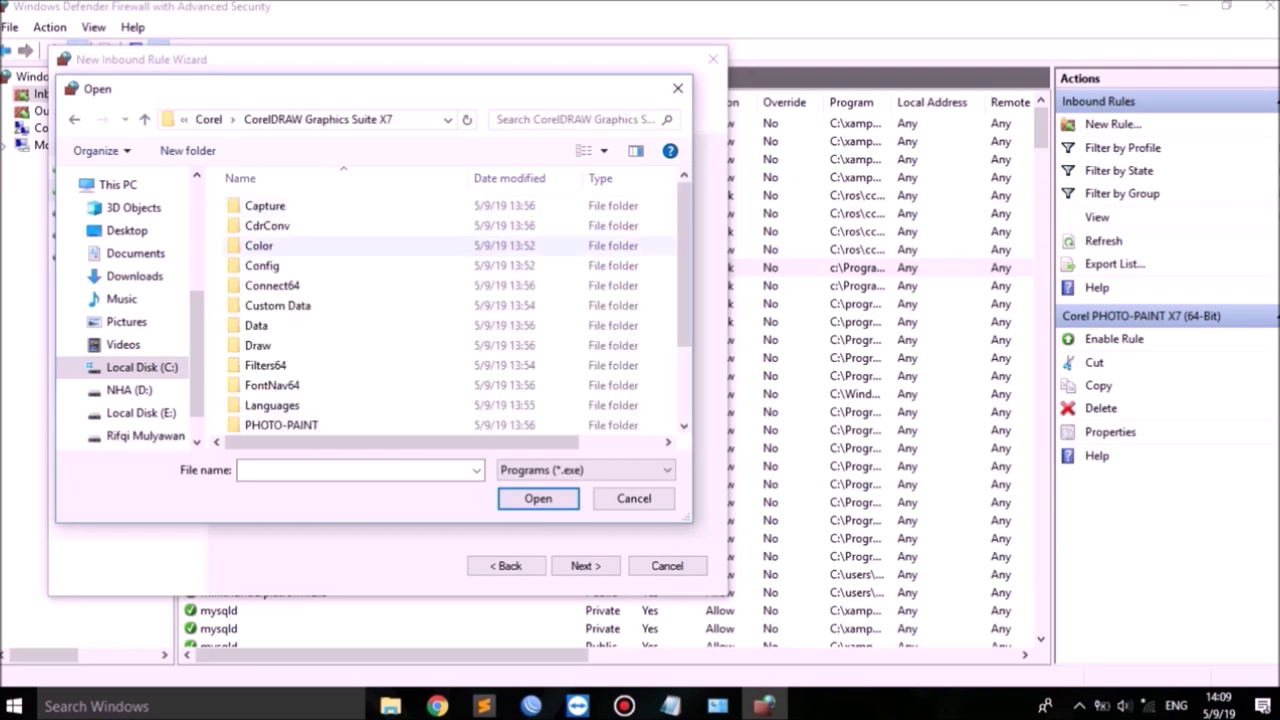
pyautogui.scroll(-1, 300, 265)
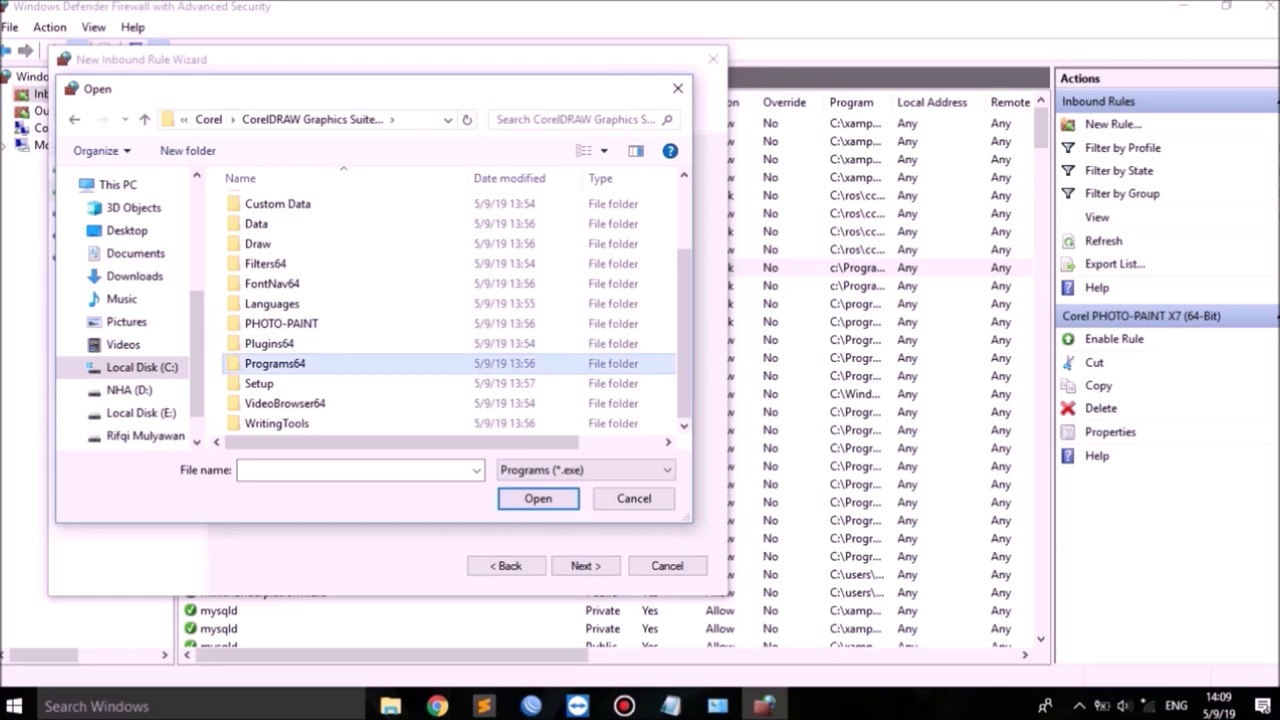
pyautogui.doubleClick(275, 363)
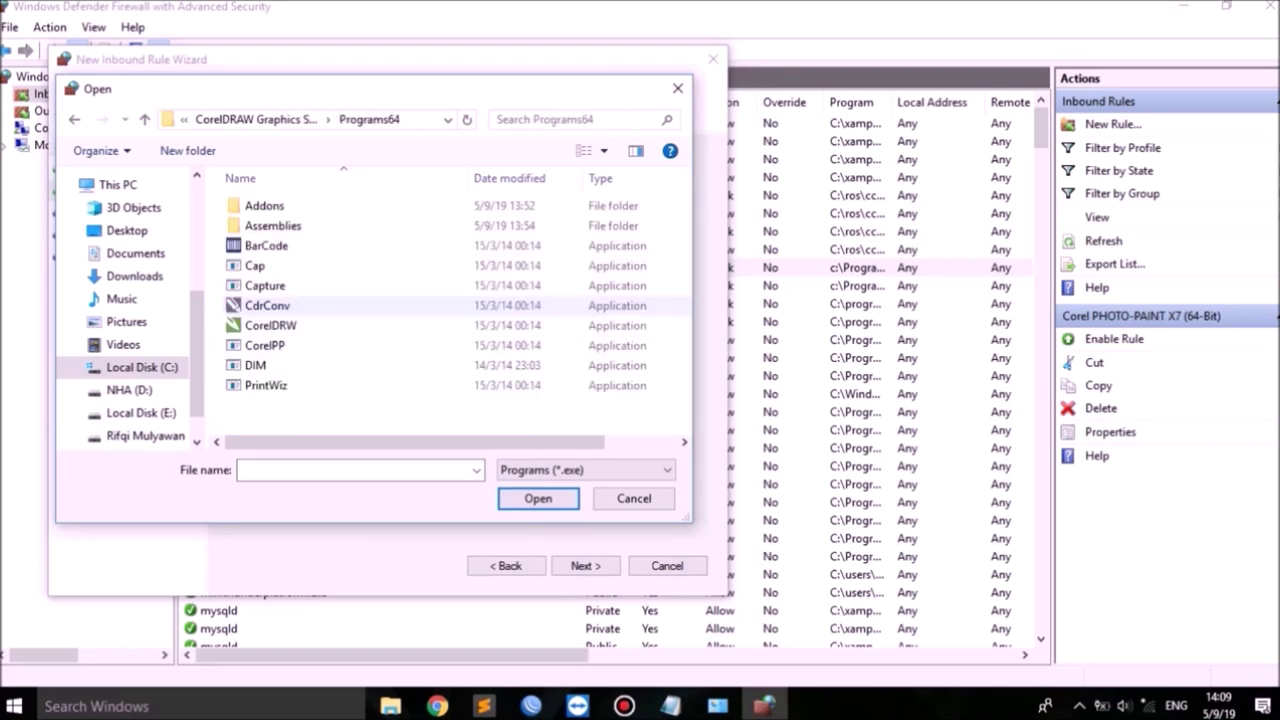
pyautogui.click(271, 326)
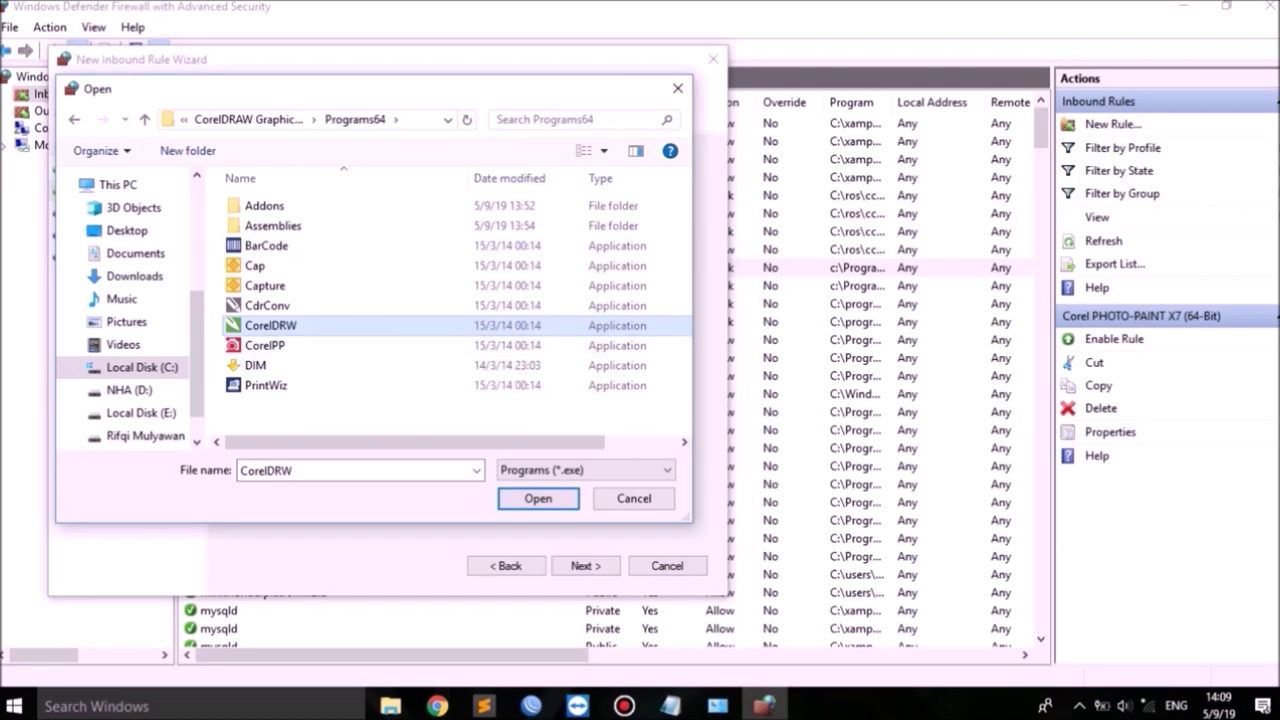
pyautogui.click(538, 499)
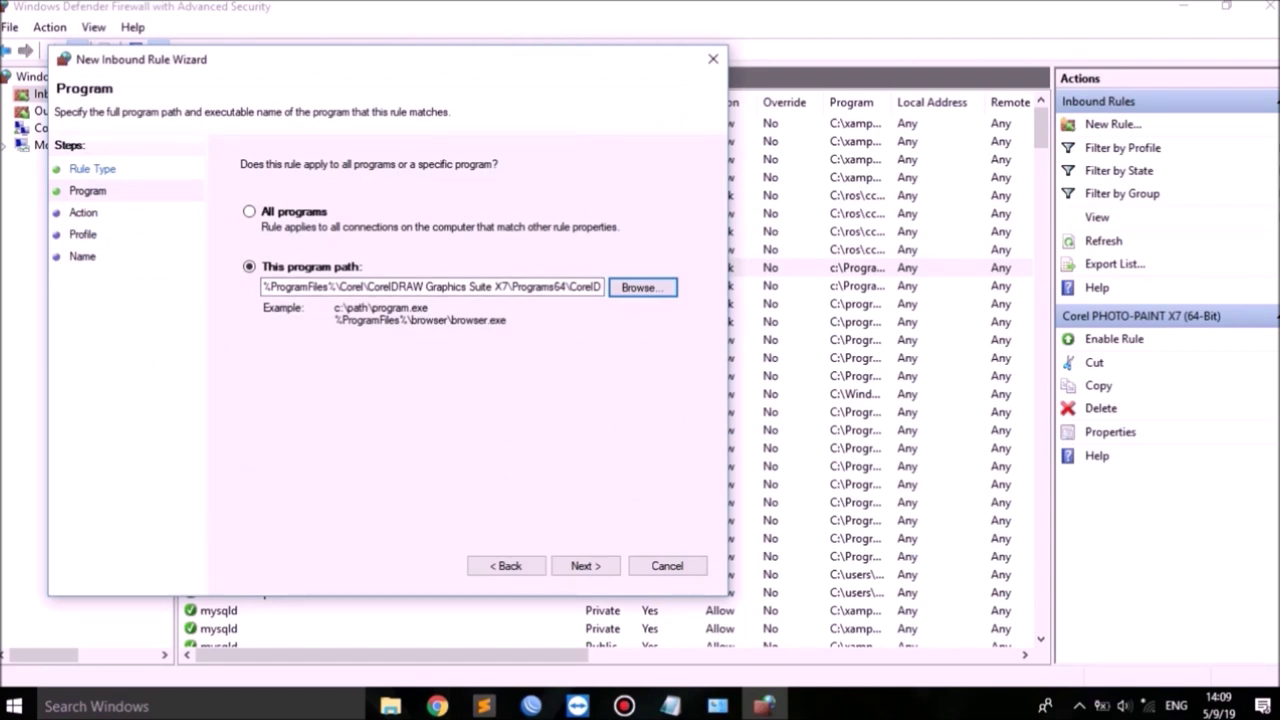
pyautogui.click(586, 566)
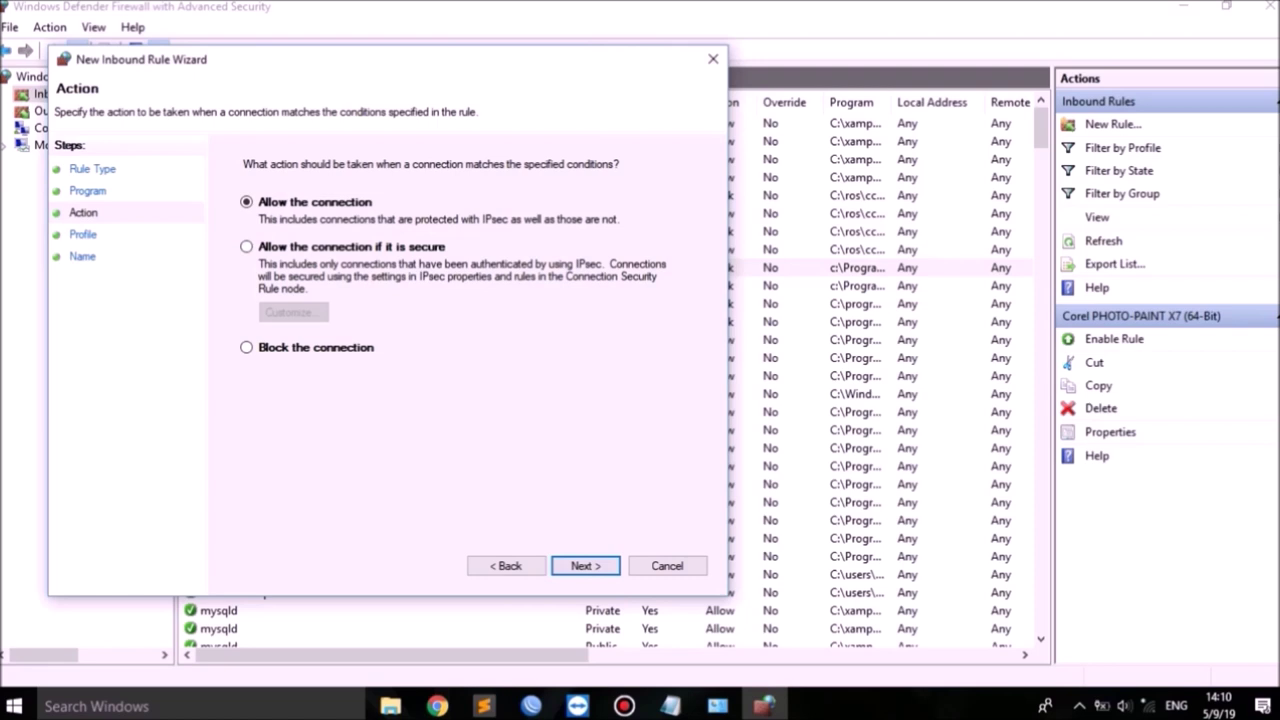
# Set the rule to block the connection and apply it to the Domain, Private and Public profiles.
pyautogui.click(247, 348)
pyautogui.click(586, 566)
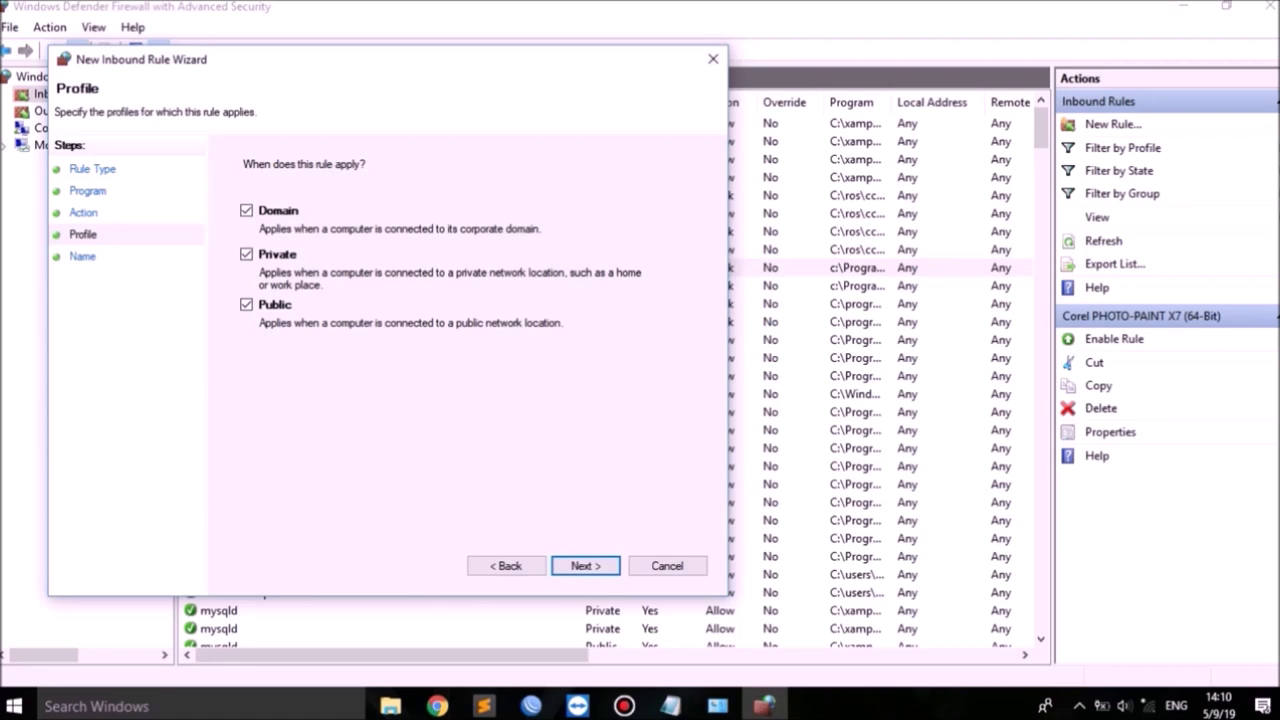
pyautogui.press('Return')
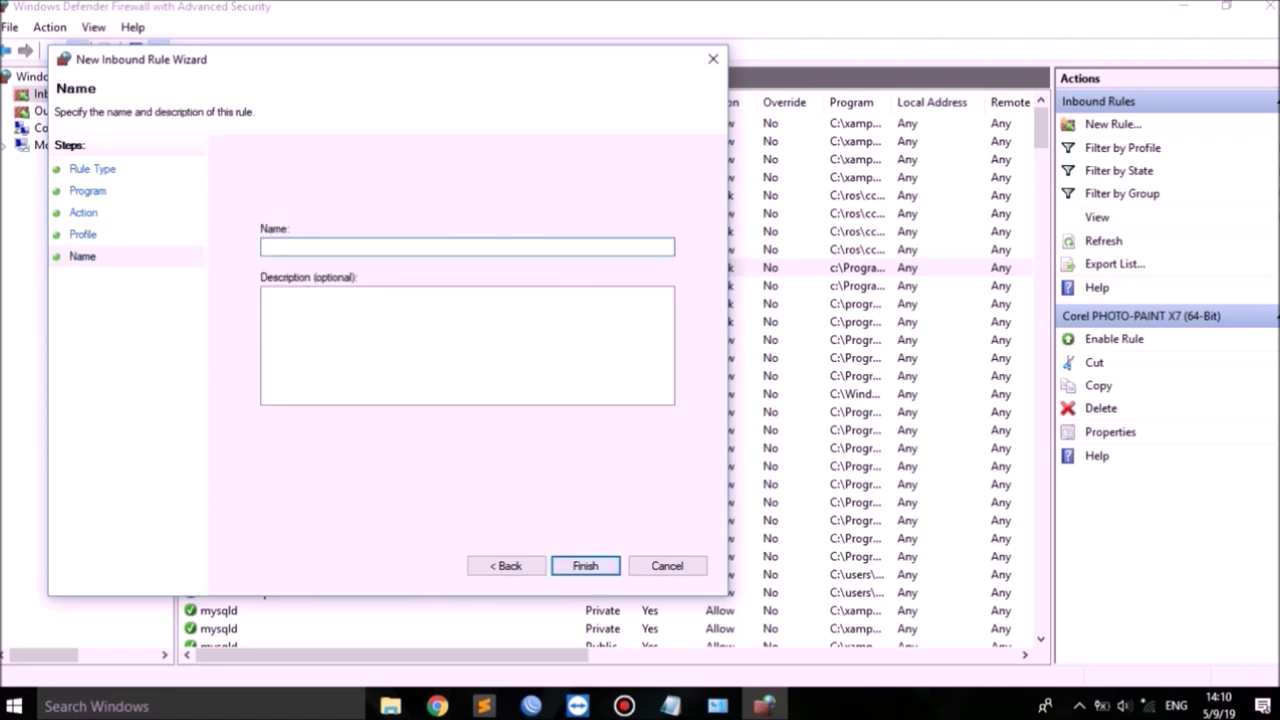
# Name the rule "Block Corel Draw Connection" and finish creating it.
pyautogui.write('Block Corel Draw Connection')
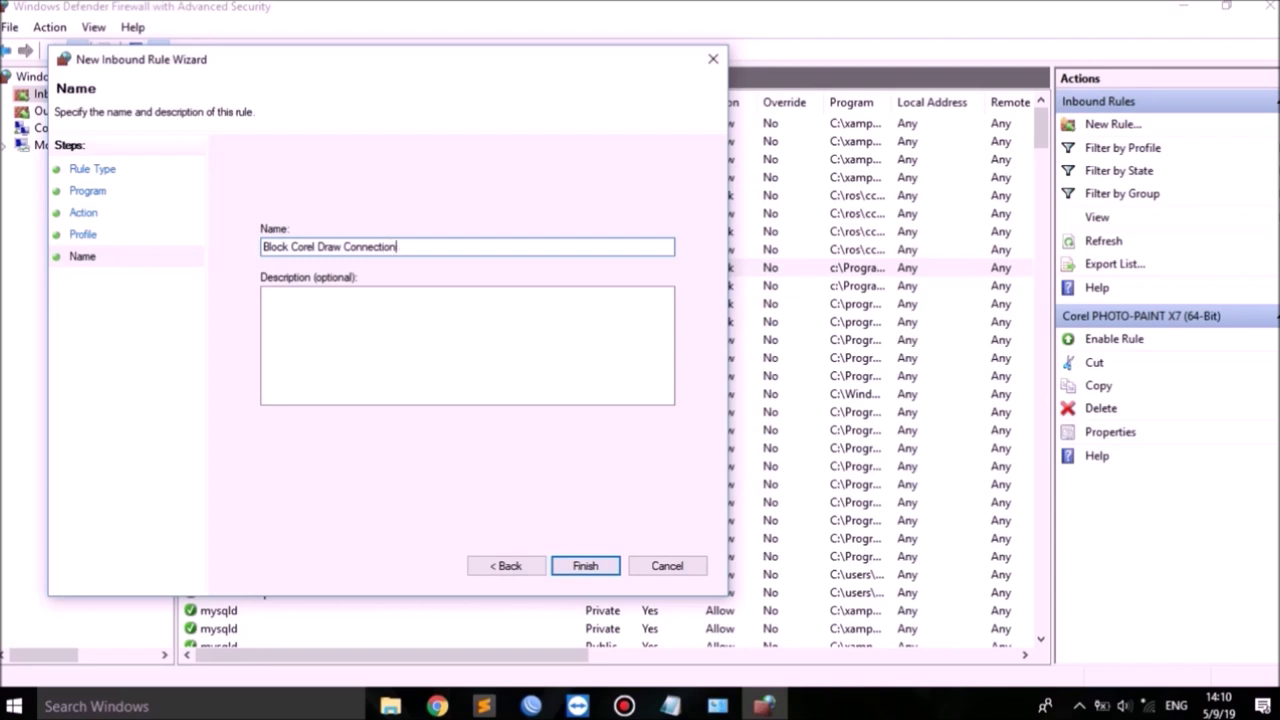
pyautogui.moveTo(398, 247); pyautogui.dragTo(262, 247)
pyautogui.click(398, 247)
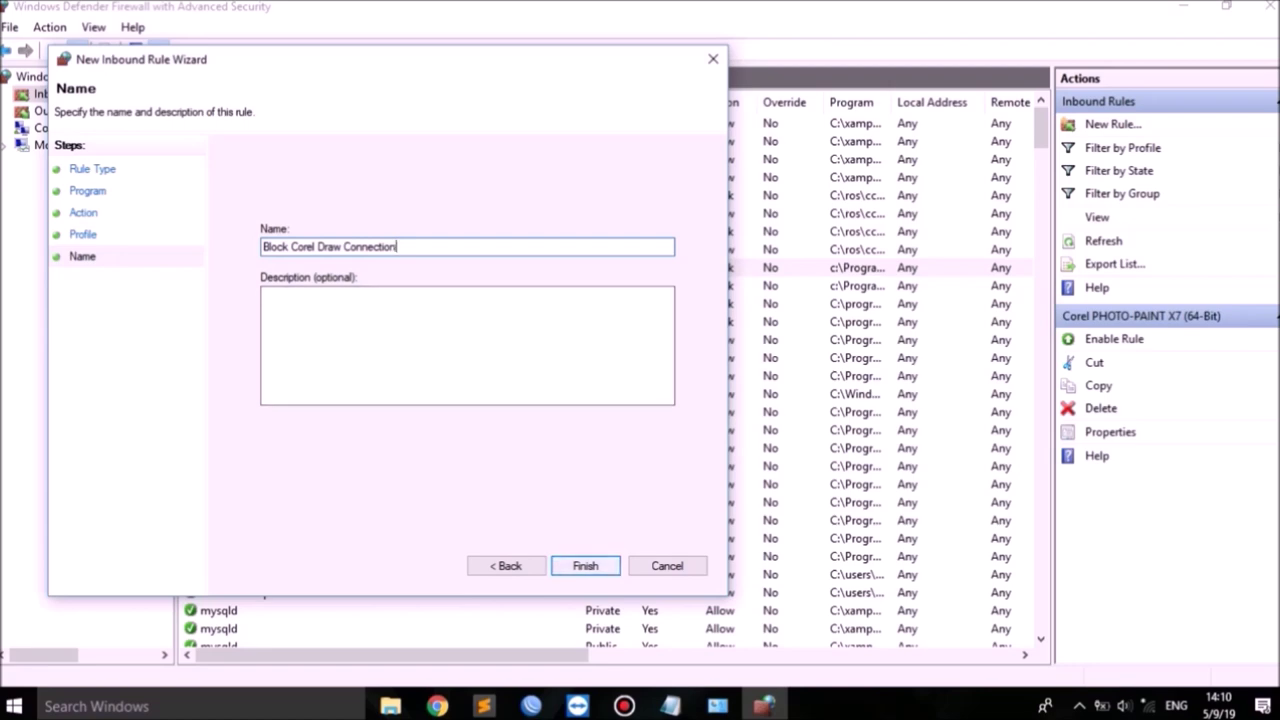
pyautogui.press('Return')
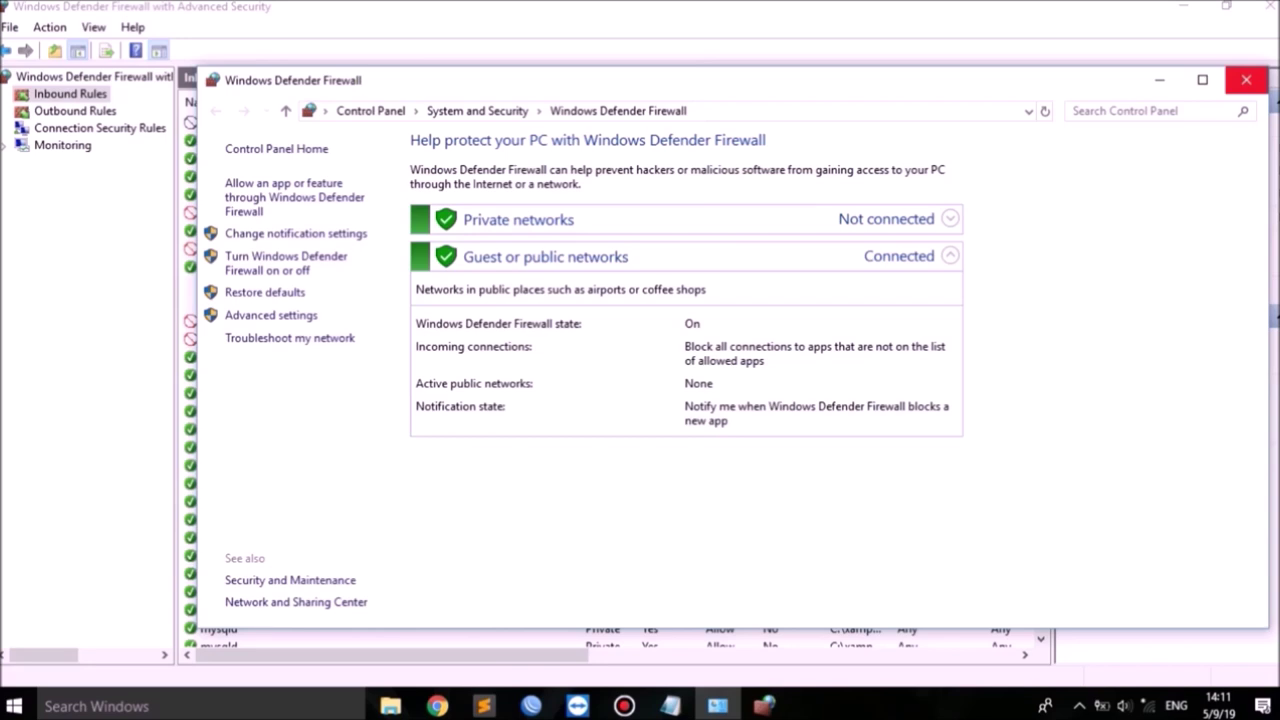
# Open the advanced settings again from the Windows Defender Firewall page and list the inbound rules.
pyautogui.click(950, 218)
pyautogui.click(950, 218)
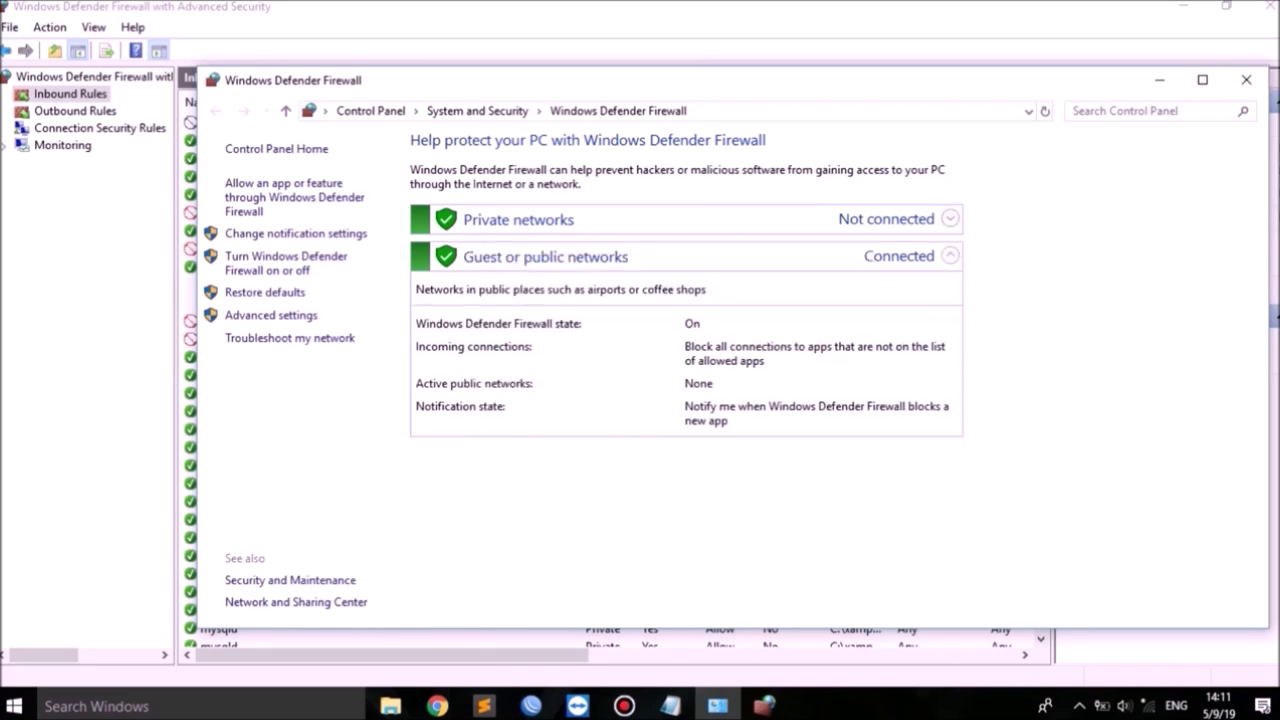
pyautogui.click(950, 256)
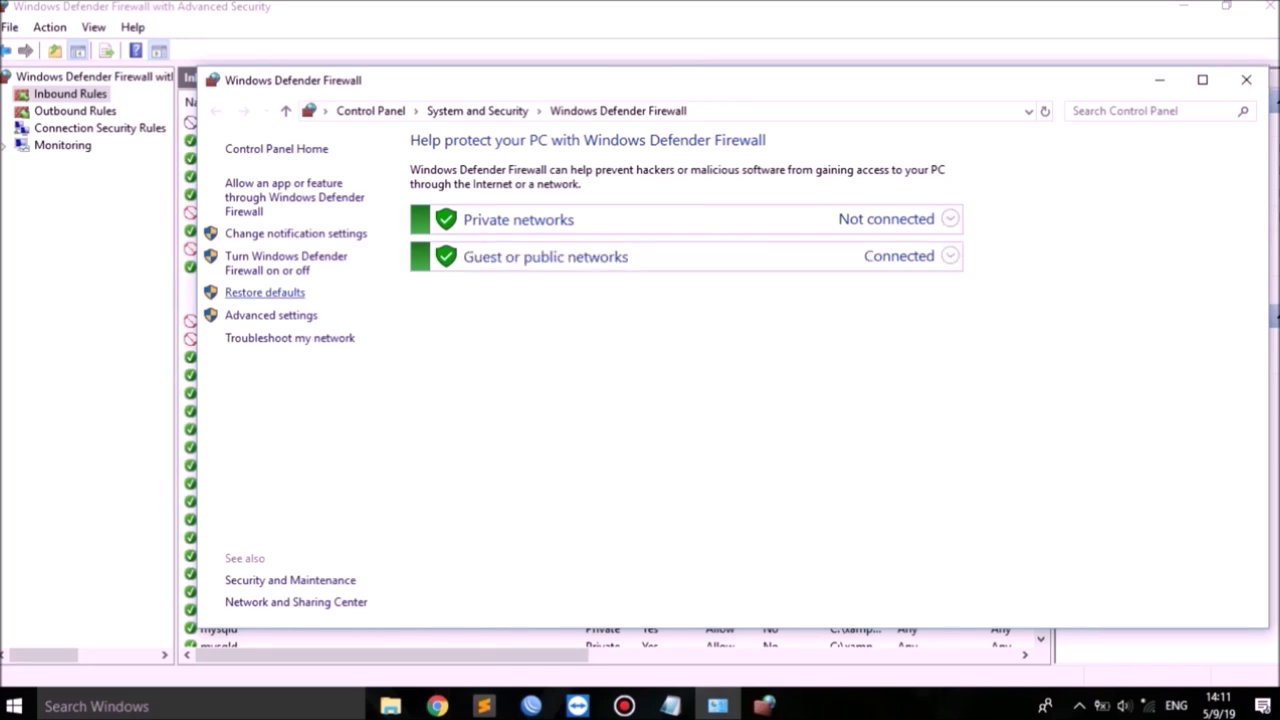
pyautogui.click(270, 315)
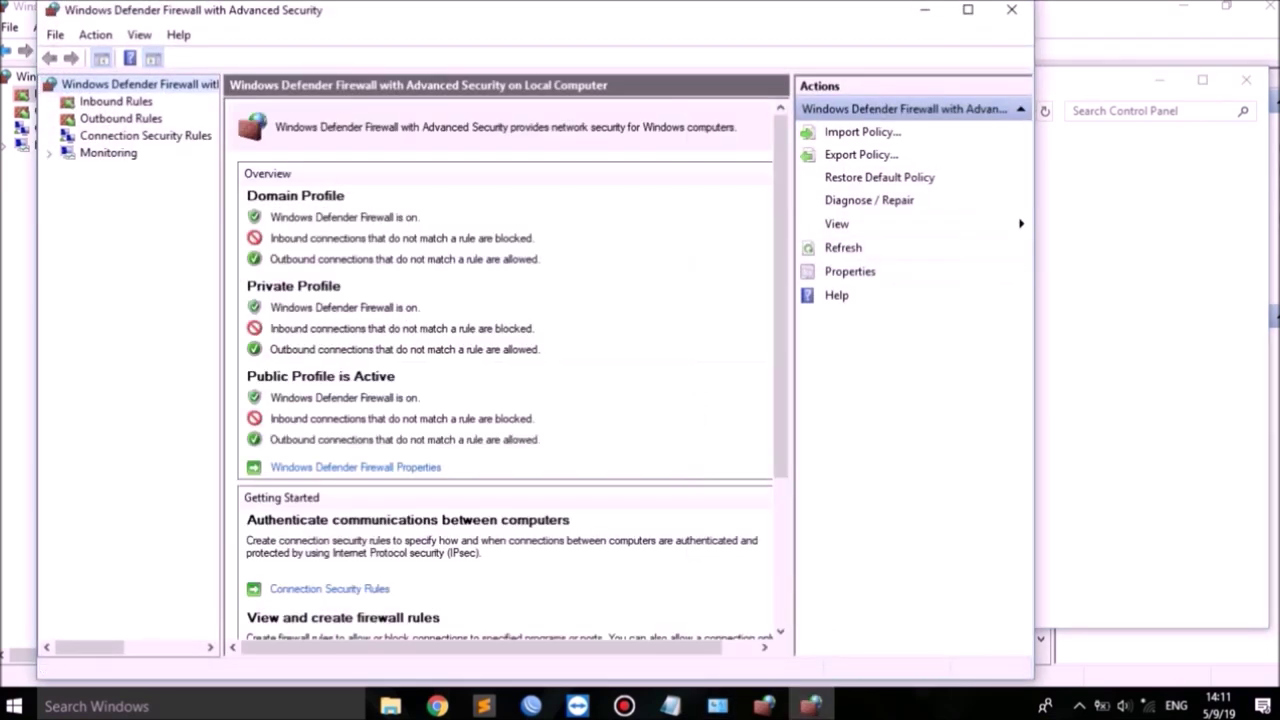
pyautogui.click(116, 102)
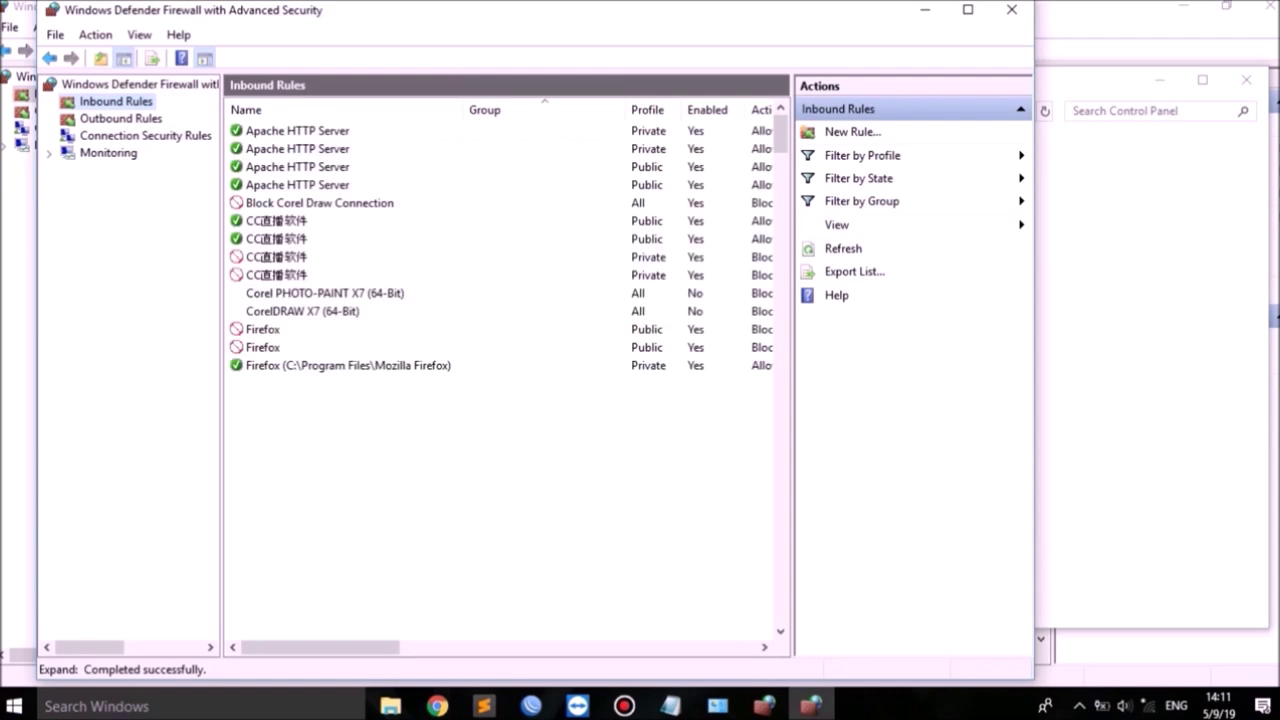
# Examine the properties of the CorelDRAW X7 (64-Bit) and Corel PHOTO-PAINT X7 (64-Bit) inbound rules, including their connection action.
pyautogui.click(325, 293)
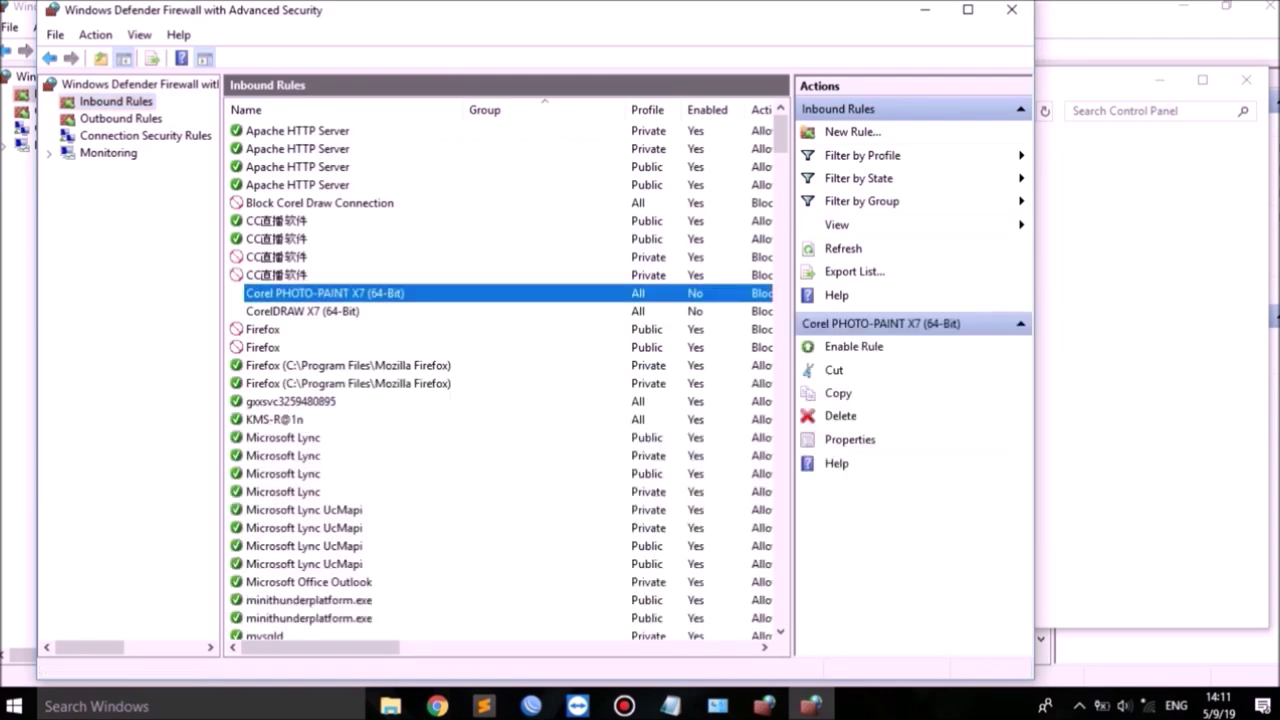
pyautogui.click(303, 311)
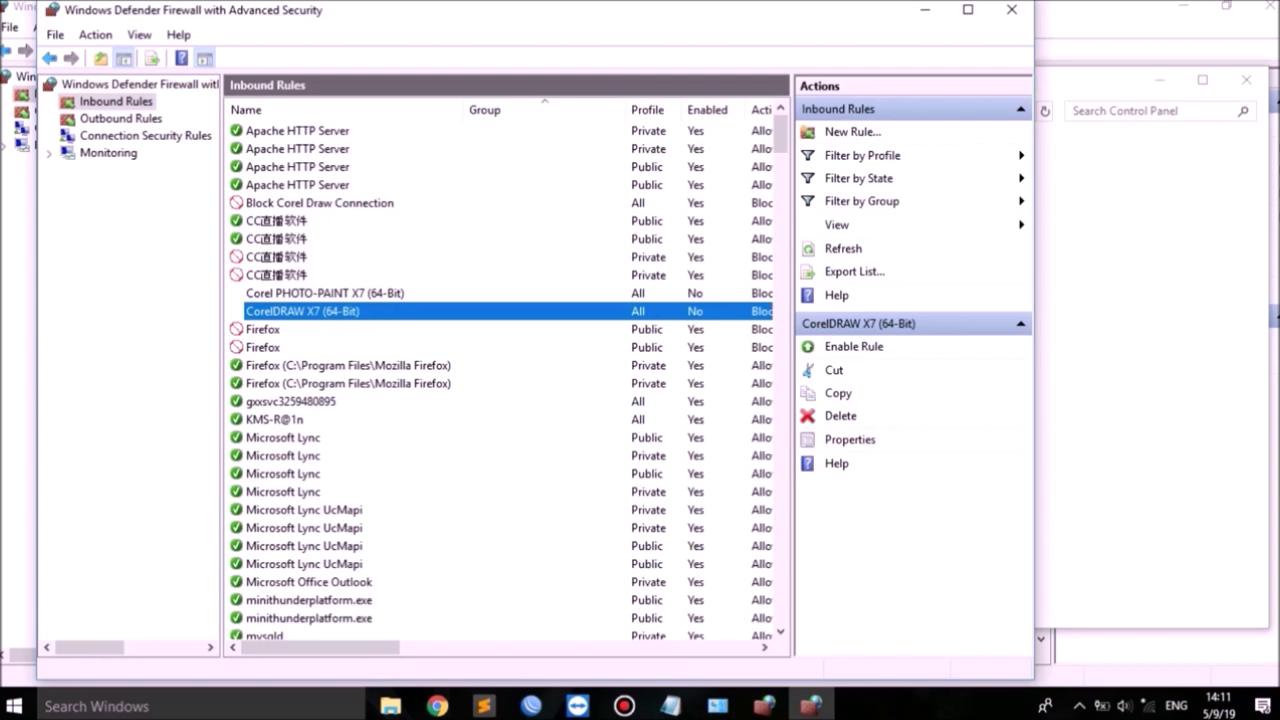
pyautogui.click(325, 293)
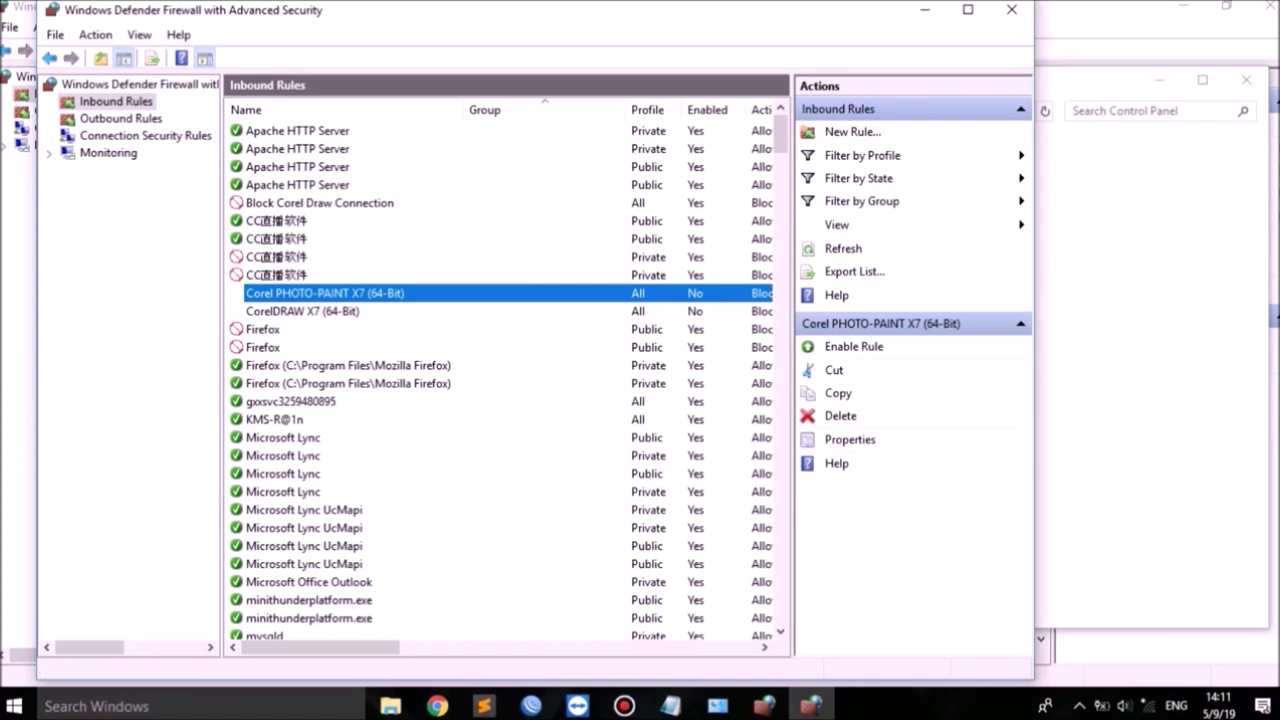
pyautogui.doubleClick(302, 311)
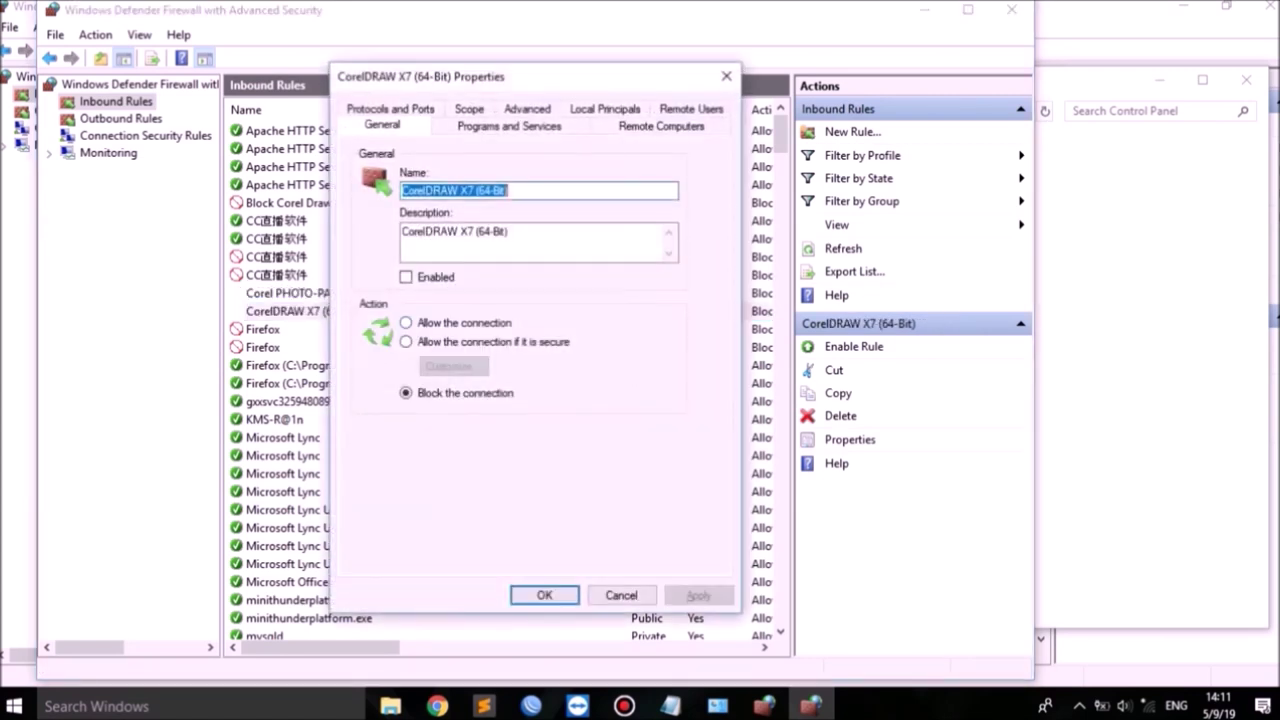
pyautogui.click(545, 595)
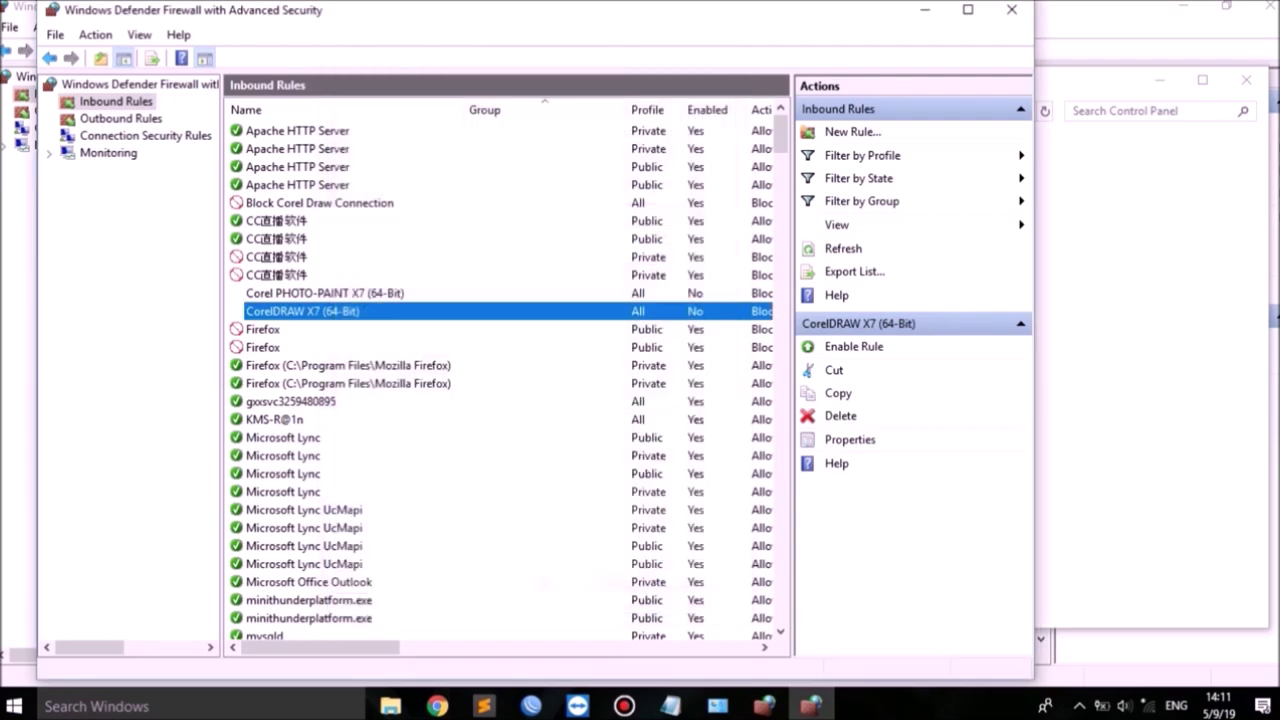
pyautogui.press('Up')
pyautogui.press('Return')
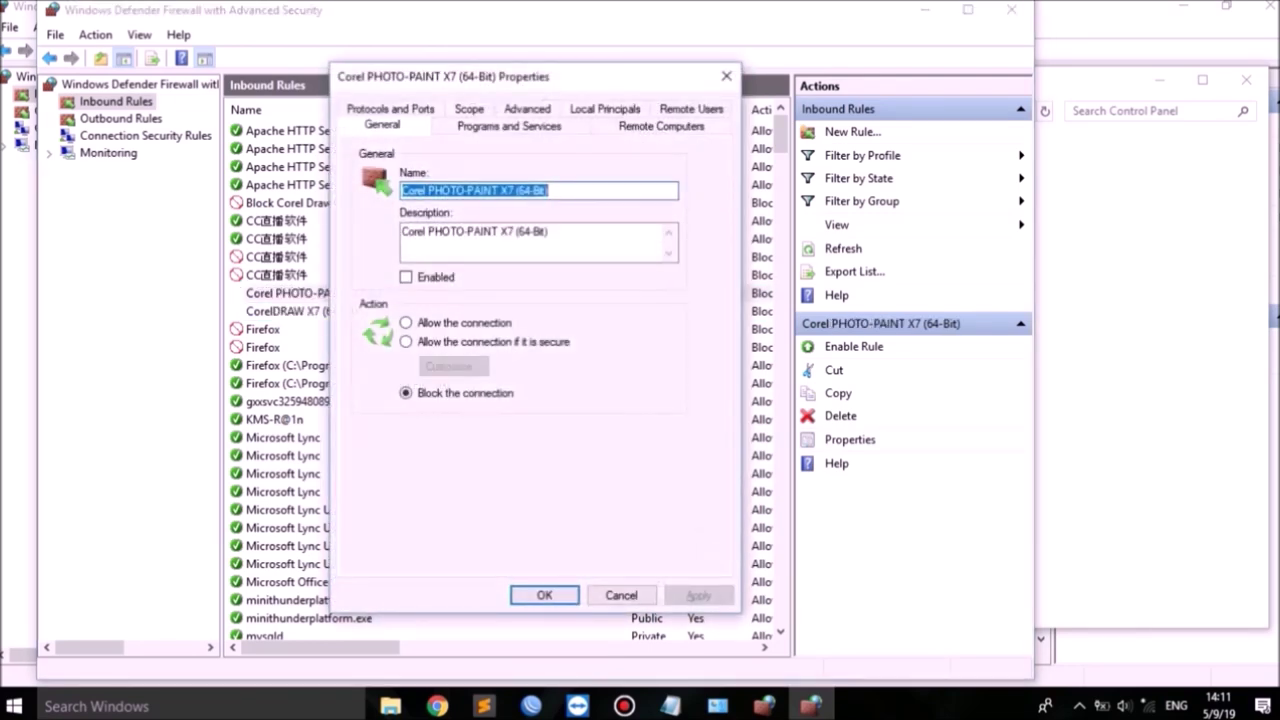
pyautogui.click(407, 393)
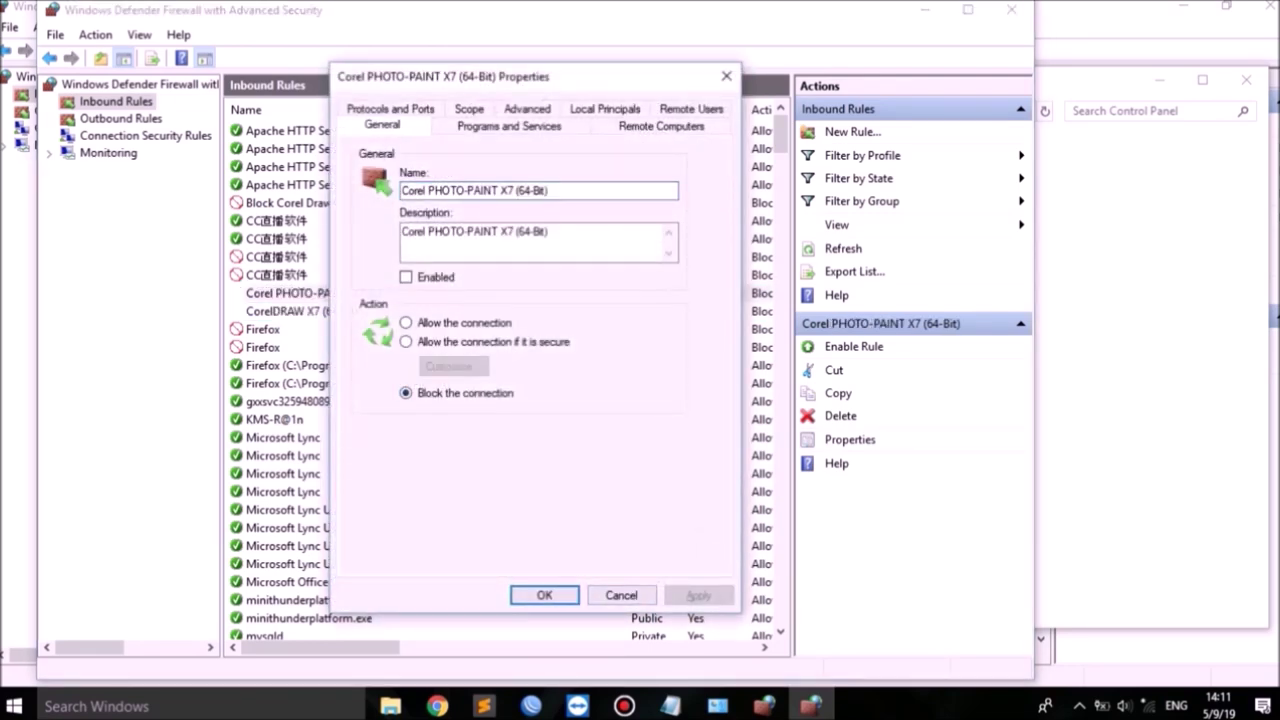
pyautogui.click(621, 595)
pyautogui.press('Down')
pyautogui.press('Return')
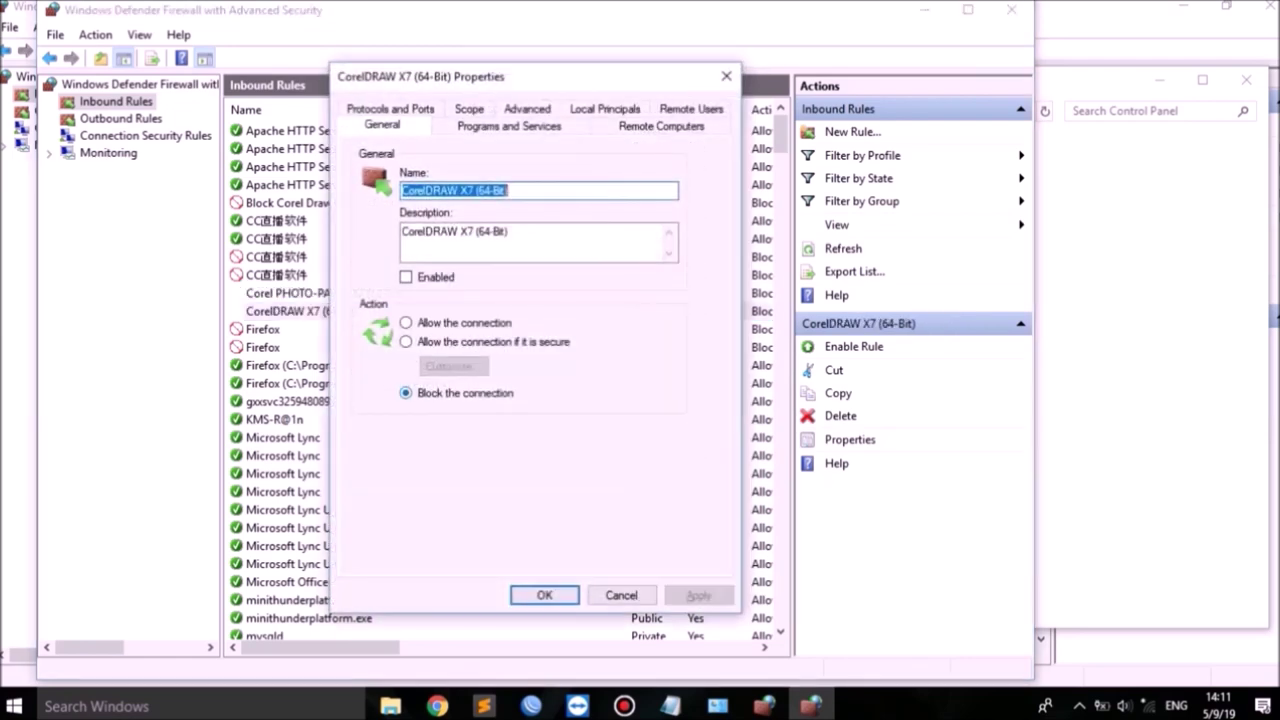
pyautogui.press('Escape')
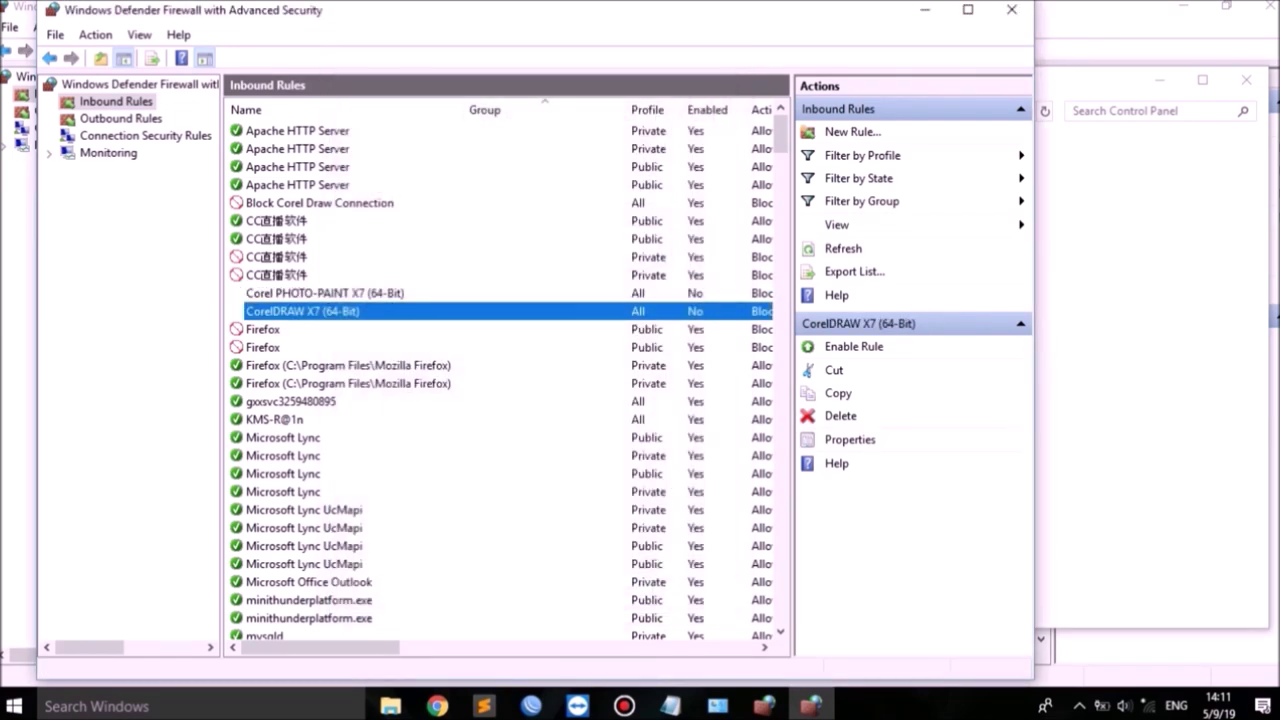
# Close the second advanced security window and the Windows Defender Firewall page.
pyautogui.hotkey('alt', 'F4')
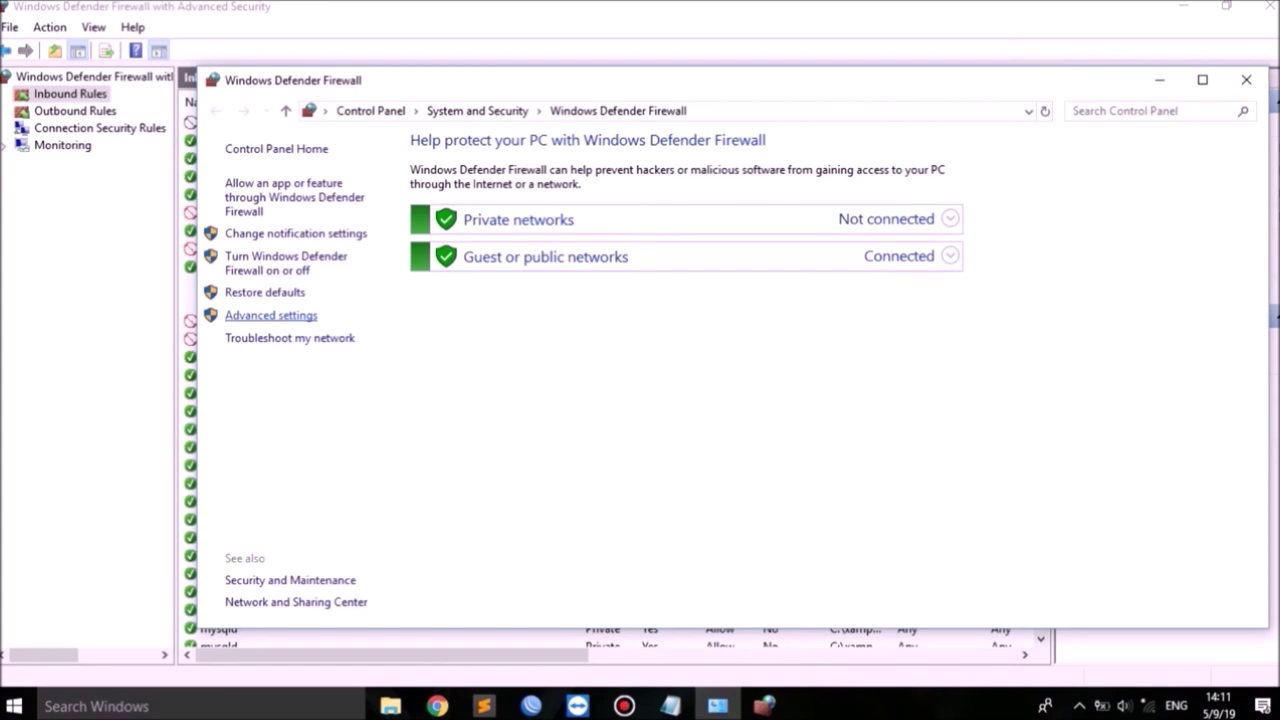
pyautogui.click(1246, 80)
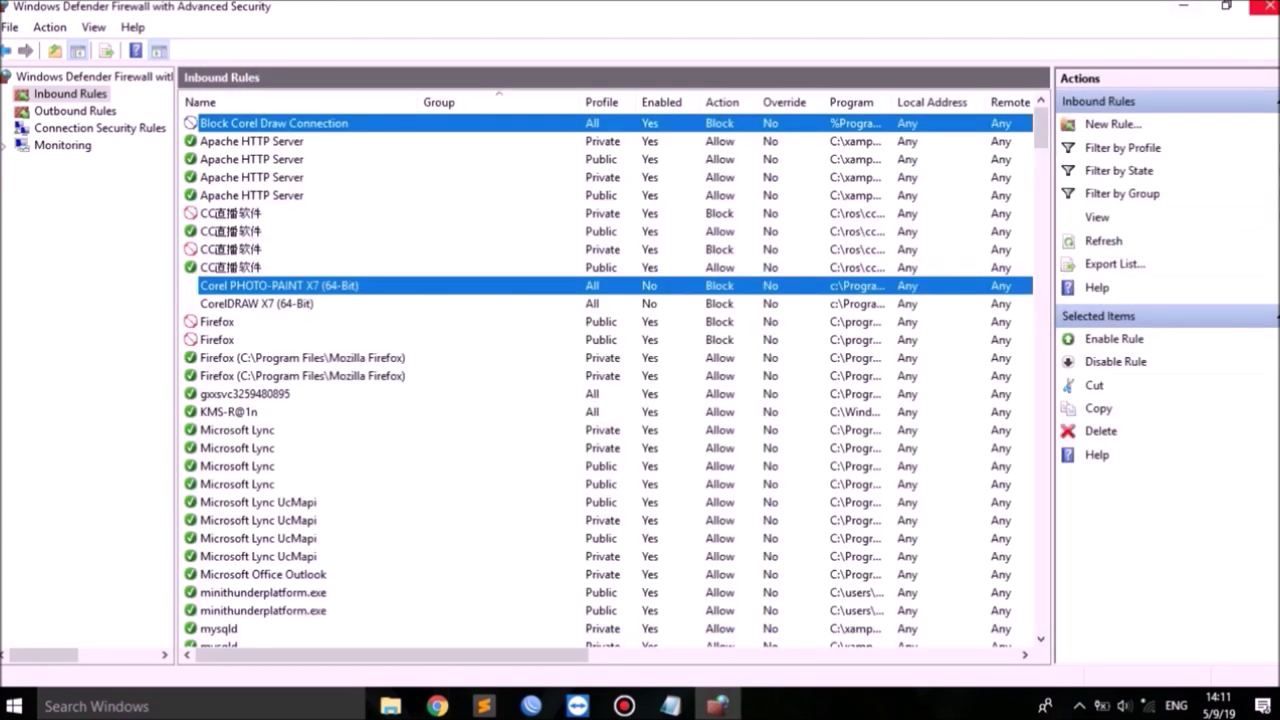
# Close the firewall's advanced security window and open the Windows folder on Local Disk (C:) in File Explorer.
pyautogui.click(1264, 5)
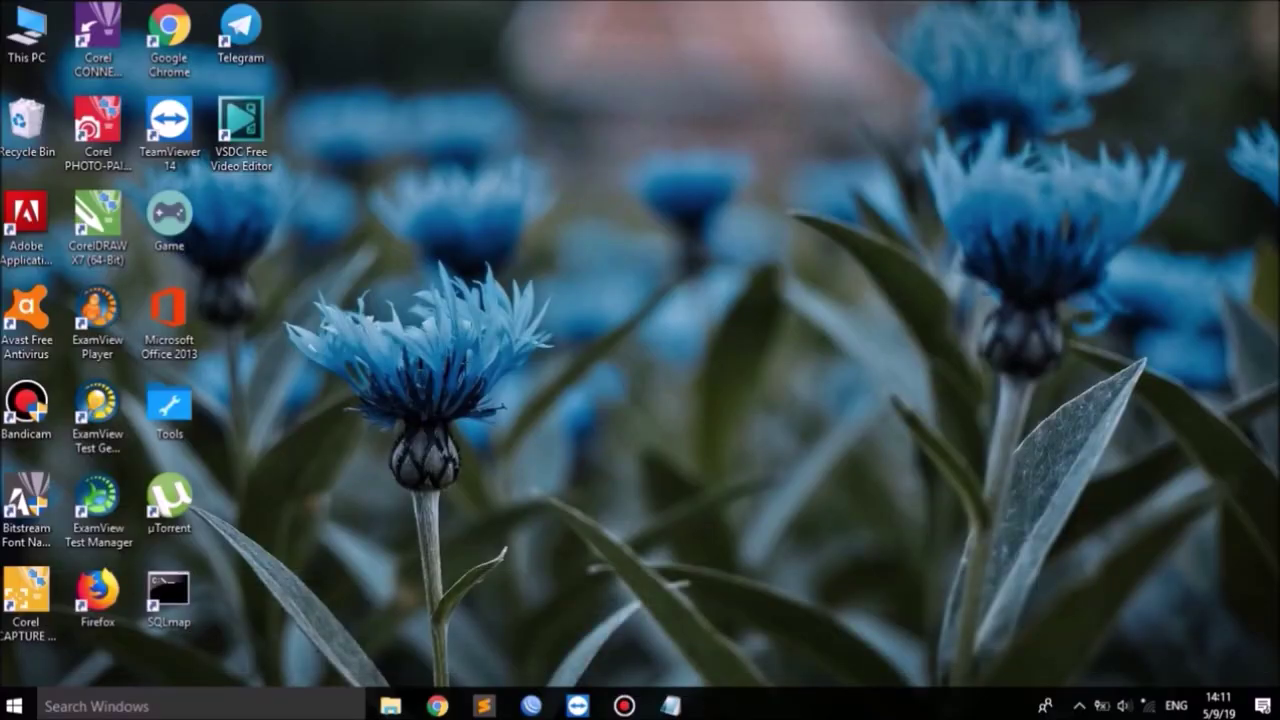
pyautogui.press('super+e')
pyautogui.scroll(-1, 90, 428)
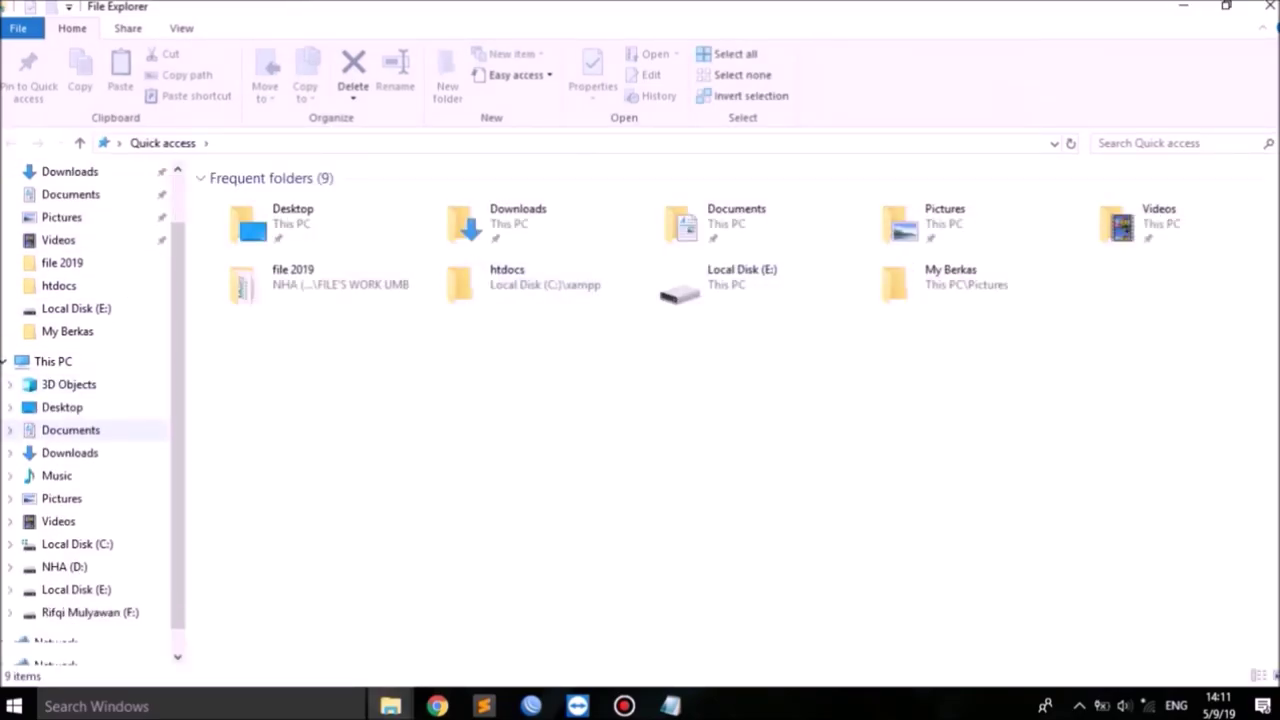
pyautogui.click(53, 361)
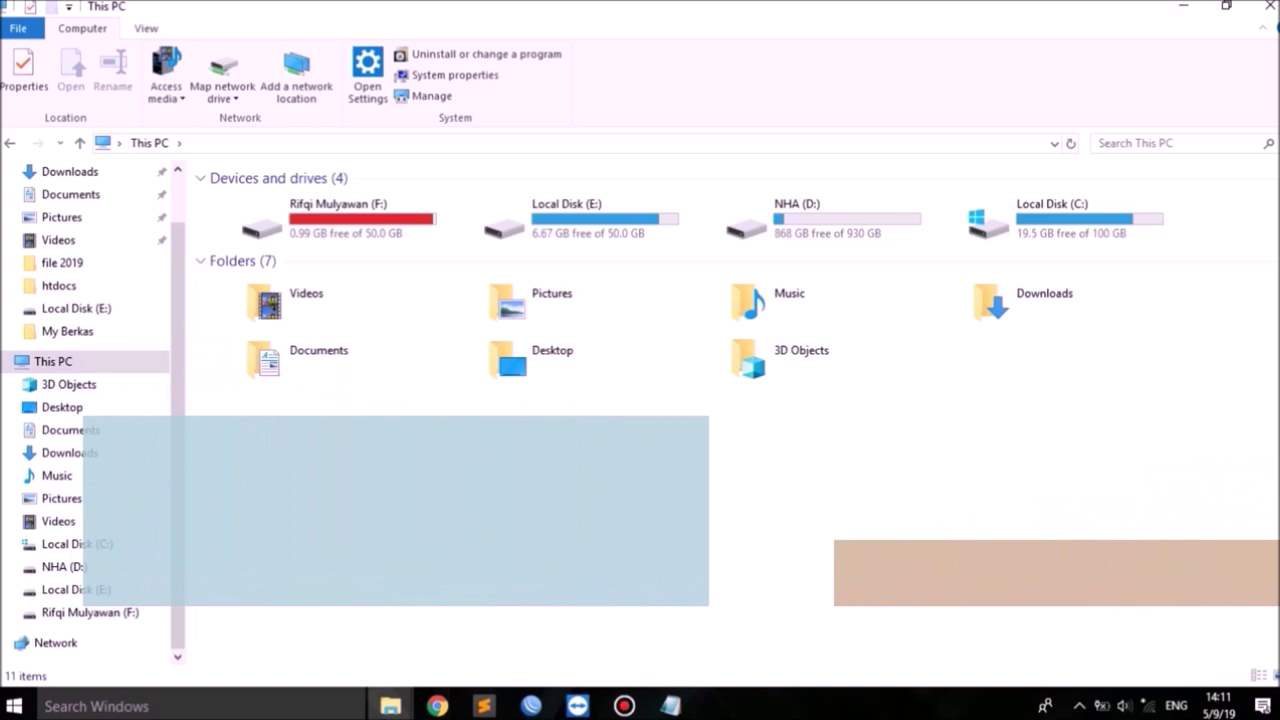
pyautogui.doubleClick(1066, 219)
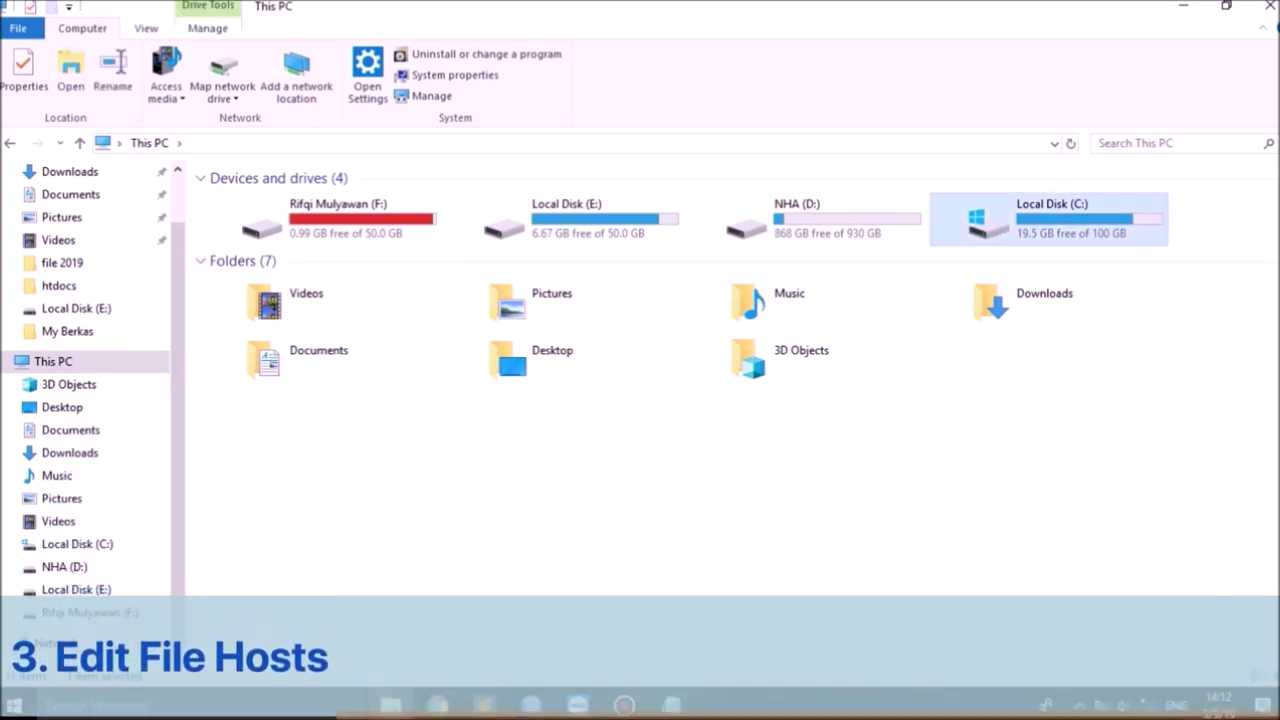
pyautogui.scroll(-5, 286, 371)
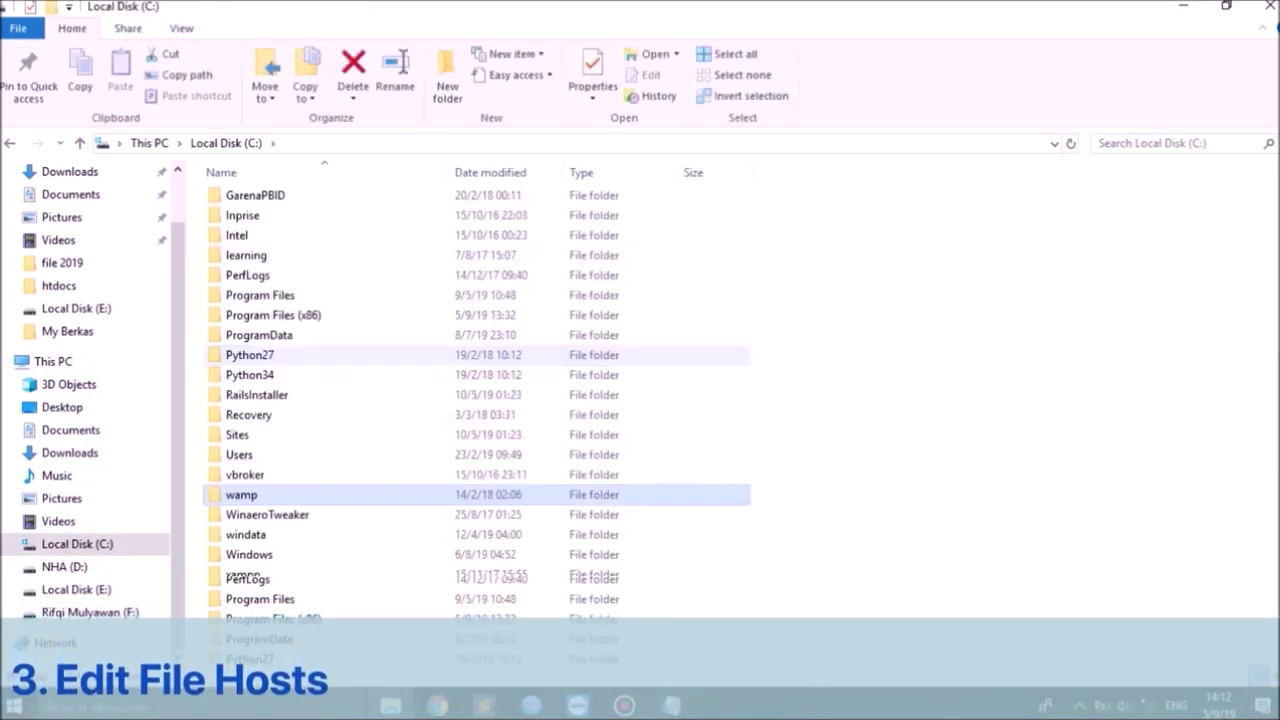
pyautogui.click(241, 494)
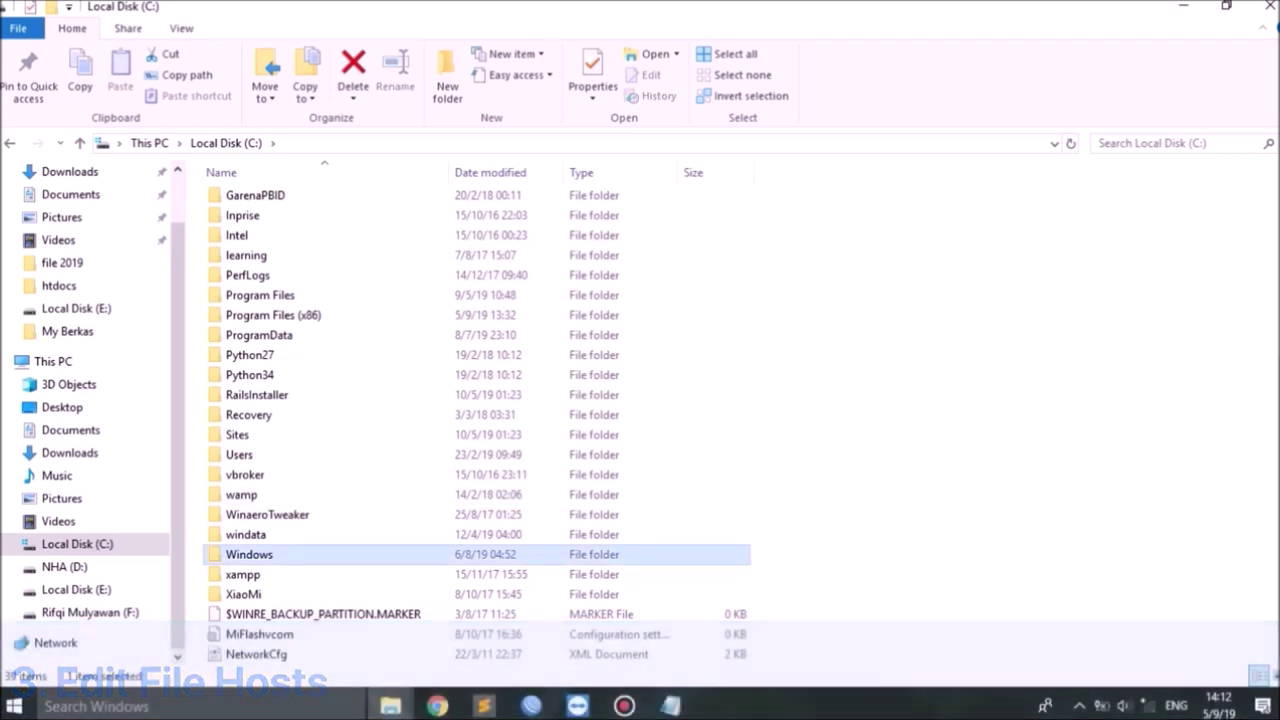
pyautogui.doubleClick(249, 554)
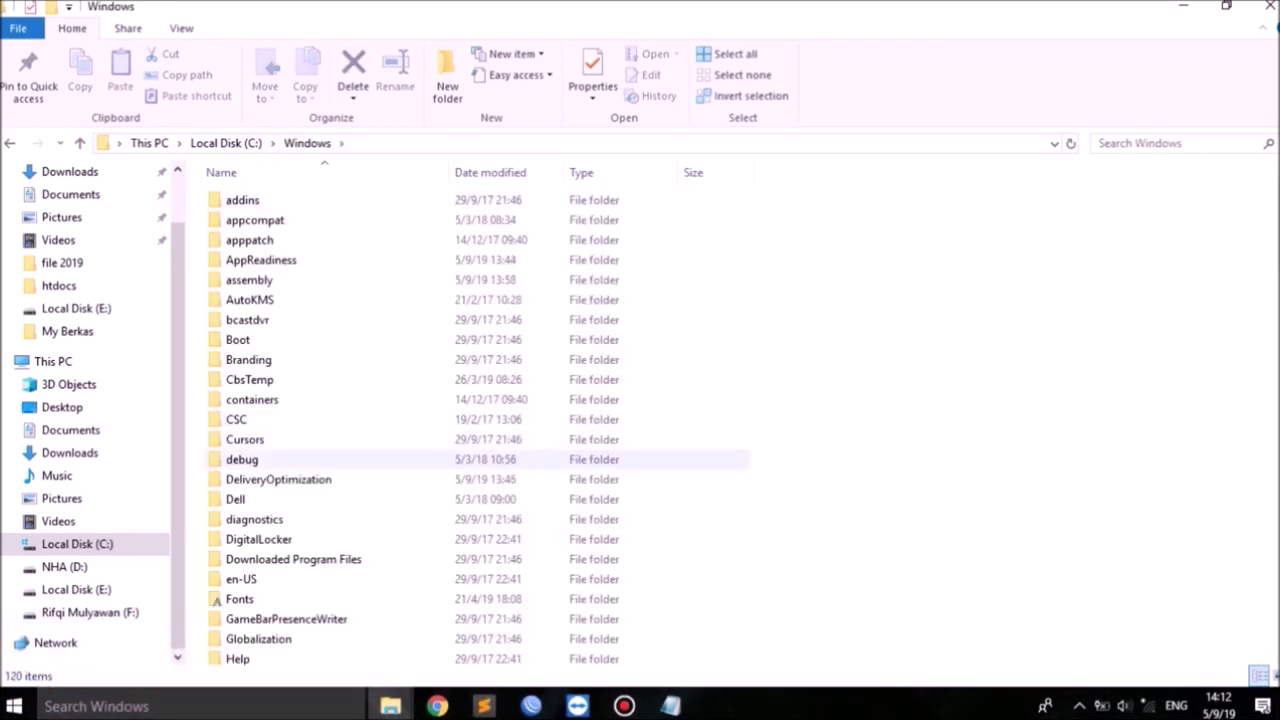
# Find and open the System32 folder inside the Windows folder.
pyautogui.scroll(-2, 300, 480)
pyautogui.scroll(-2, 300, 494)
pyautogui.scroll(-1, 285, 494)
pyautogui.press('s')
pyautogui.press('s')
pyautogui.press('s')
pyautogui.press('s')
pyautogui.press('s')
pyautogui.press('s')
pyautogui.press('s')
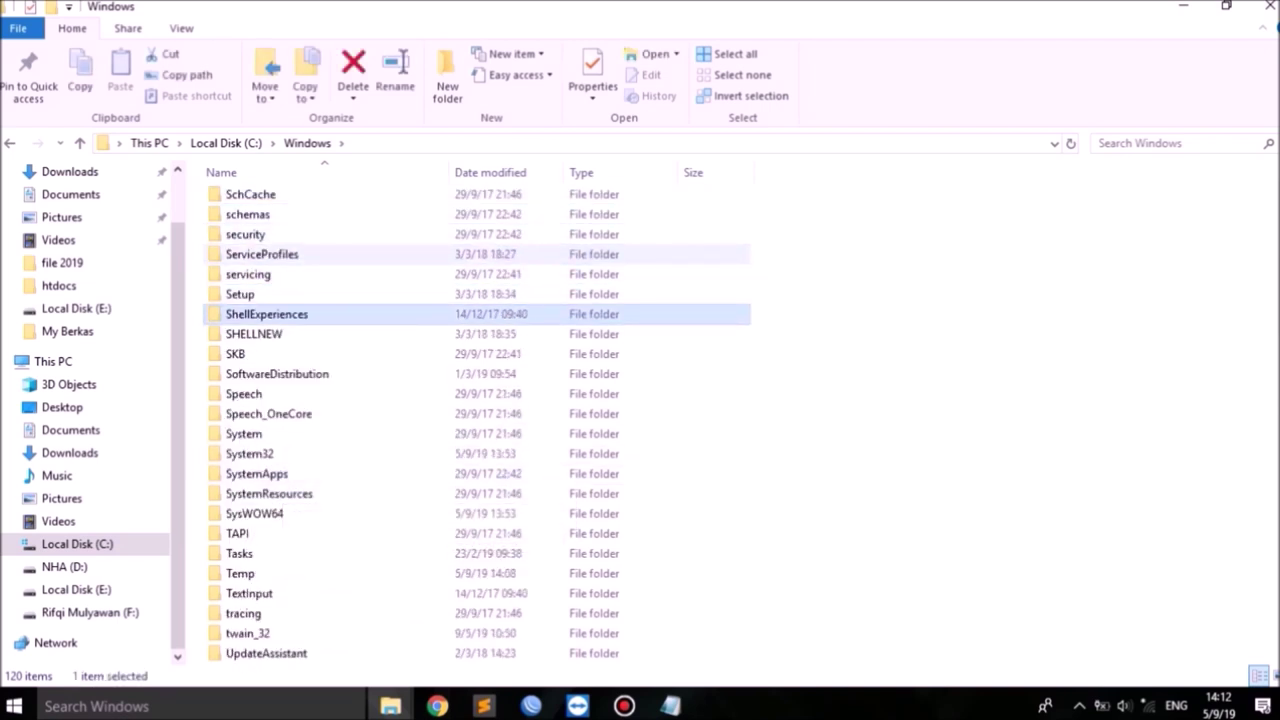
pyautogui.click(270, 454)
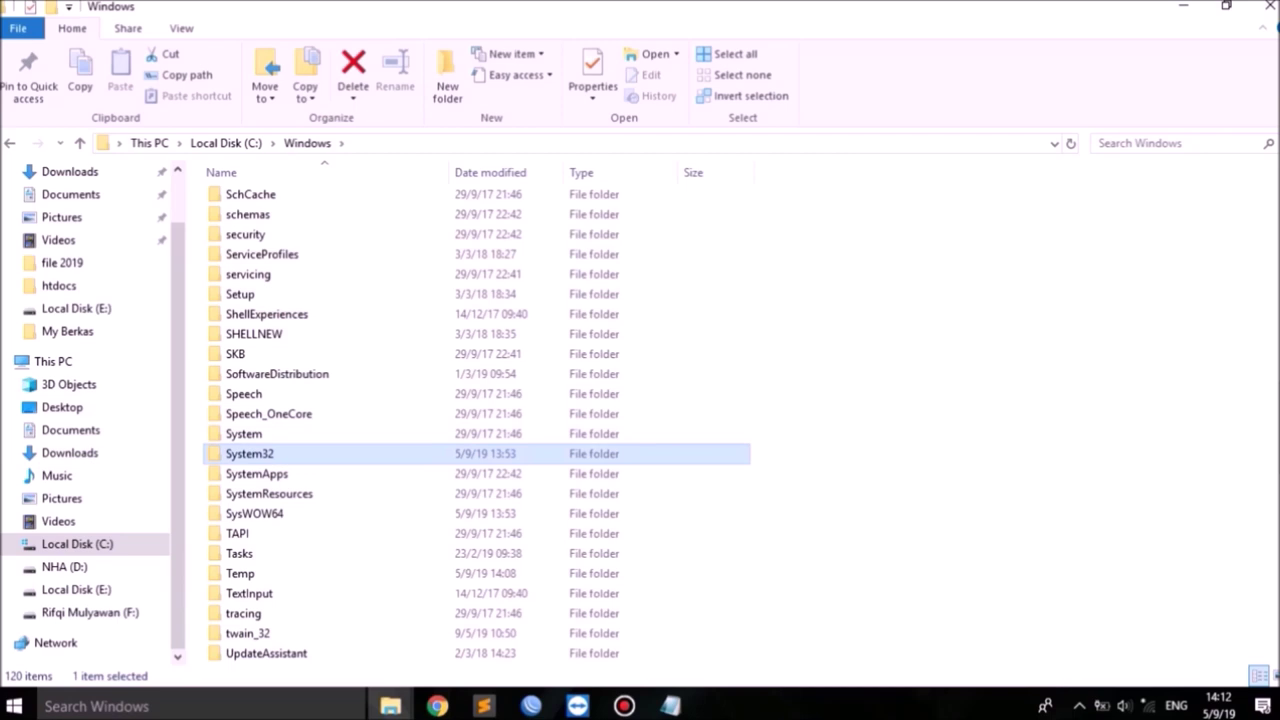
pyautogui.press('Return')
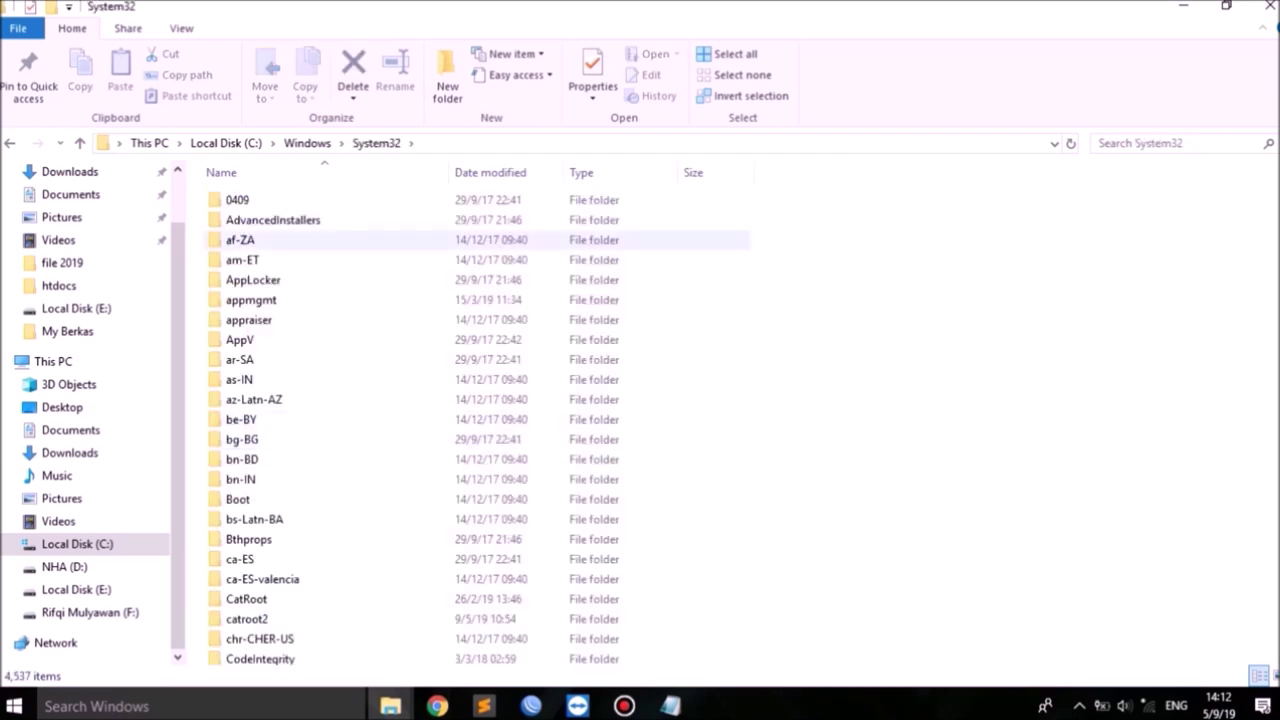
# Open the drivers folder in System32 and go into its etc subfolder.
pyautogui.click(270, 240)
pyautogui.press('d')
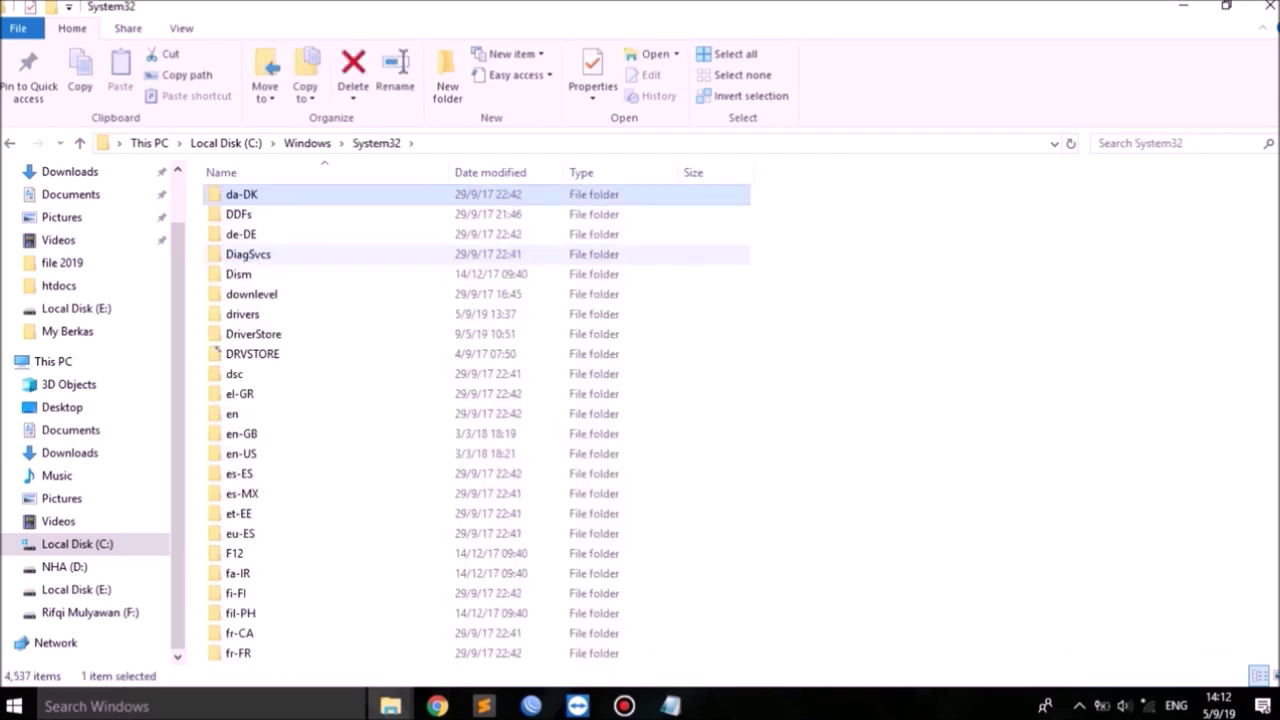
pyautogui.click(262, 314)
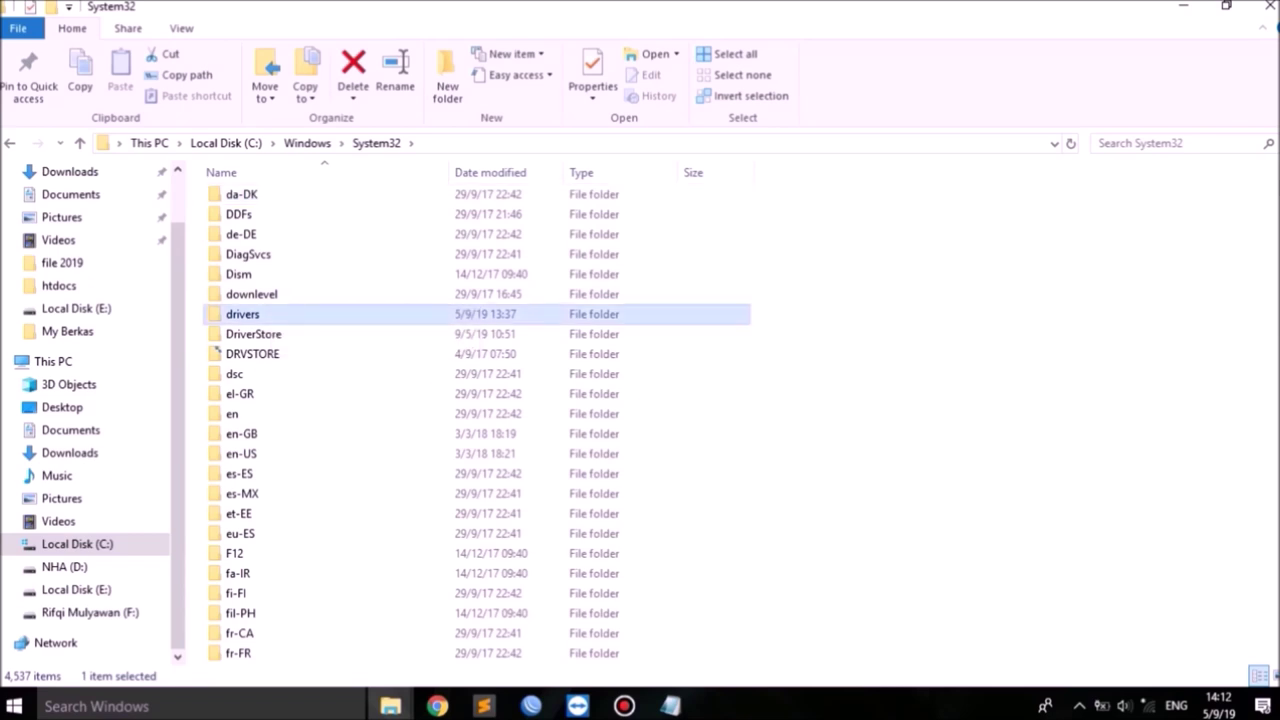
pyautogui.press('Return')
pyautogui.scroll(-2, 290, 262)
pyautogui.scroll(2, 290, 262)
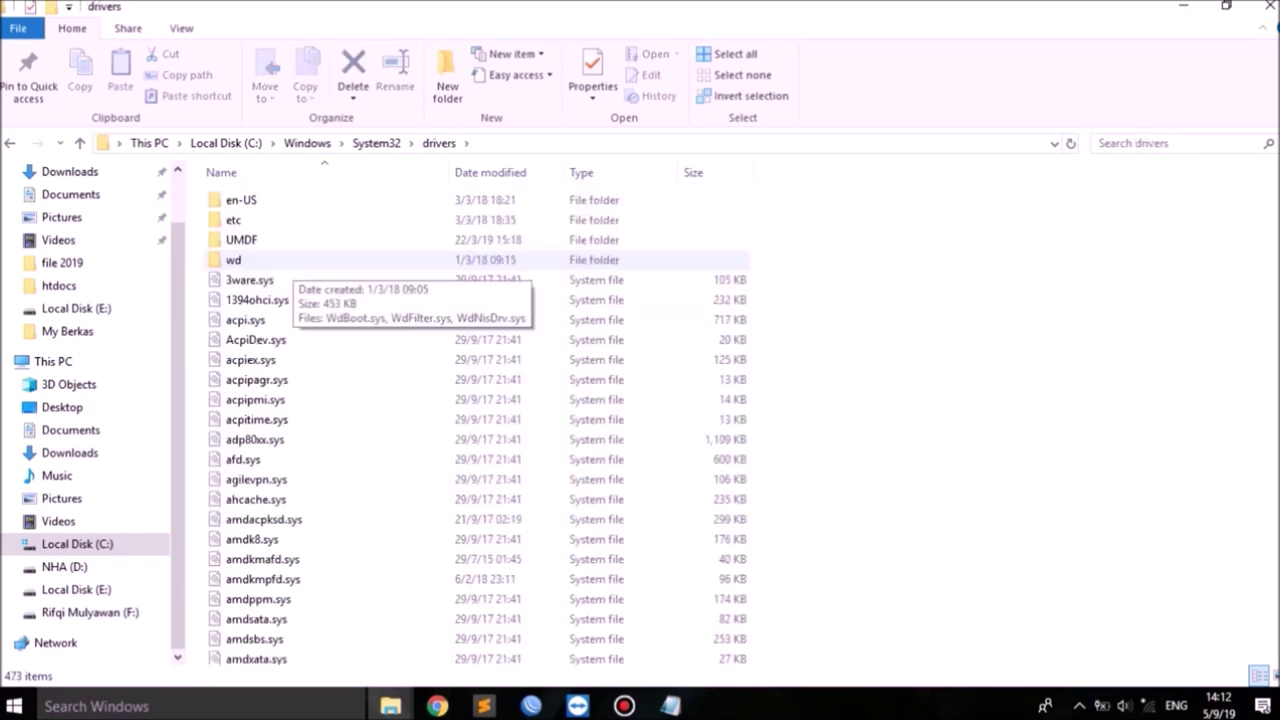
pyautogui.doubleClick(234, 220)
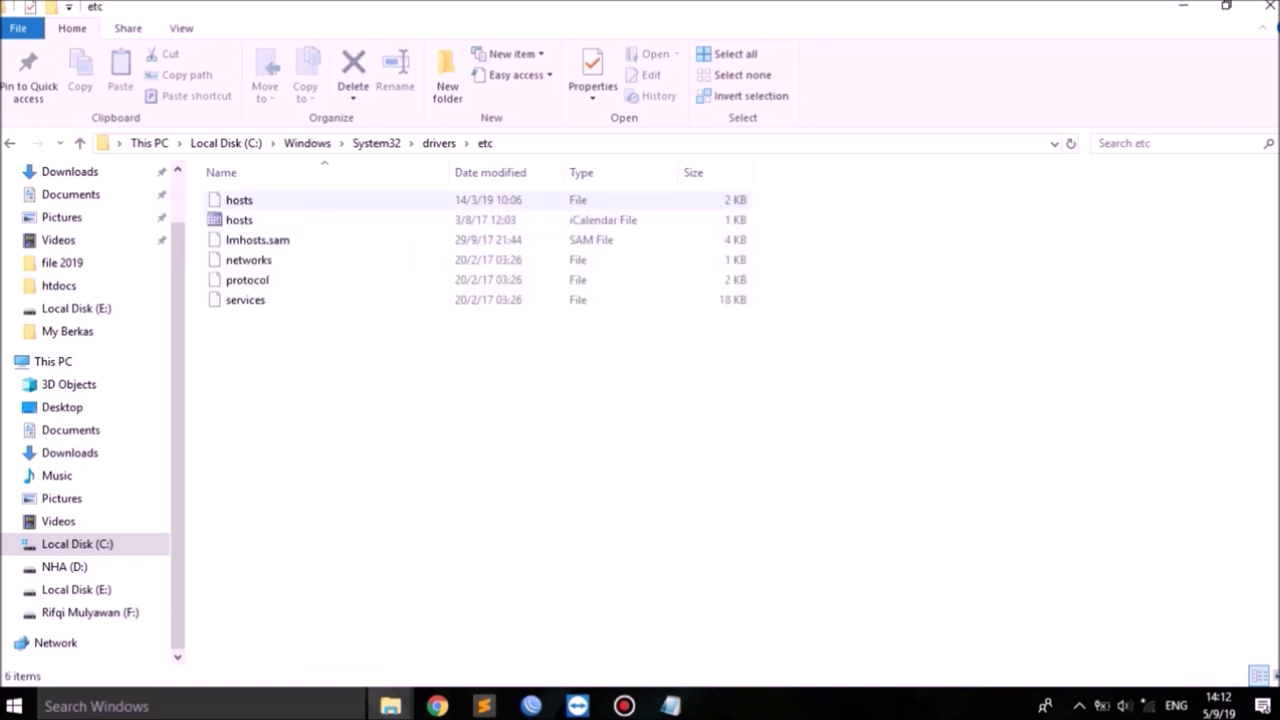
# Examine the full path of the etc folder that contains the hosts file.
pyautogui.click(239, 200)
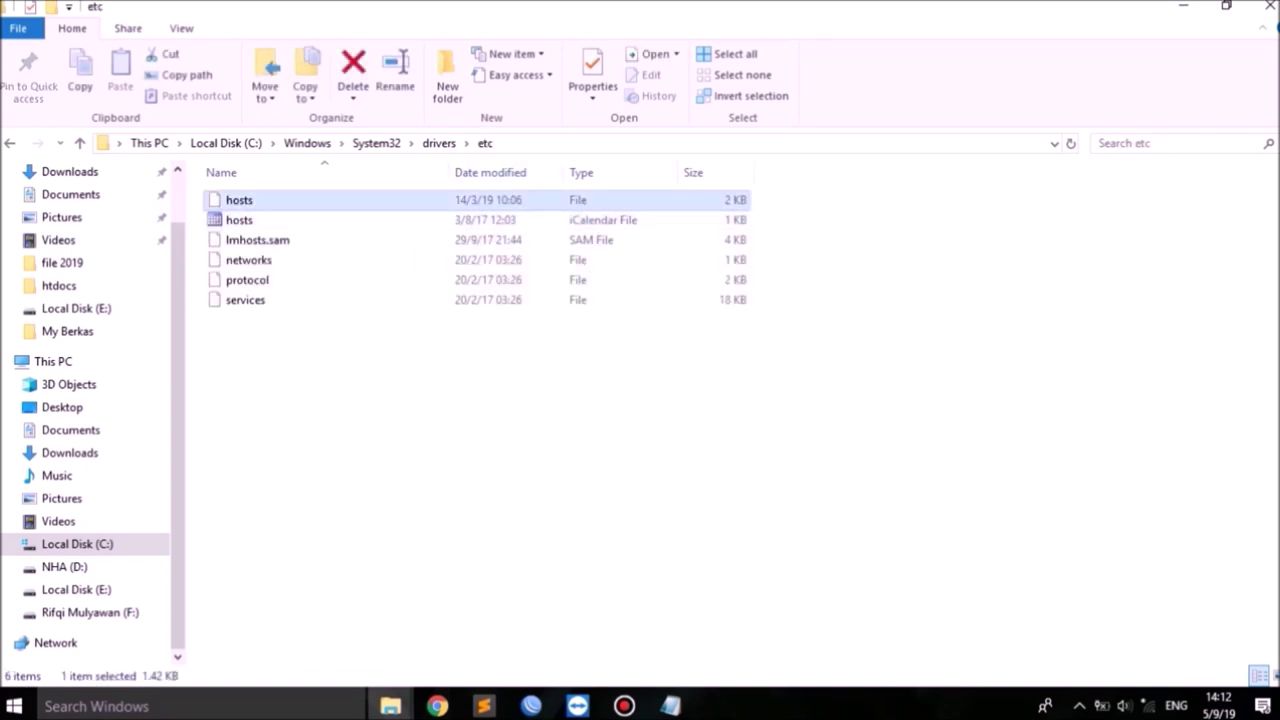
pyautogui.click(560, 143)
pyautogui.click(560, 143)
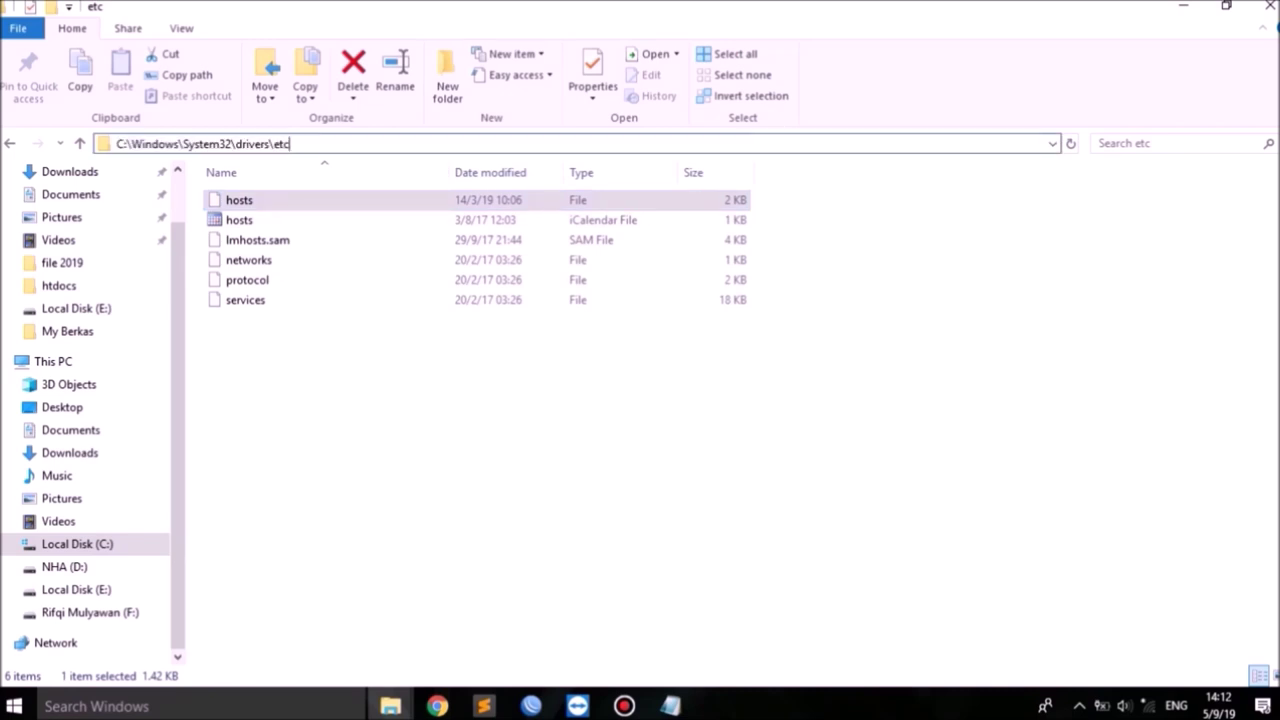
pyautogui.press('Home')
pyautogui.hotkey('shift', 'Right')
pyautogui.hotkey('shift', 'Right')
pyautogui.hotkey('shift', 'Right')
pyautogui.hotkey('shift', 'Right')
pyautogui.hotkey('shift', 'Right')
pyautogui.hotkey('shift', 'Right')
pyautogui.hotkey('shift', 'Right')
pyautogui.hotkey('shift', 'Right')
pyautogui.hotkey('shift', 'Right')
pyautogui.hotkey('shift', 'Right')
pyautogui.hotkey('shift', 'Right')
pyautogui.hotkey('shift', 'Right')
pyautogui.hotkey('shift', 'Right')
pyautogui.hotkey('shift', 'Right')
pyautogui.hotkey('shift', 'Right')
pyautogui.hotkey('shift', 'Right')
pyautogui.hotkey('shift', 'Right')
pyautogui.hotkey('shift', 'Right')
pyautogui.hotkey('shift', 'Right')
pyautogui.hotkey('shift', 'Right')
pyautogui.hotkey('shift', 'Right')
pyautogui.hotkey('shift', 'Right')
pyautogui.hotkey('shift', 'Right')
pyautogui.hotkey('shift', 'Right')
pyautogui.hotkey('shift', 'Right')
pyautogui.hotkey('shift', 'Right')
pyautogui.hotkey('shift', 'Right')
pyautogui.hotkey('shift', 'Right')
pyautogui.hotkey('shift', 'Right')
pyautogui.press('Right')
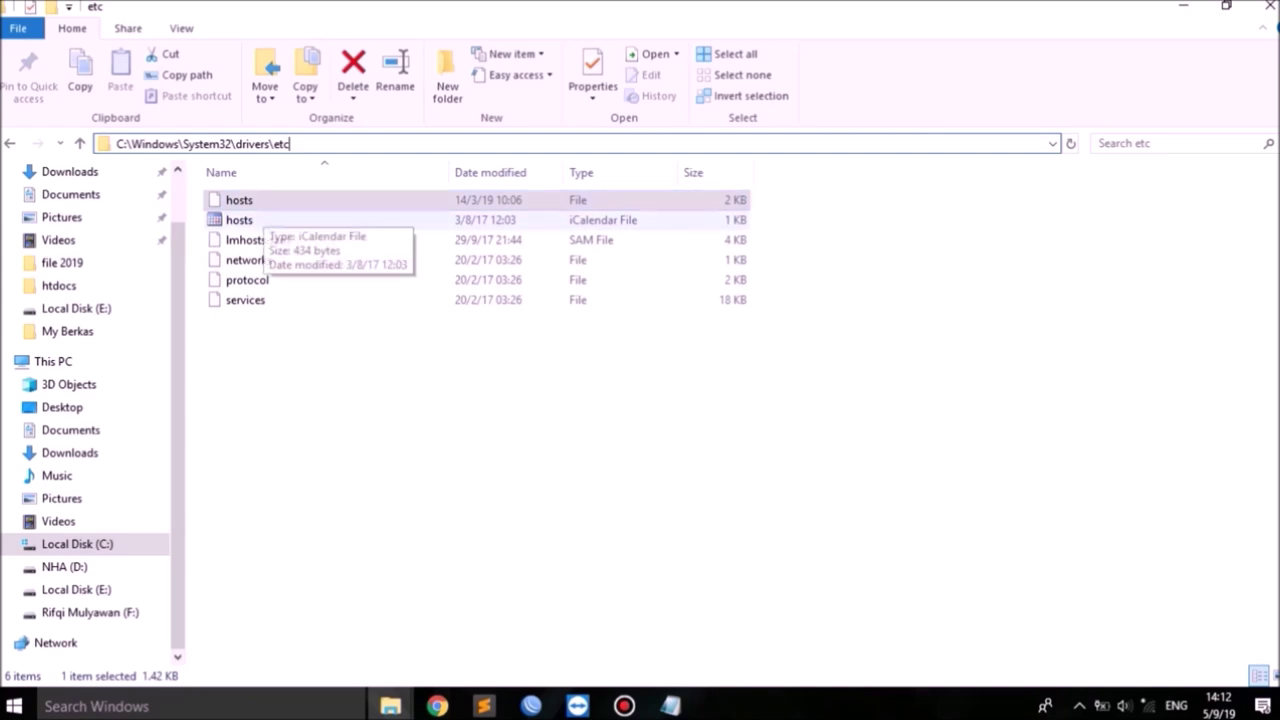
pyautogui.press('Escape')
pyautogui.click(420, 380)
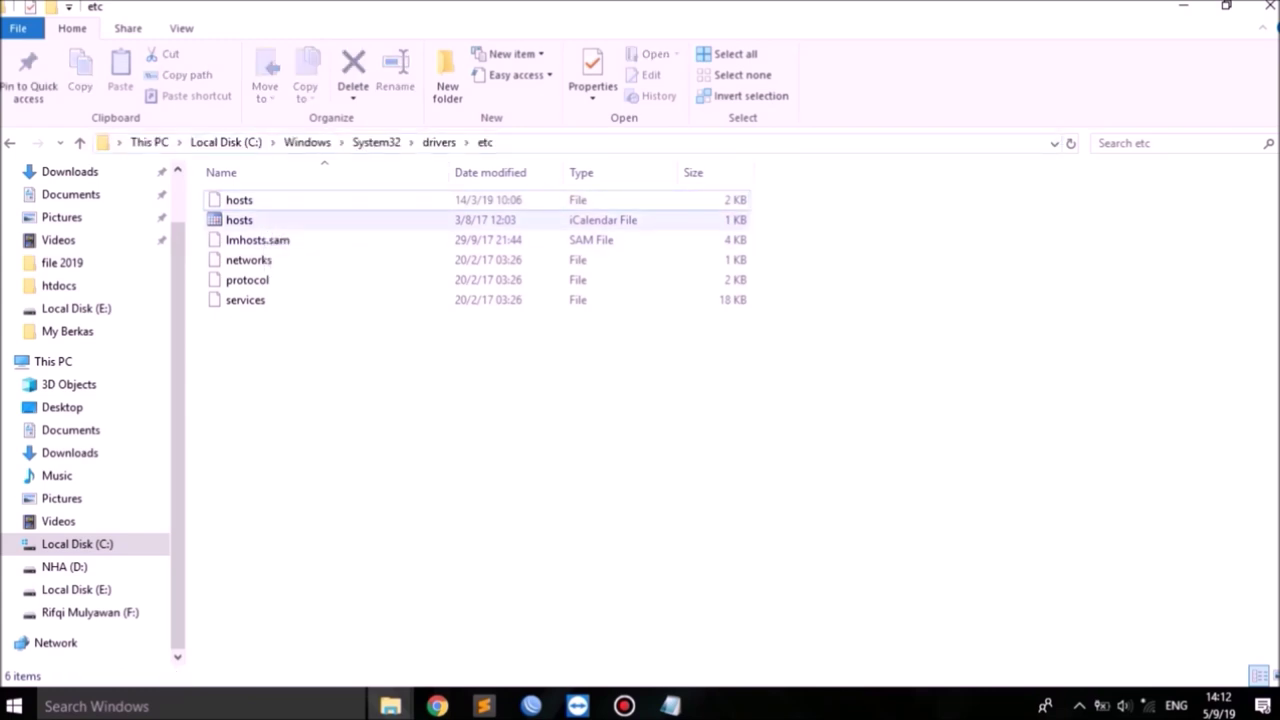
# Open the extensionless hosts file in Notepad.
pyautogui.click(300, 200)
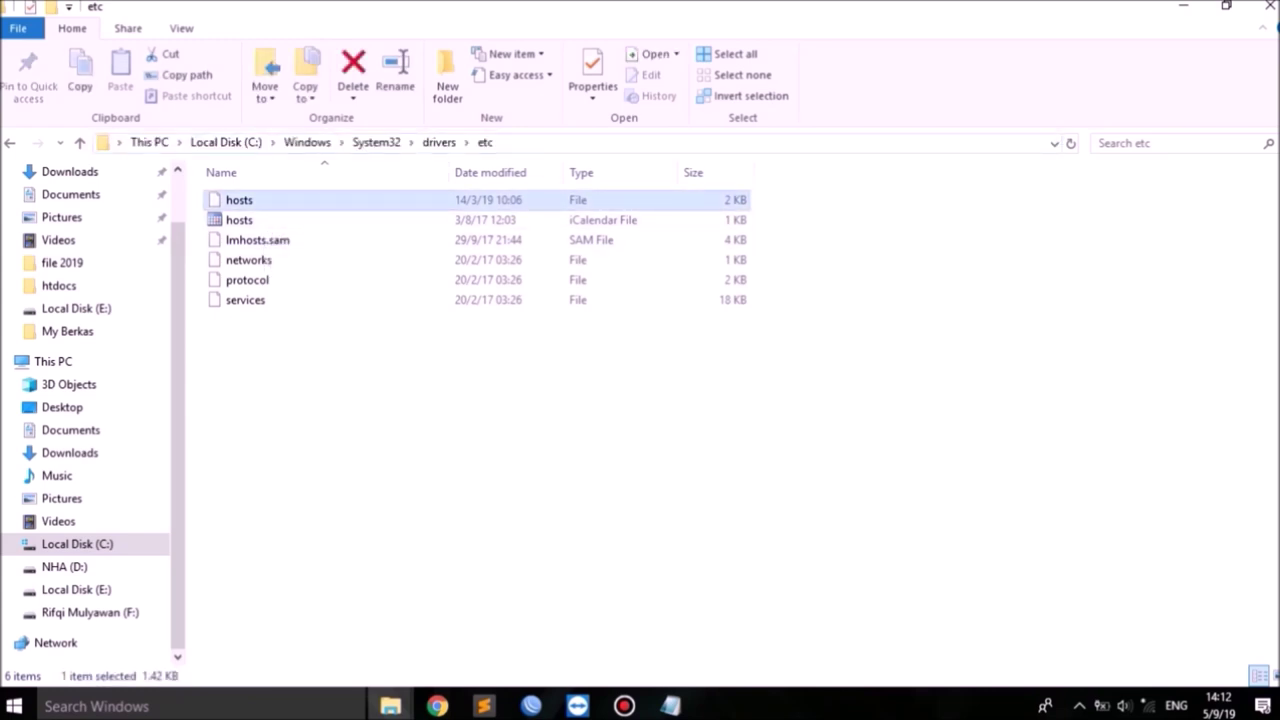
pyautogui.rightClick(287, 204)
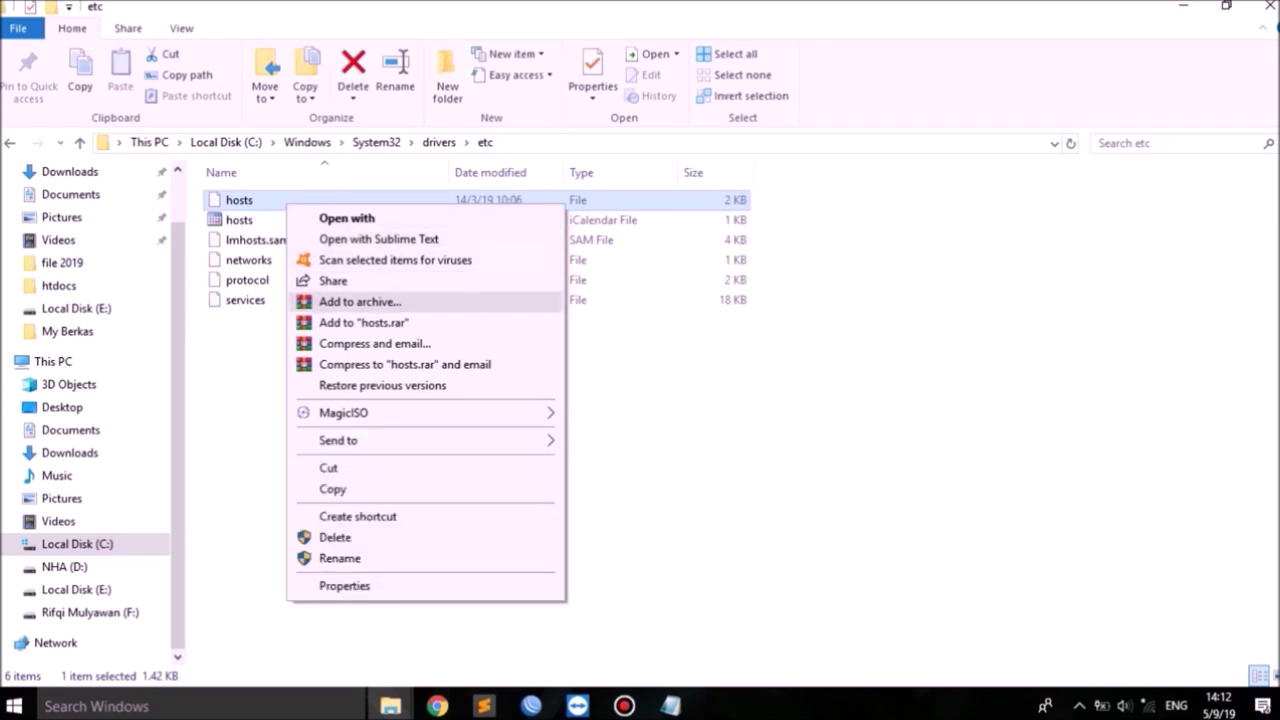
pyautogui.click(347, 218)
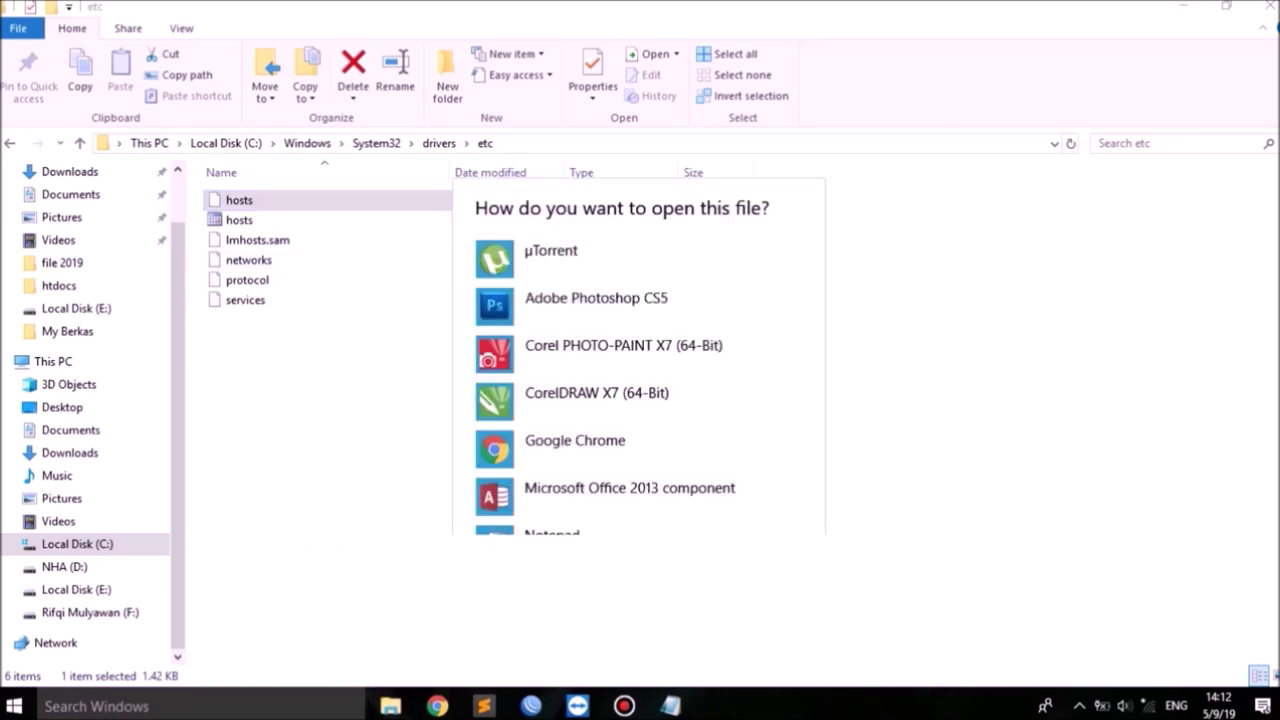
pyautogui.click(540, 534)
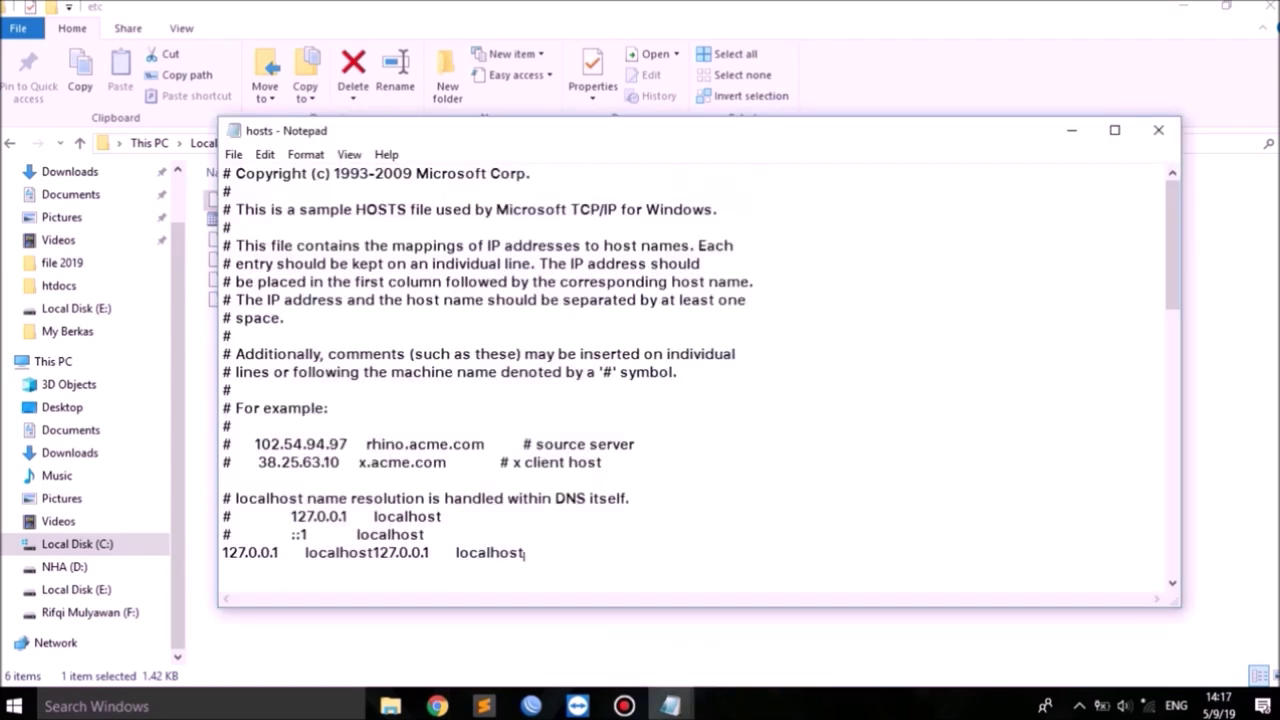
# Add the entries "127.0.0.1 mc.corel.com" and "127.0.0.1 apps.corel.com" on separate lines at the end of the hosts file.
pyautogui.press('Return')
pyautogui.write('127.0.0.1 mc.corel.com 127.0.0.1 apps.corel.com')
pyautogui.moveTo(397, 553); pyautogui.dragTo(223, 535)
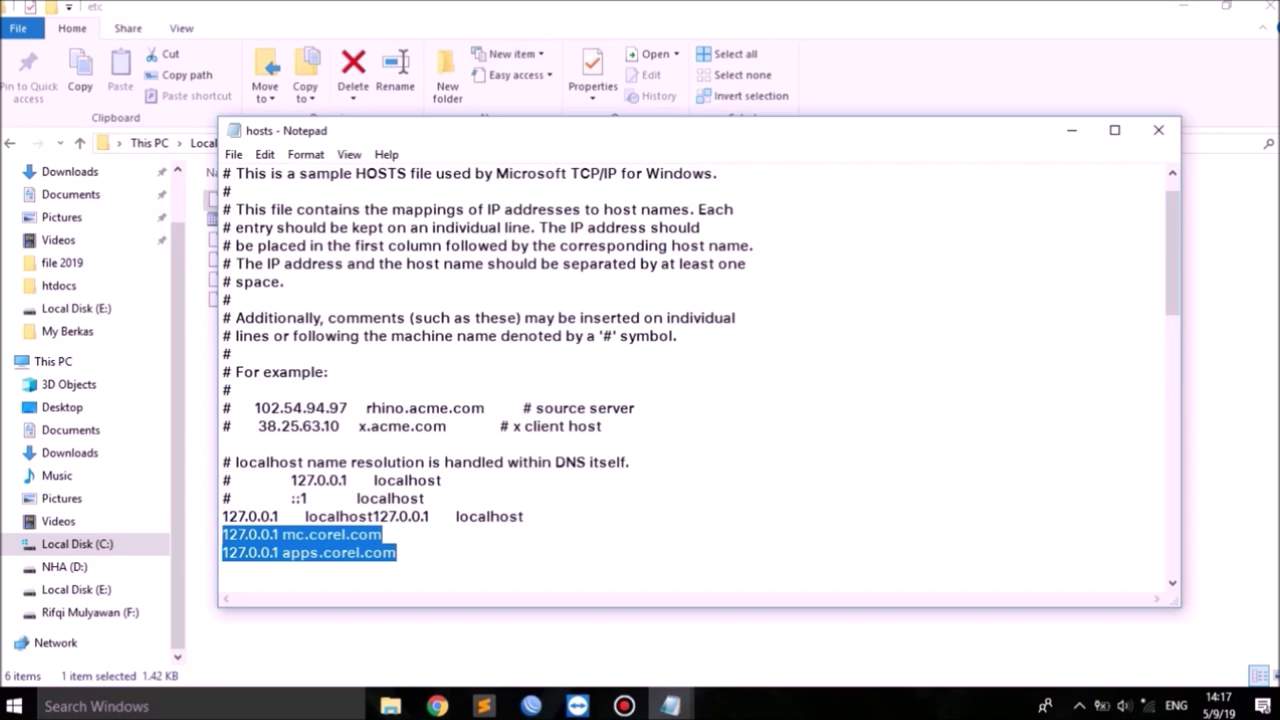
# Insert a blank line between the localhost line and the two Corel entries, and save the hosts file.
pyautogui.click(524, 517)
pyautogui.press('Return')
pyautogui.press('Return')
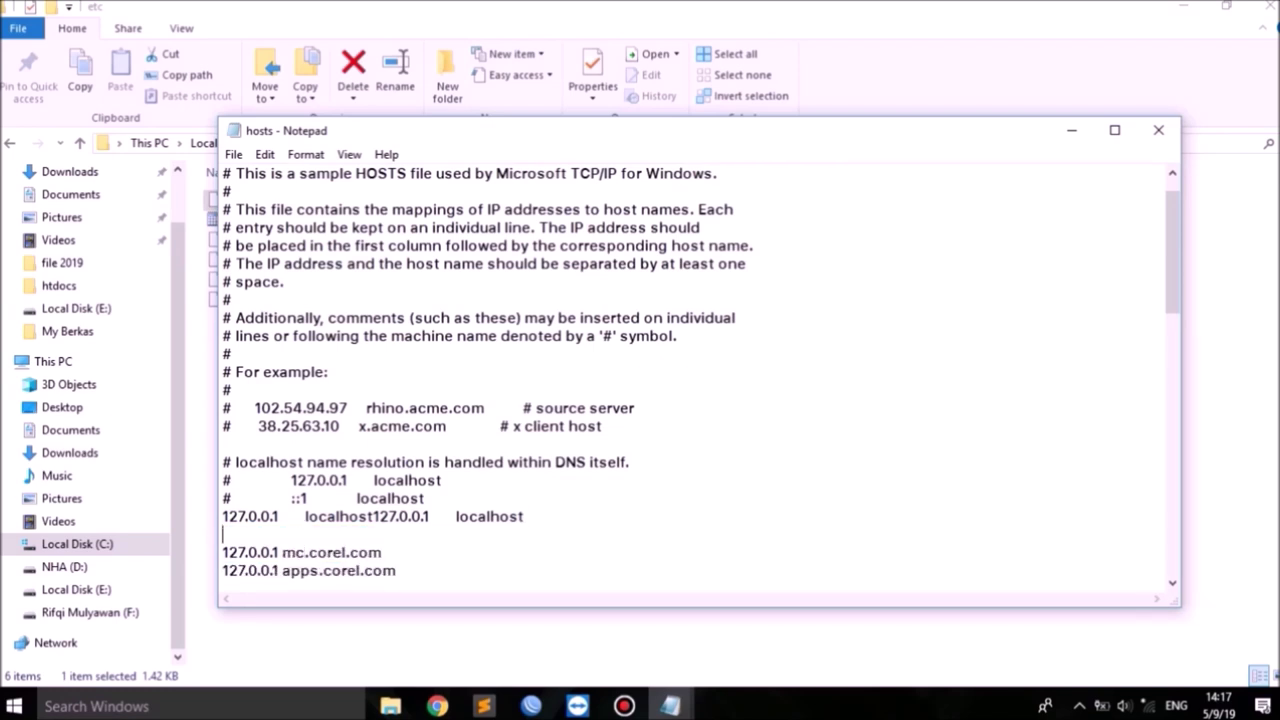
pyautogui.scroll(-1, 397, 498)
pyautogui.click(397, 498)
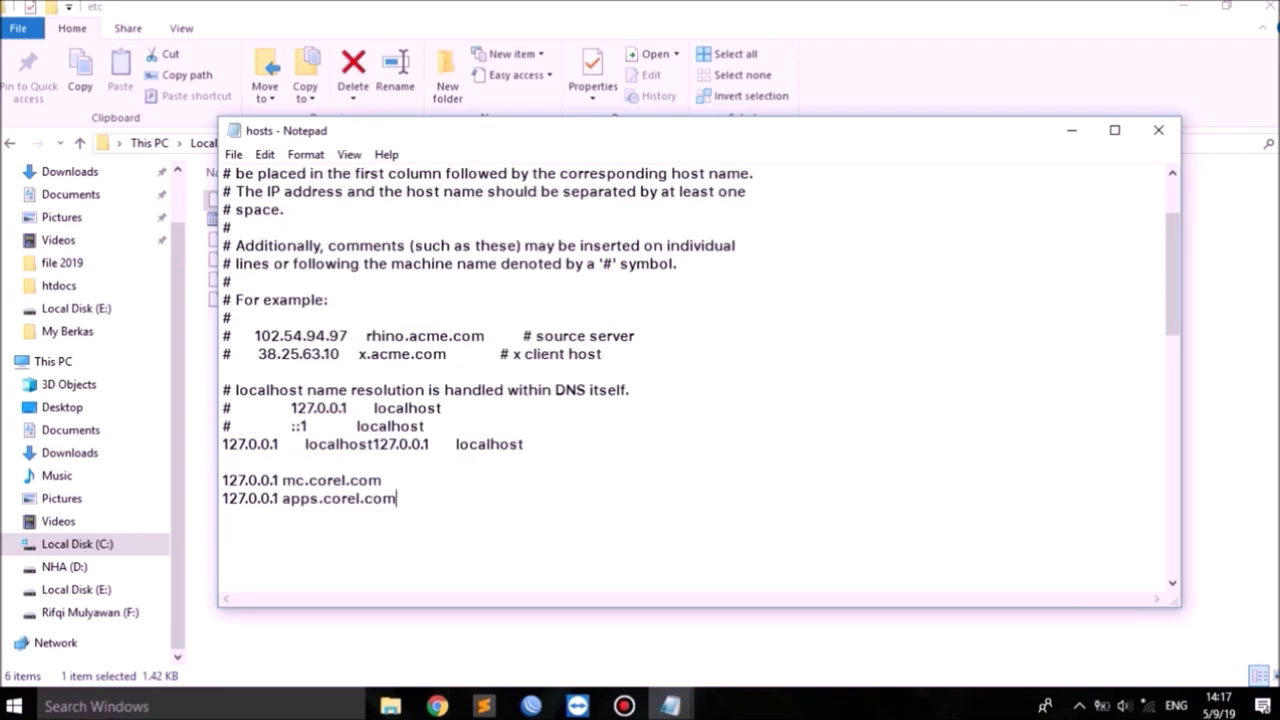
pyautogui.click(233, 154)
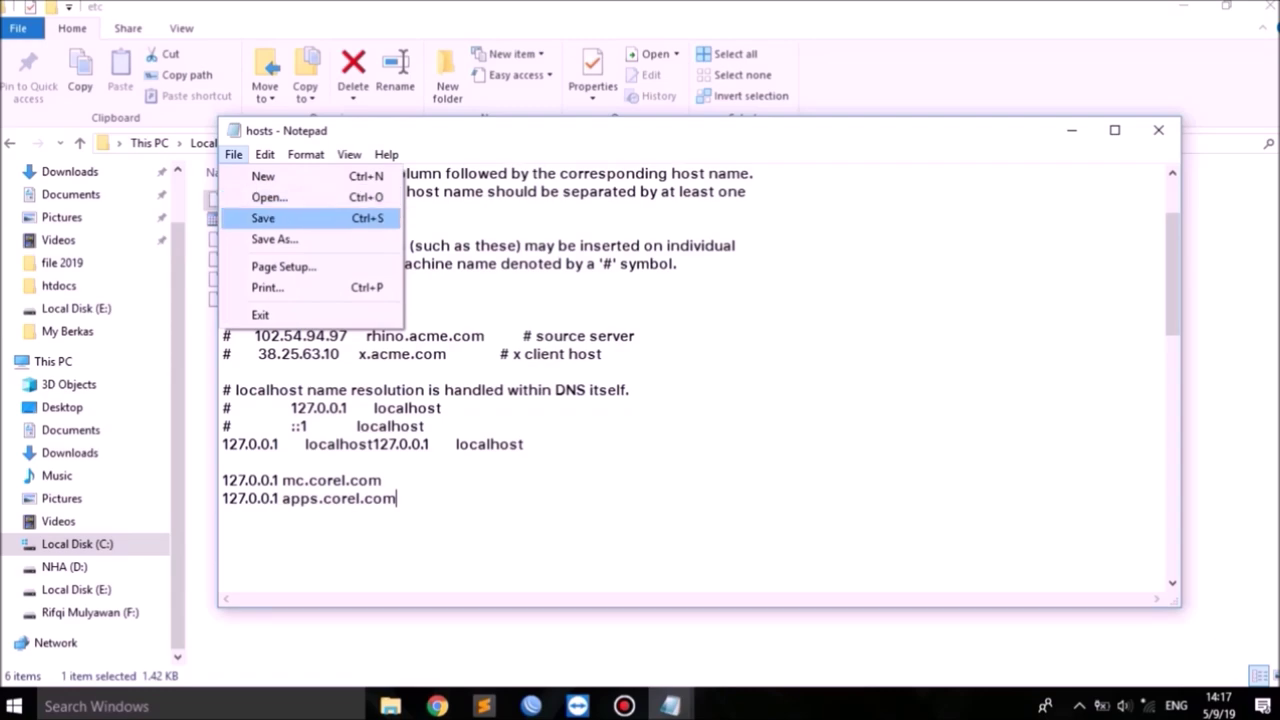
pyautogui.click(265, 218)
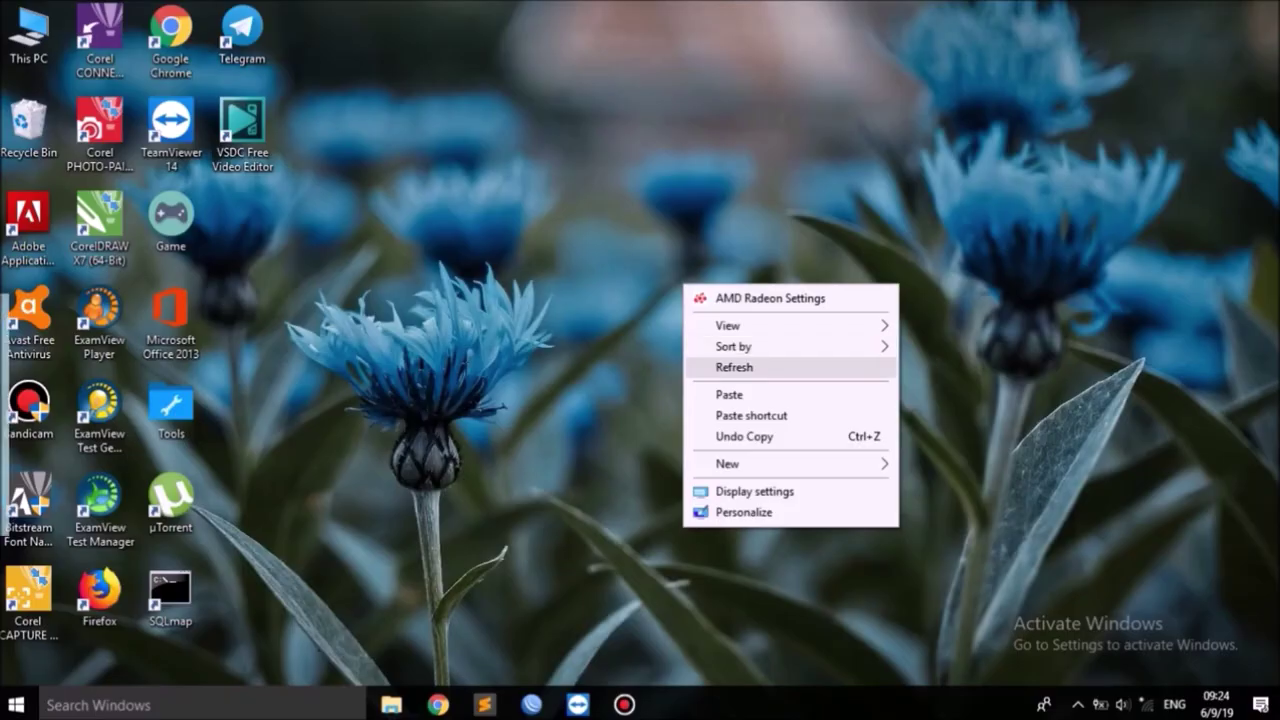
pyautogui.click(734, 367)
pyautogui.rightClick(664, 248)
pyautogui.click(714, 332)
# Search Windows for "allow an app", open the firewall's allowed apps list and locate the Corel PHOTO-PAINT X7 and CorelDRAW X7 entries.
pyautogui.press('super')
pyautogui.write('allow an app')
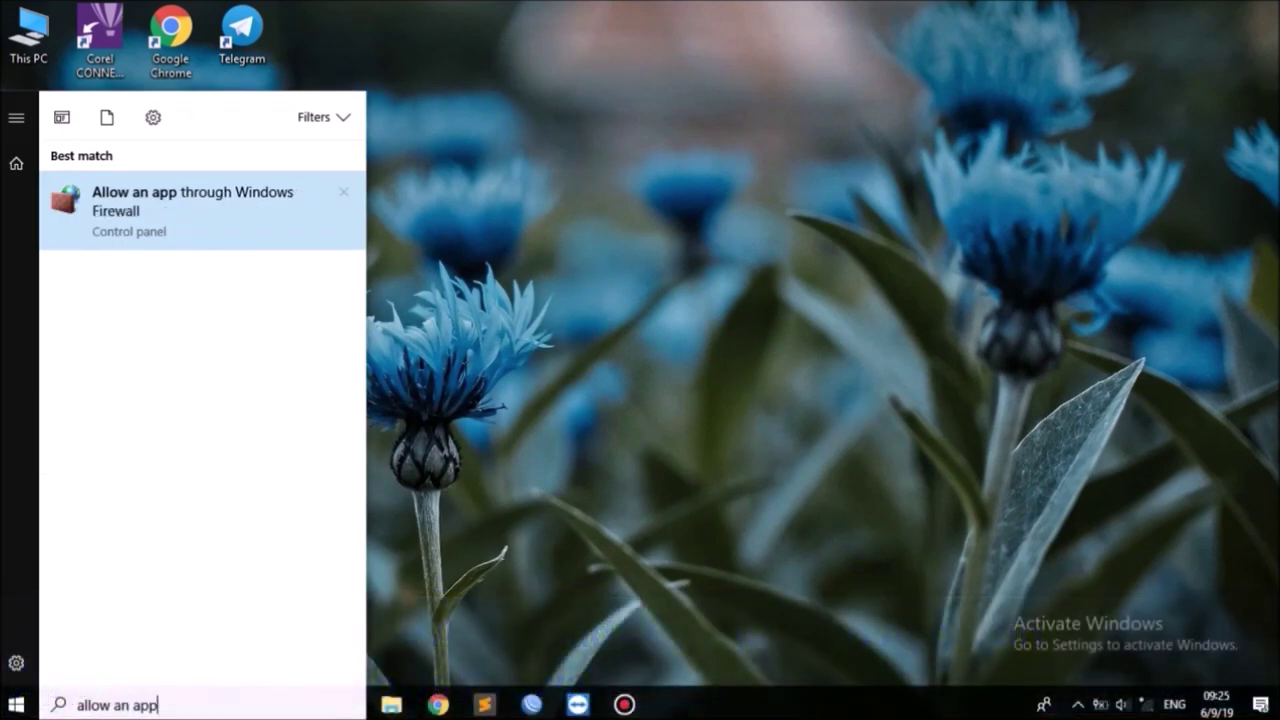
pyautogui.press('Return')
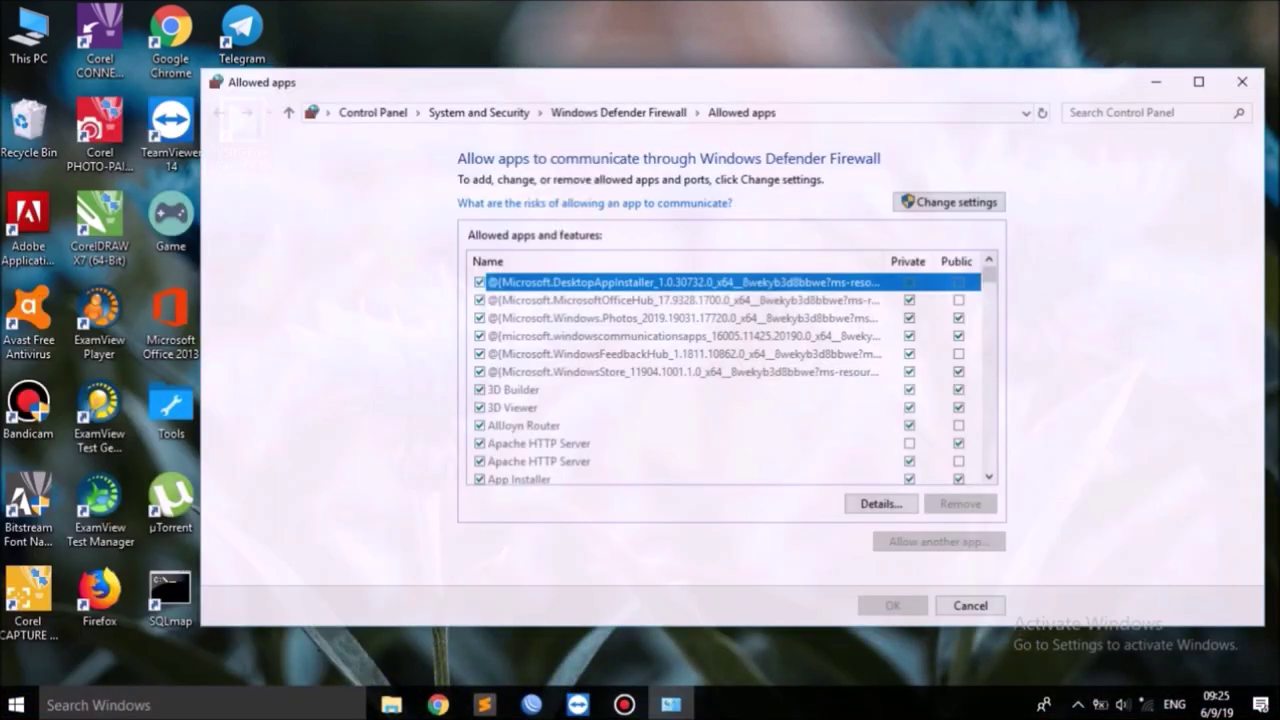
pyautogui.scroll(-8, 732, 372)
pyautogui.scroll(-12, 730, 380)
pyautogui.scroll(12, 730, 380)
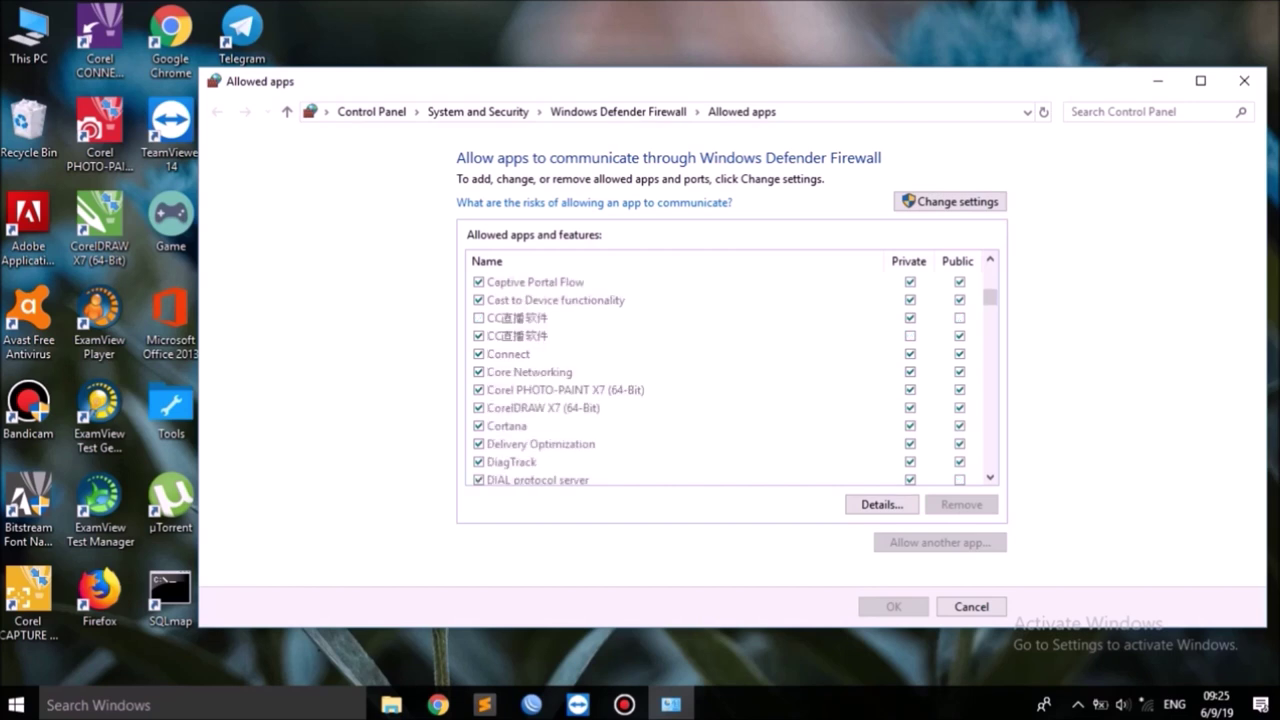
pyautogui.click(565, 390)
pyautogui.click(543, 408)
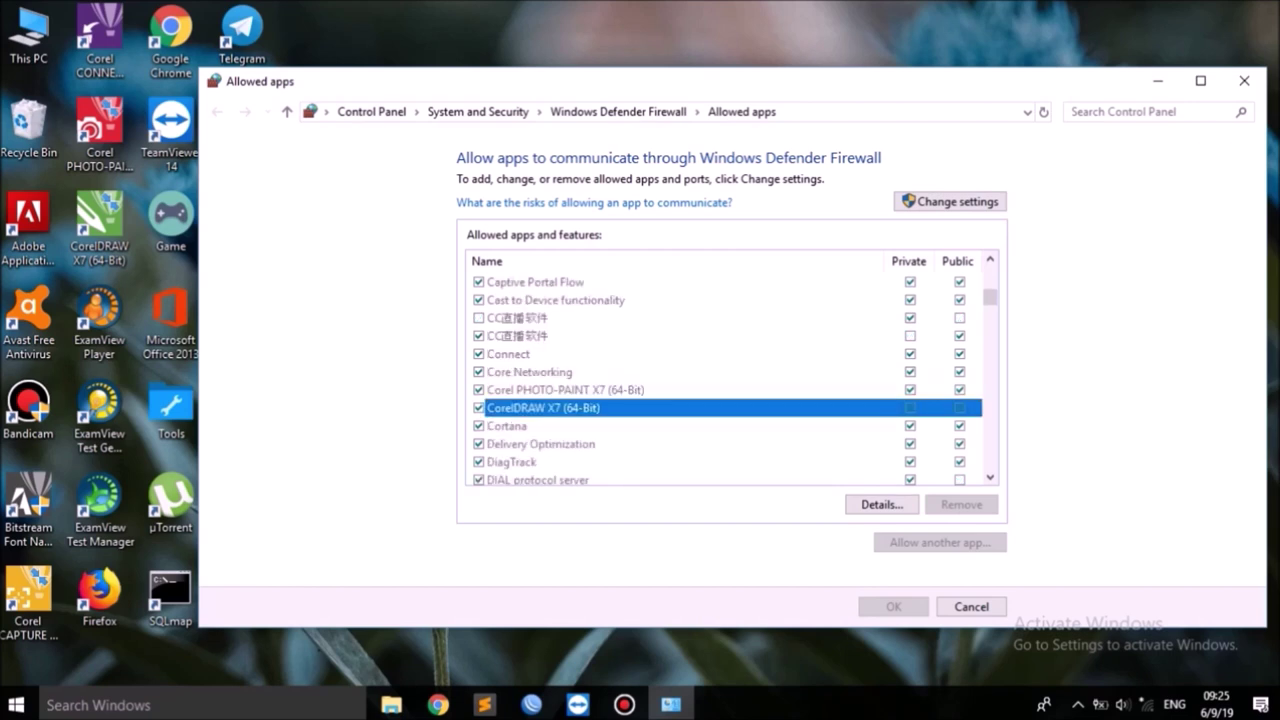
pyautogui.click(565, 390)
pyautogui.click(543, 408)
# Unlock the allowed apps settings, disallow CorelDRAW X7 (64-Bit) and Corel PHOTO-PAINT X7 (64-Bit), and apply the change.
pyautogui.click(950, 202)
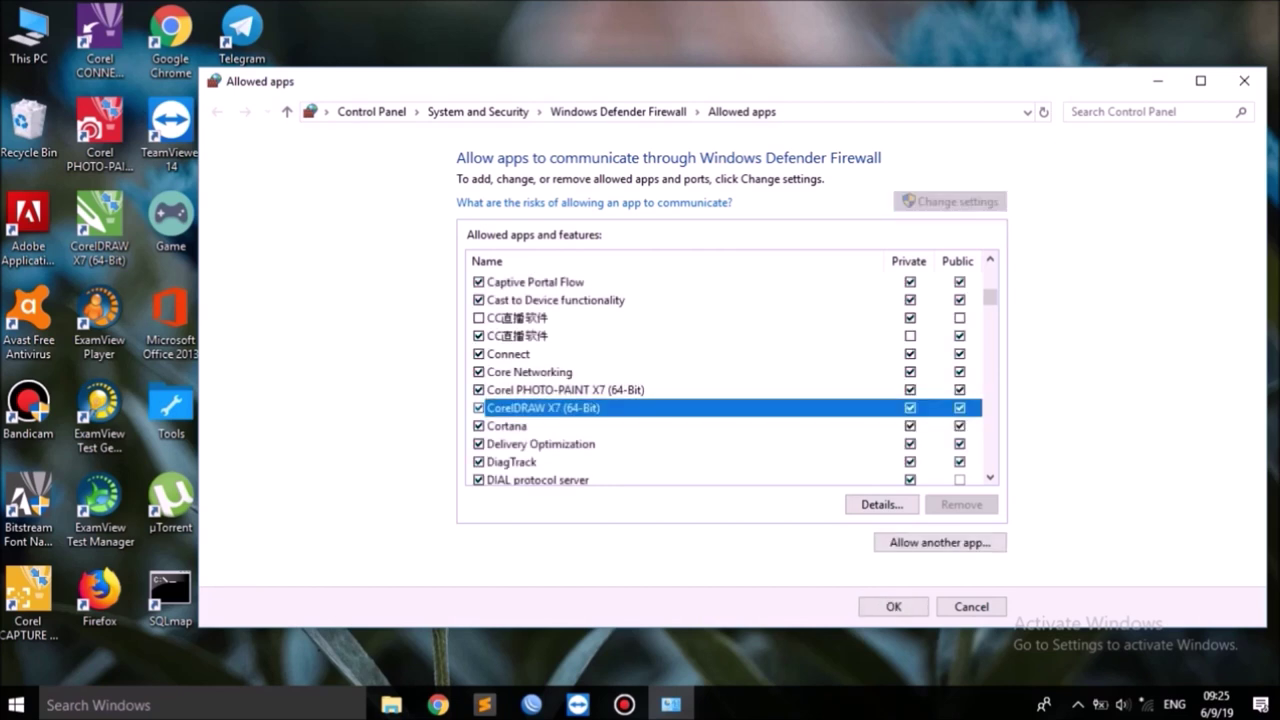
pyautogui.click(479, 390)
pyautogui.click(479, 408)
pyautogui.click(479, 390)
pyautogui.doubleClick(479, 408)
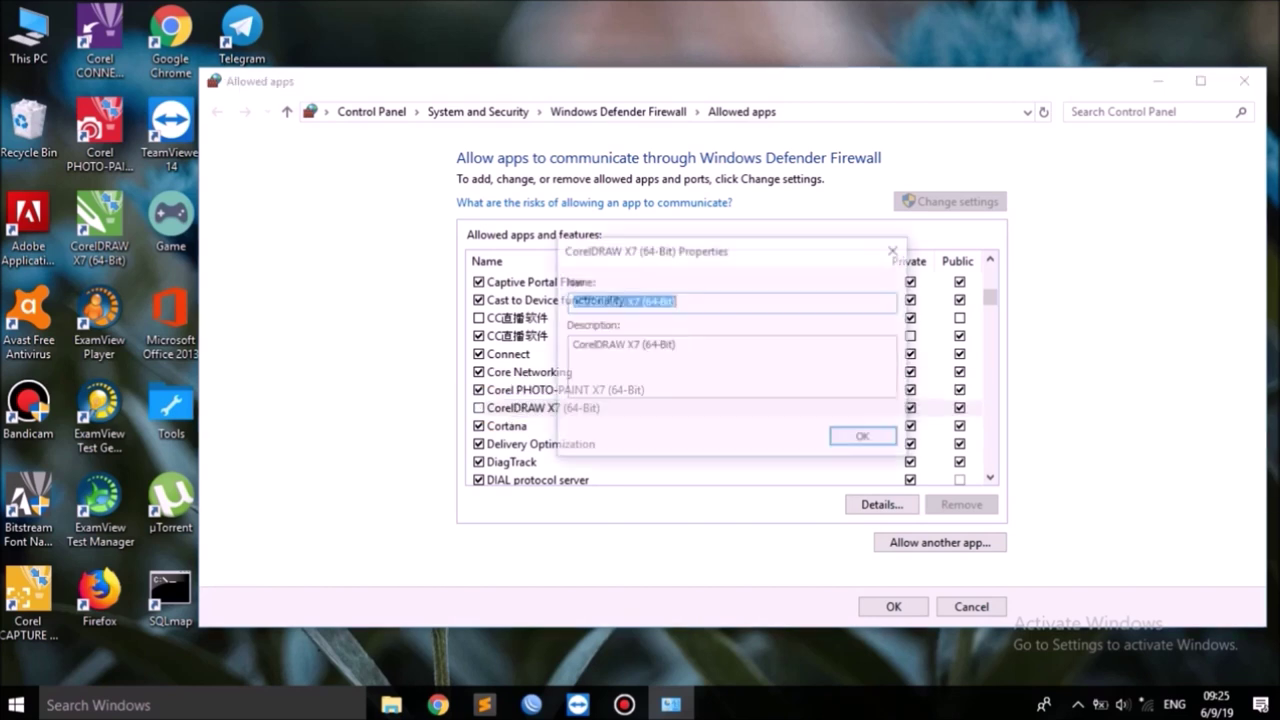
pyautogui.press('Escape')
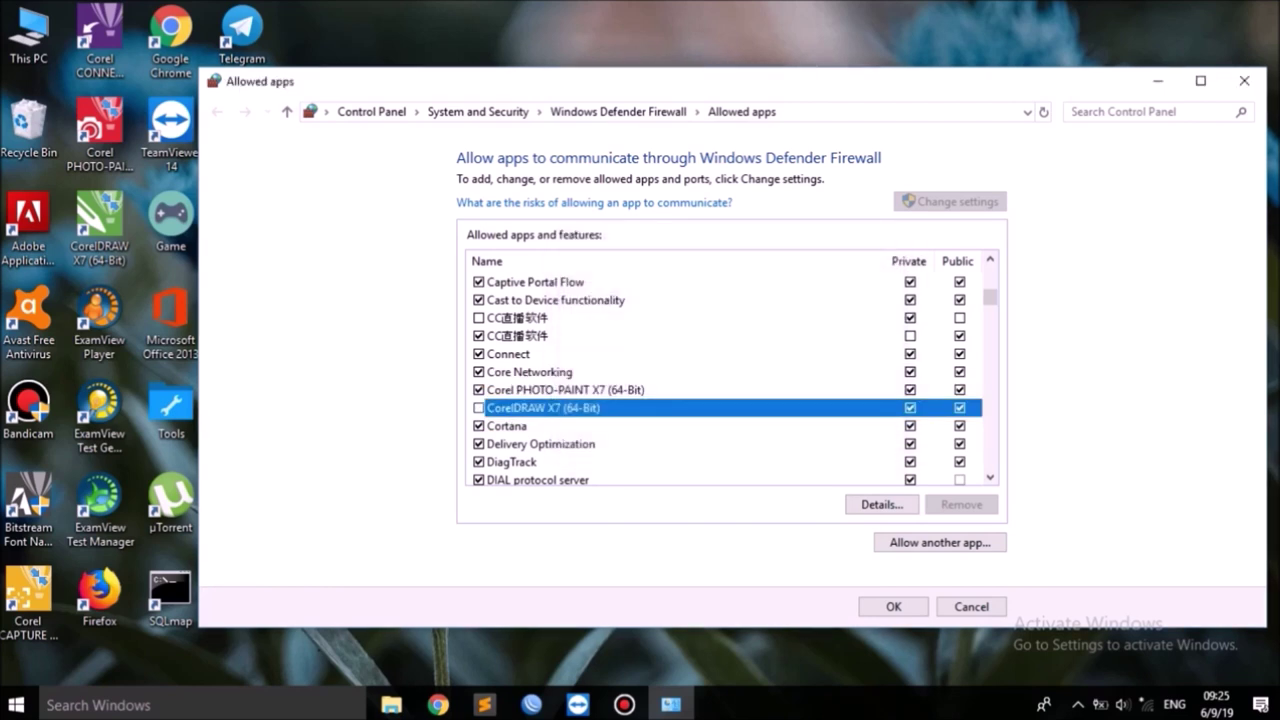
pyautogui.click(479, 390)
pyautogui.click(893, 606)
pyautogui.rightClick(642, 317)
pyautogui.click(700, 400)
pyautogui.rightClick(664, 259)
pyautogui.click(715, 343)
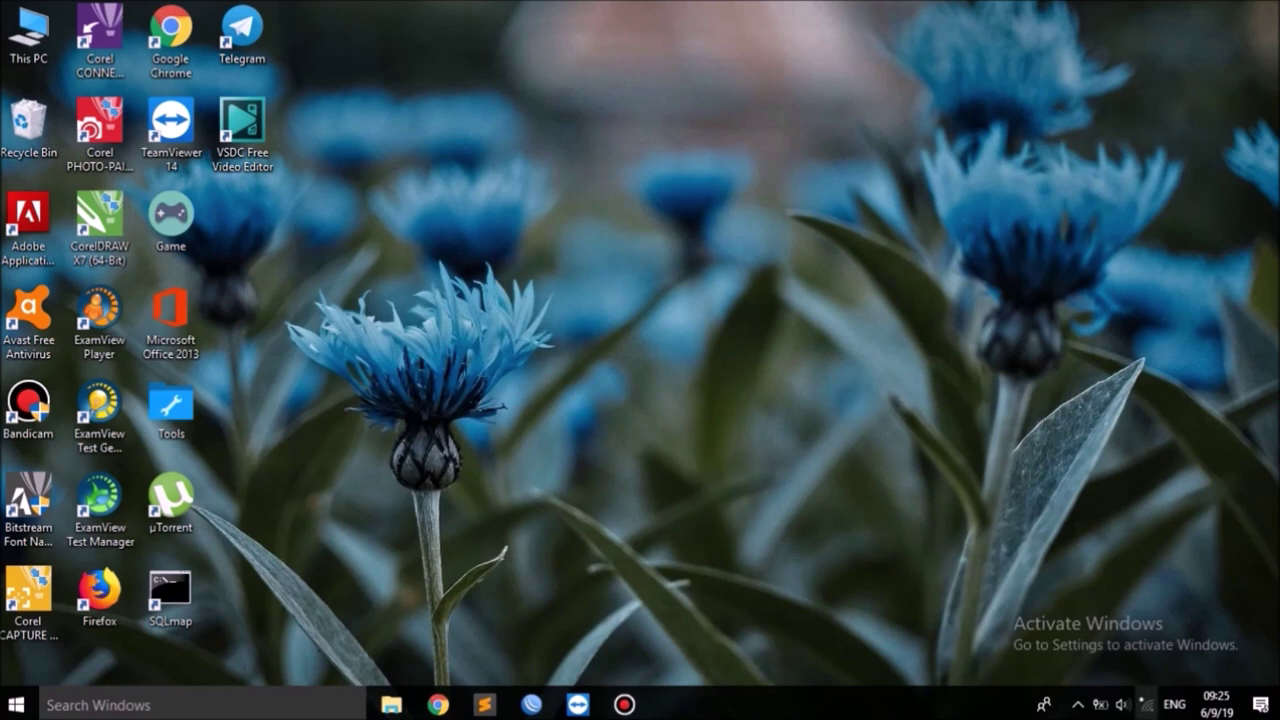
# Connect the computer to the first secured Wi-Fi network in the list, with automatic connection enabled.
pyautogui.click(1146, 704)
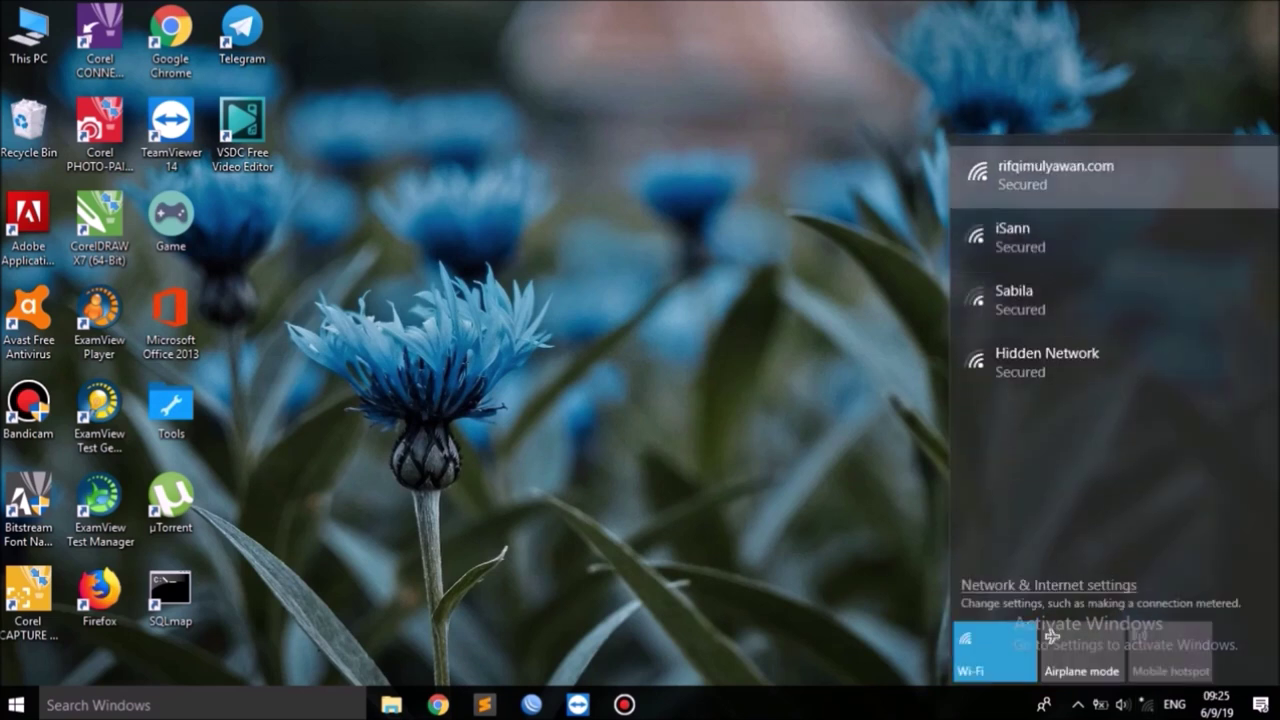
pyautogui.click(1112, 177)
pyautogui.click(1005, 218)
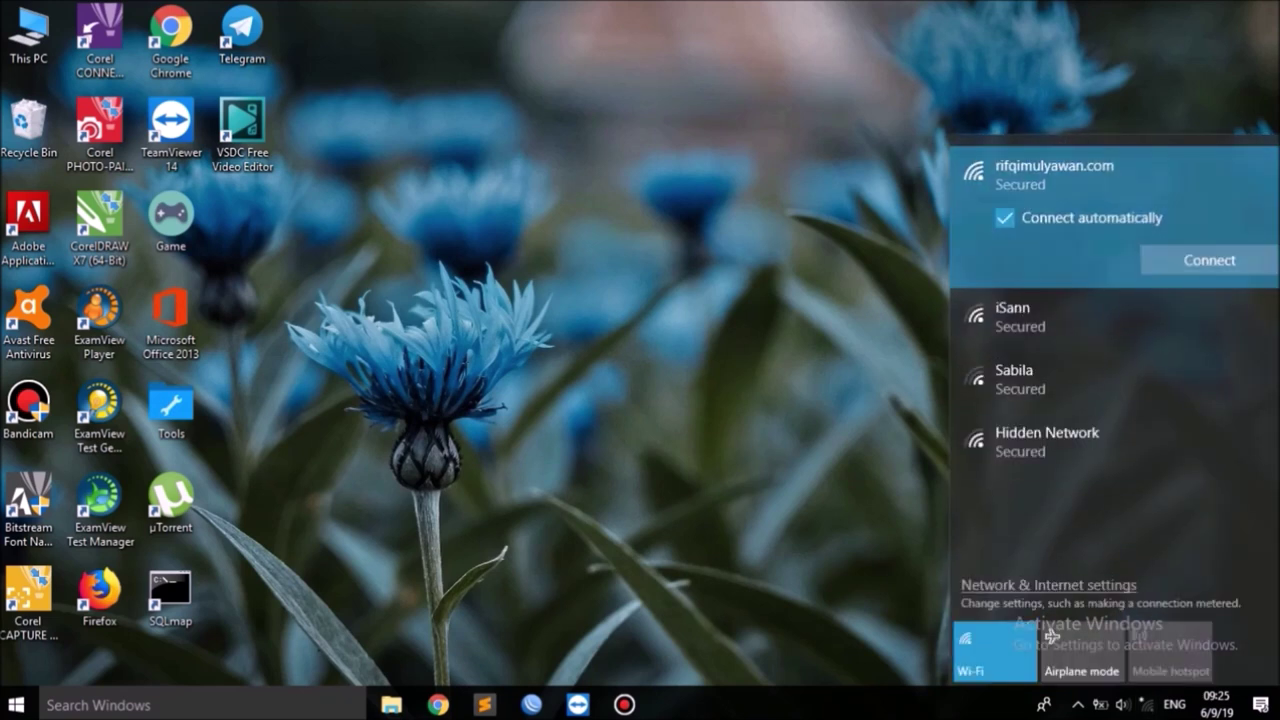
pyautogui.click(1146, 704)
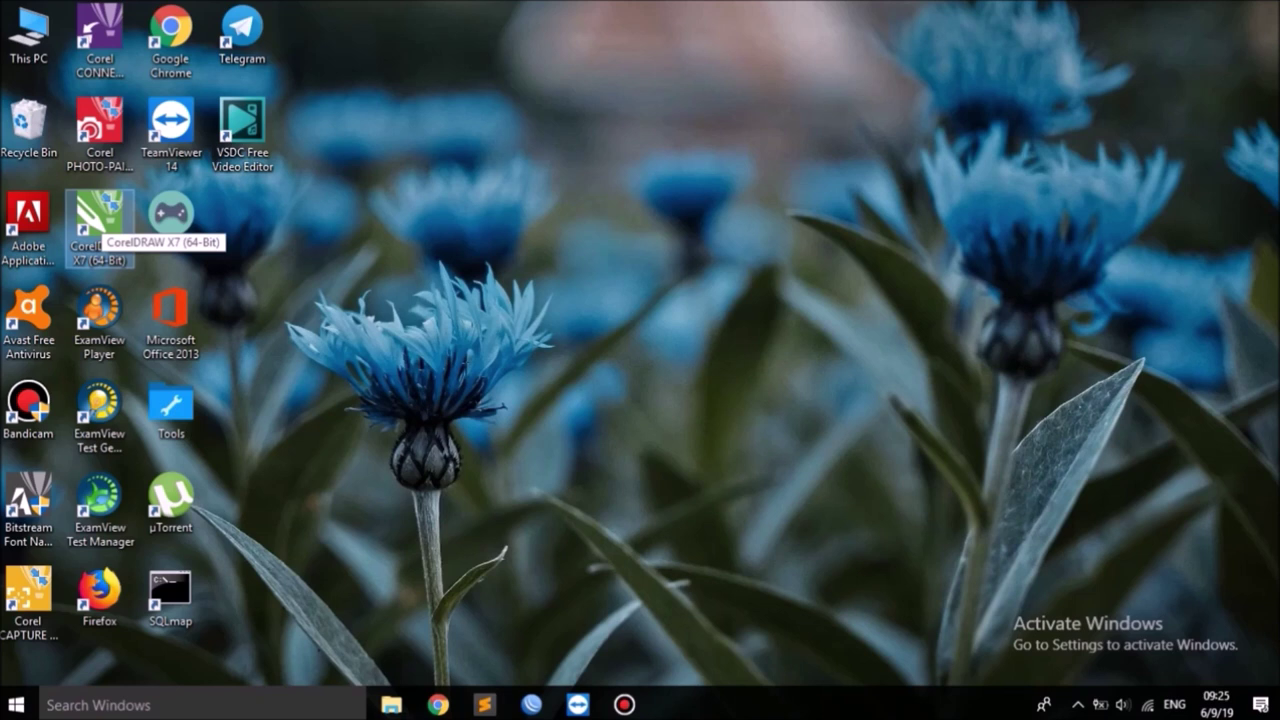
# Launch CorelDRAW X7 (64-Bit) and check the file commands available from its welcome screen.
pyautogui.doubleClick(101, 217)
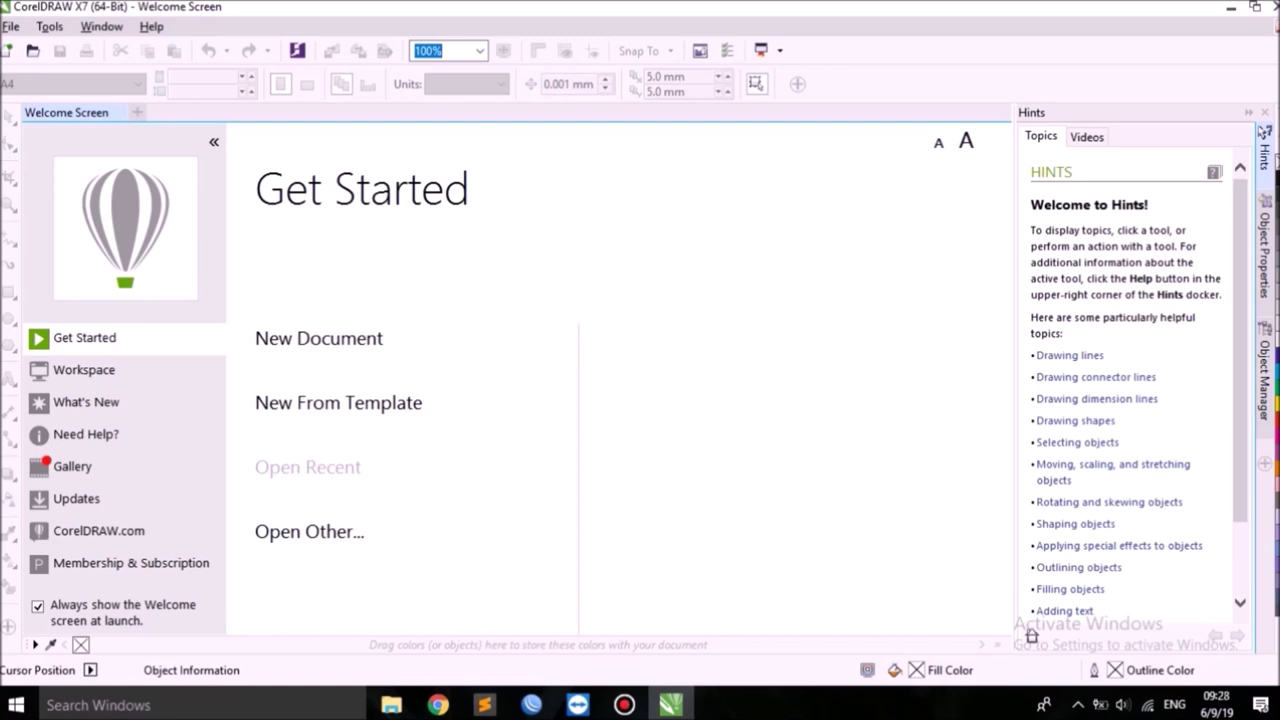
pyautogui.click(443, 51)
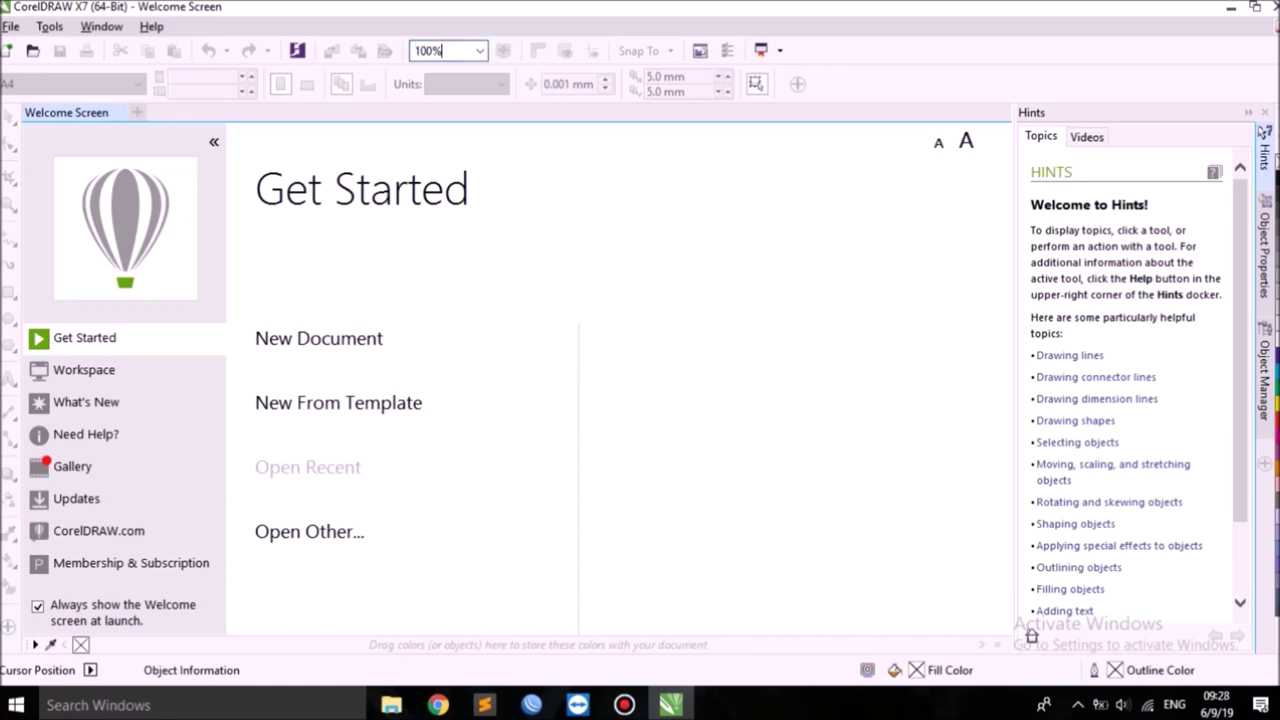
pyautogui.click(11, 27)
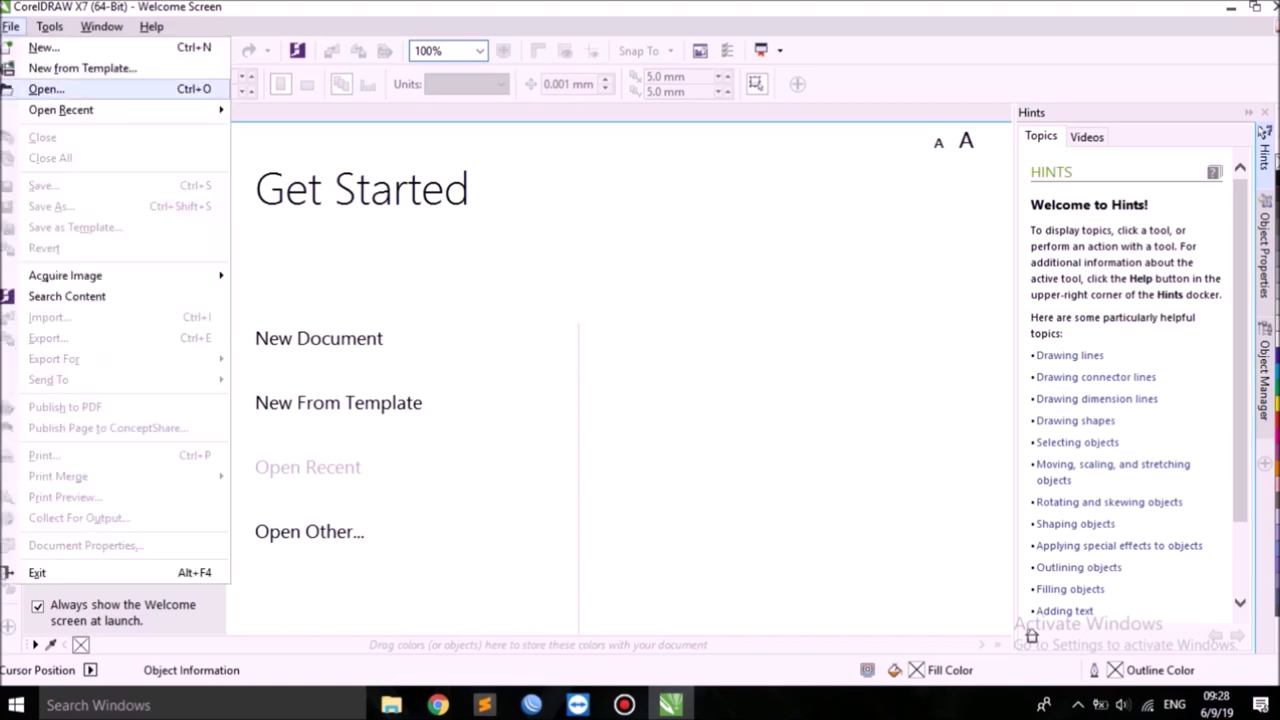
pyautogui.moveTo(62, 110)
pyautogui.press('Escape')
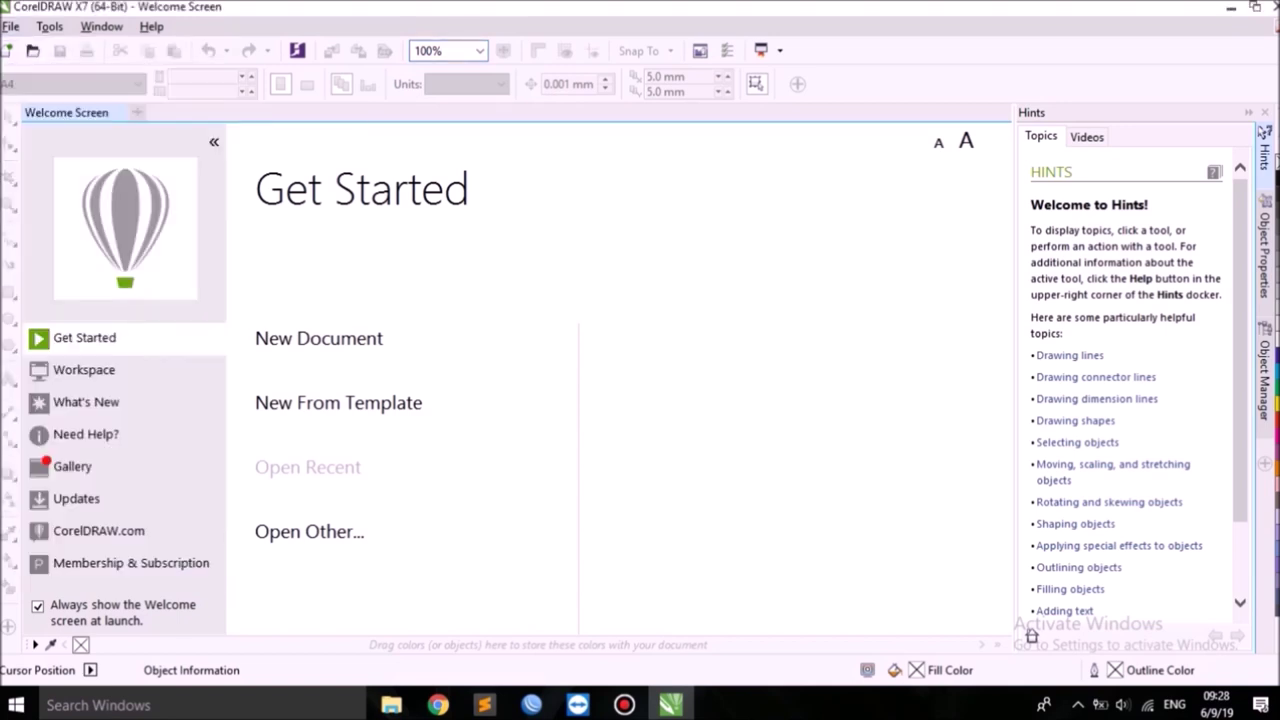
# Dismiss the Corel account sign-in dialog without signing in, and exit CorelDRAW X7.
pyautogui.press('alt')
pyautogui.press('Right')
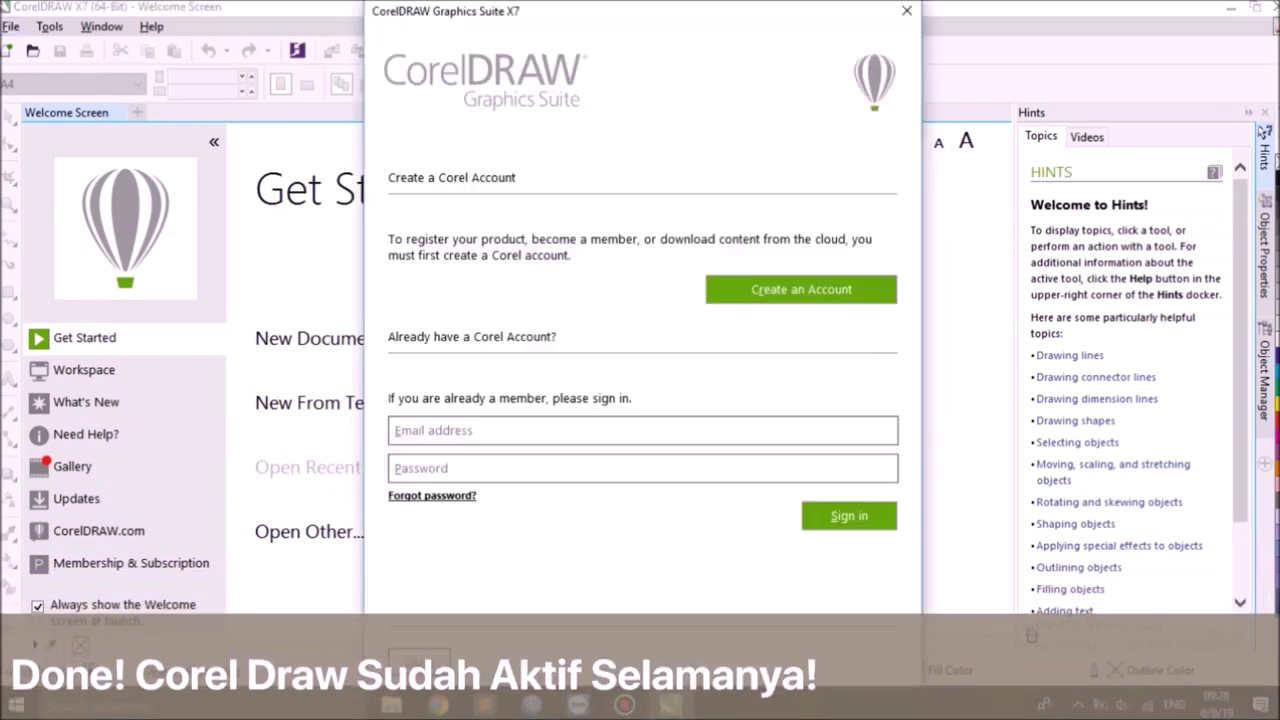
pyautogui.press('Escape')
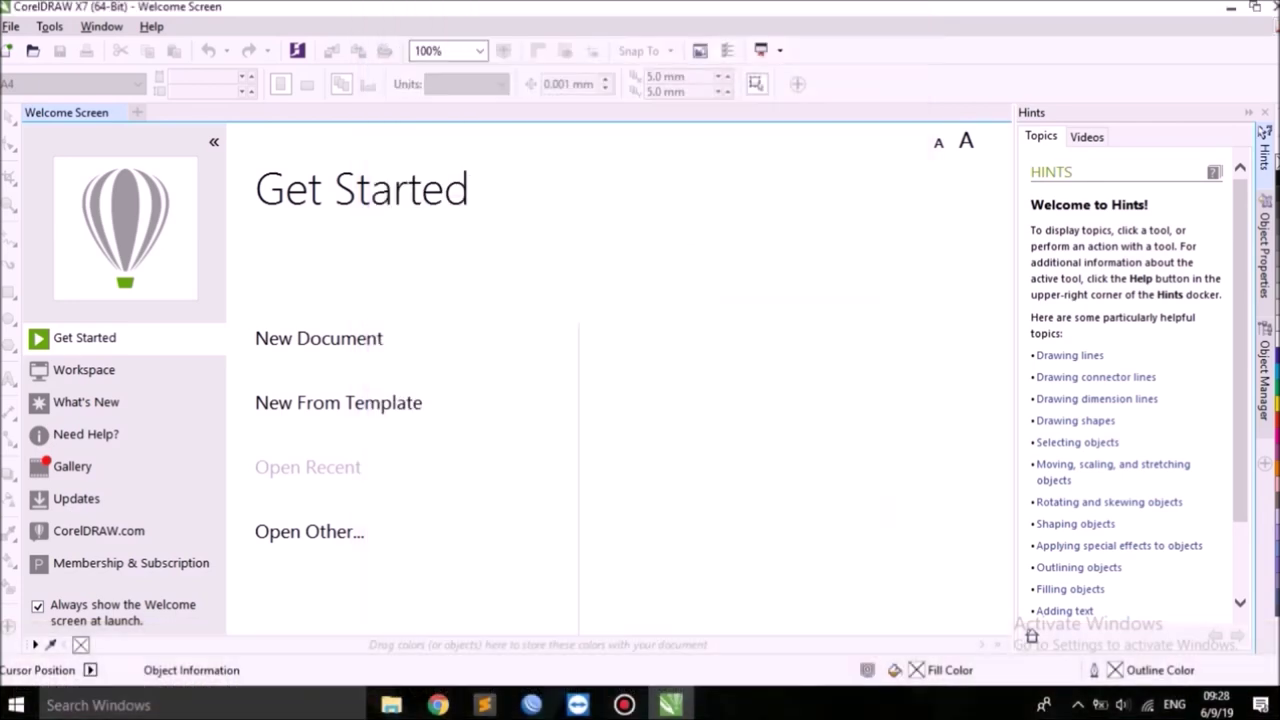
pyautogui.hotkey('alt', 'F4')
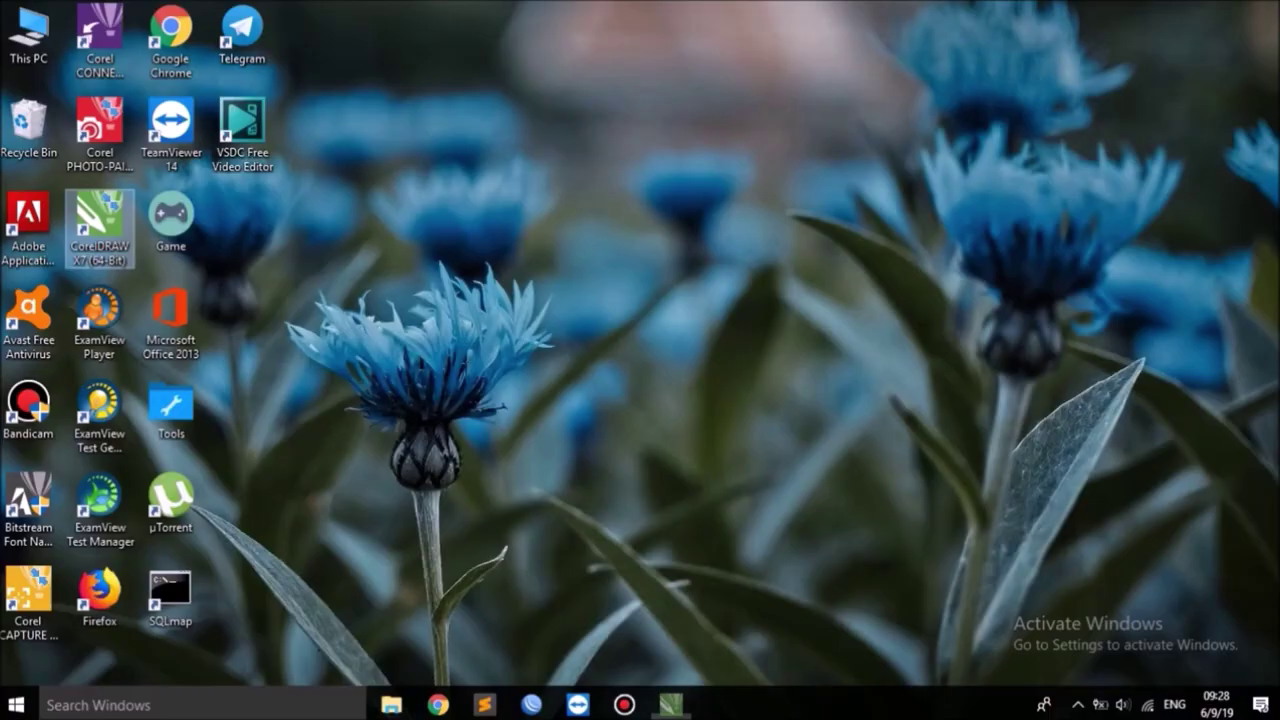